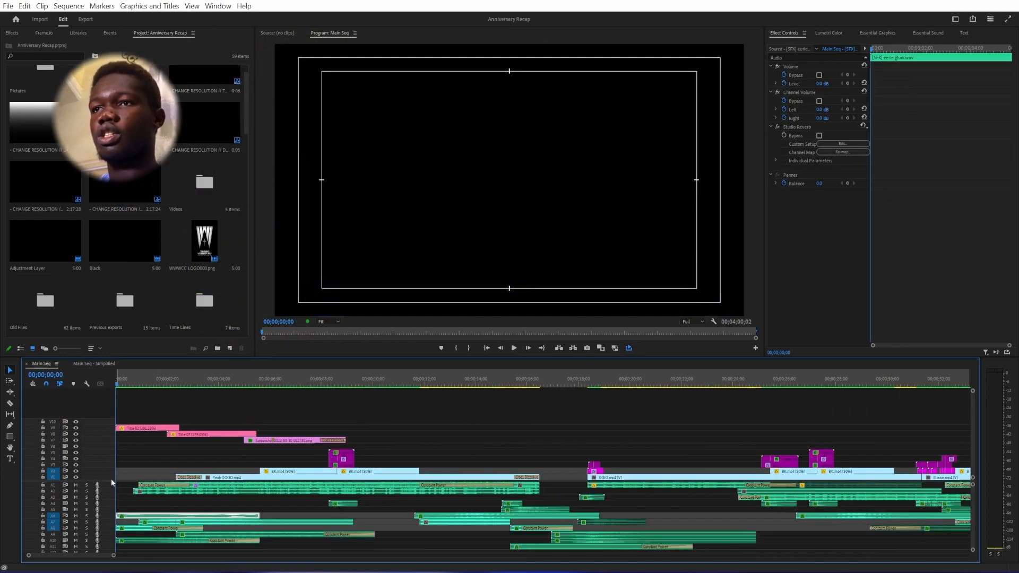
- Give the video tracks more room in the Main Seq timeline and increase their track height
drag(104, 523, 101, 532)
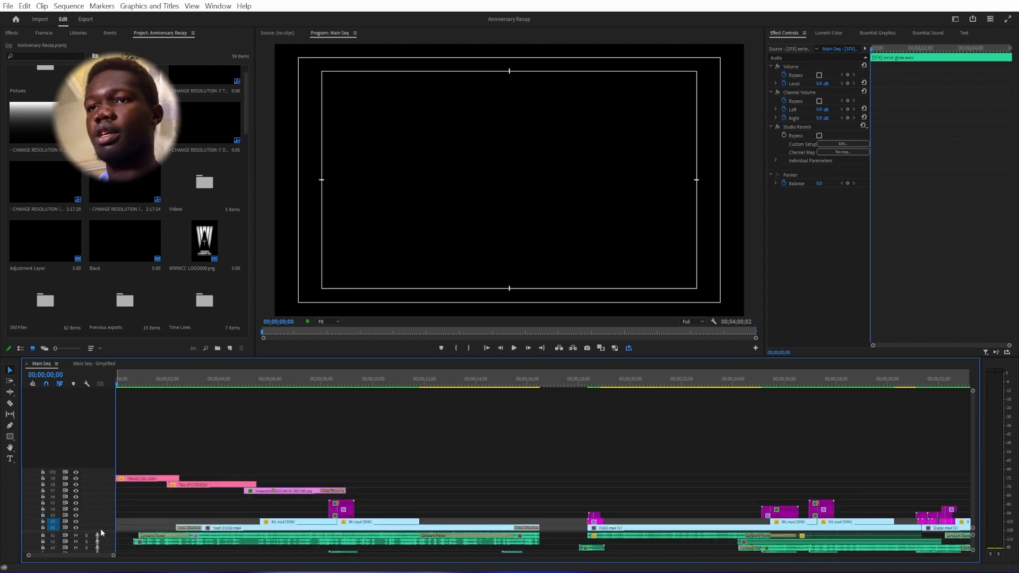
key(ctrl+equal)
key(ctrl+equal)
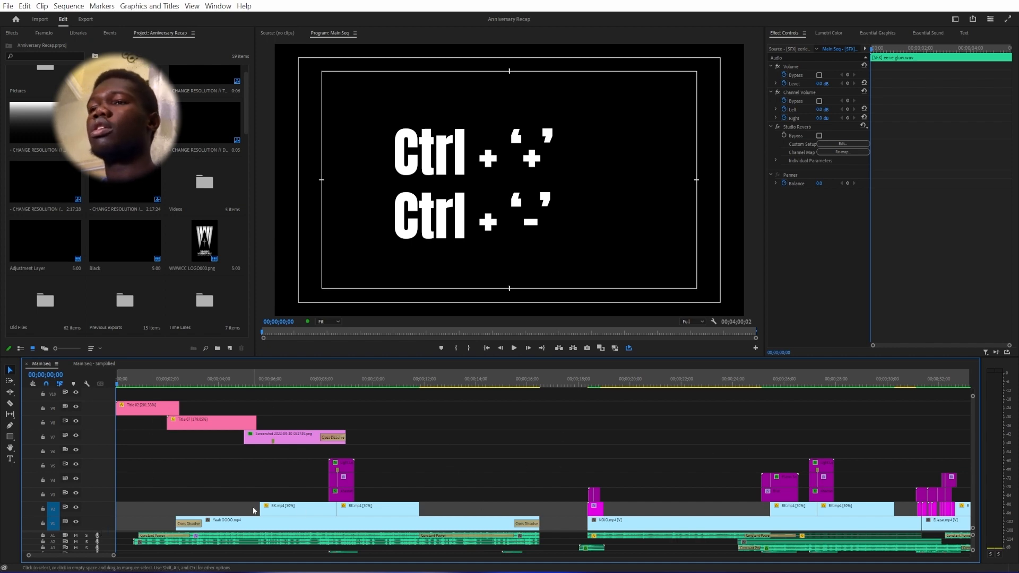
scroll(319, 505, down, 5)
scroll(440, 505, up, 5)
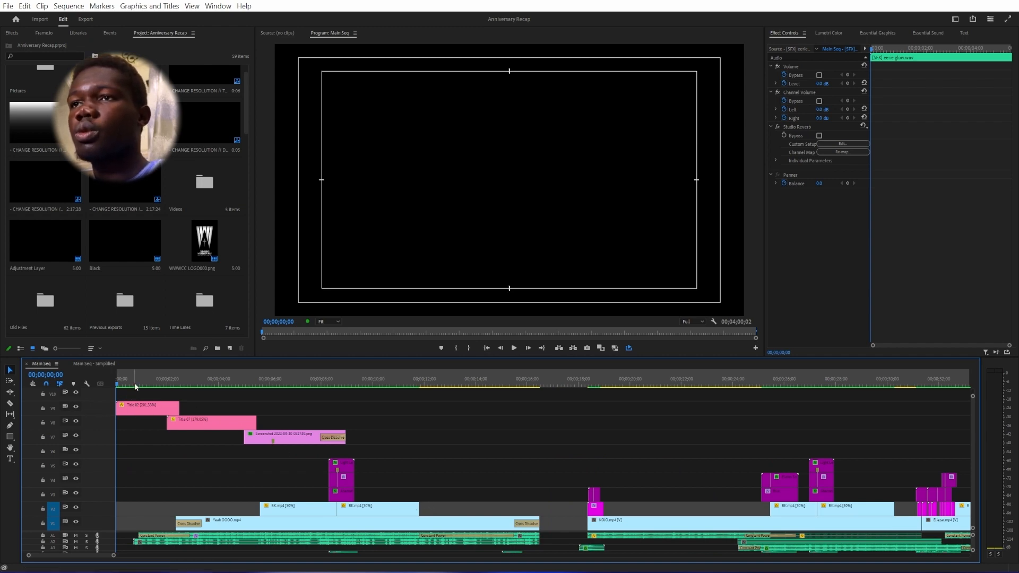
- Play the opening titles from the start of the sequence and move the playhead to 00;00;05;19
drag(135, 382, 97, 397)
key(space)
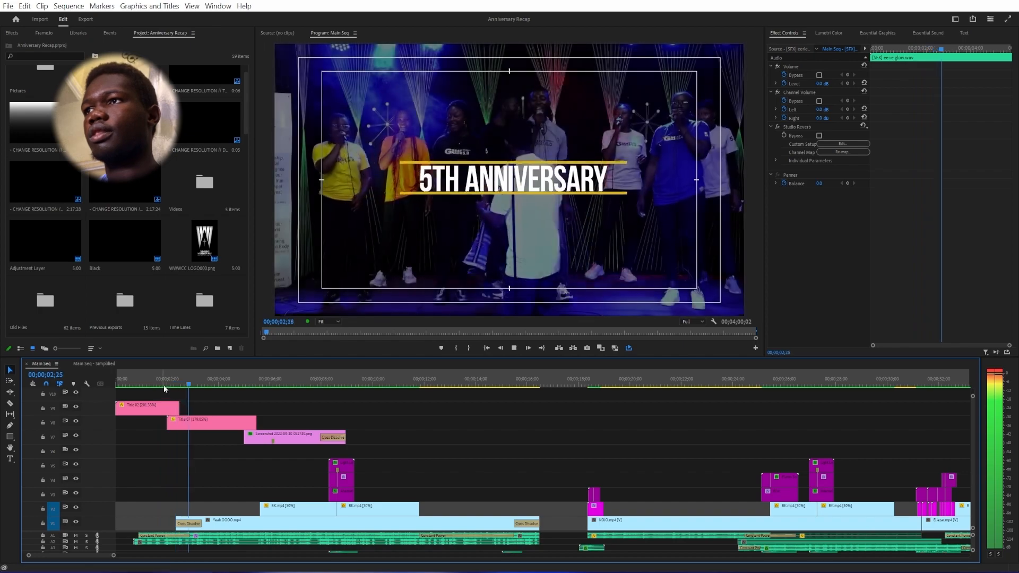
drag(213, 384, 262, 389)
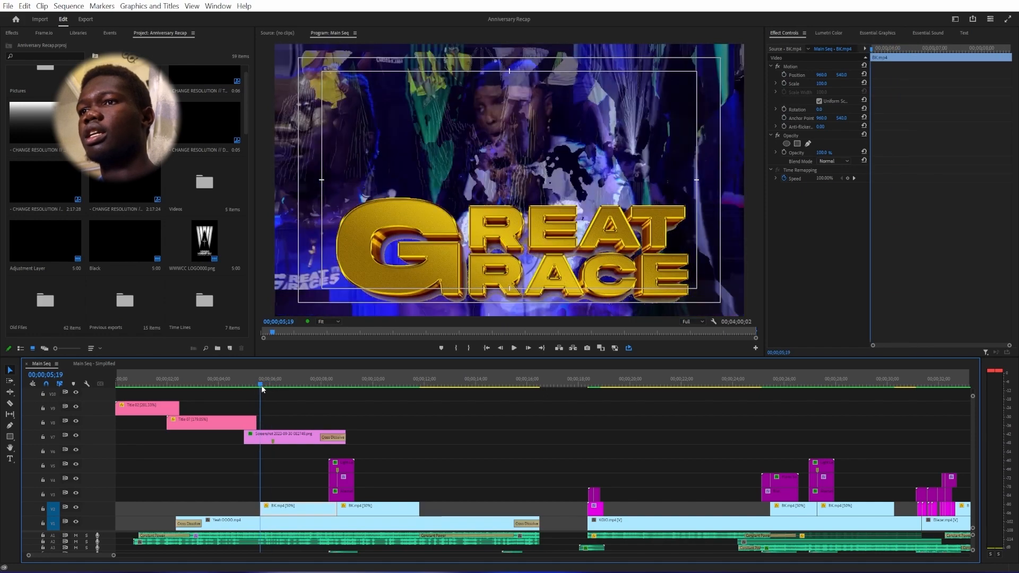
- Turn off the Color Key, Gaussian Blur, Lumetri Color, Motion and Opacity effects on the Great Grace screenshot clip
click(269, 435)
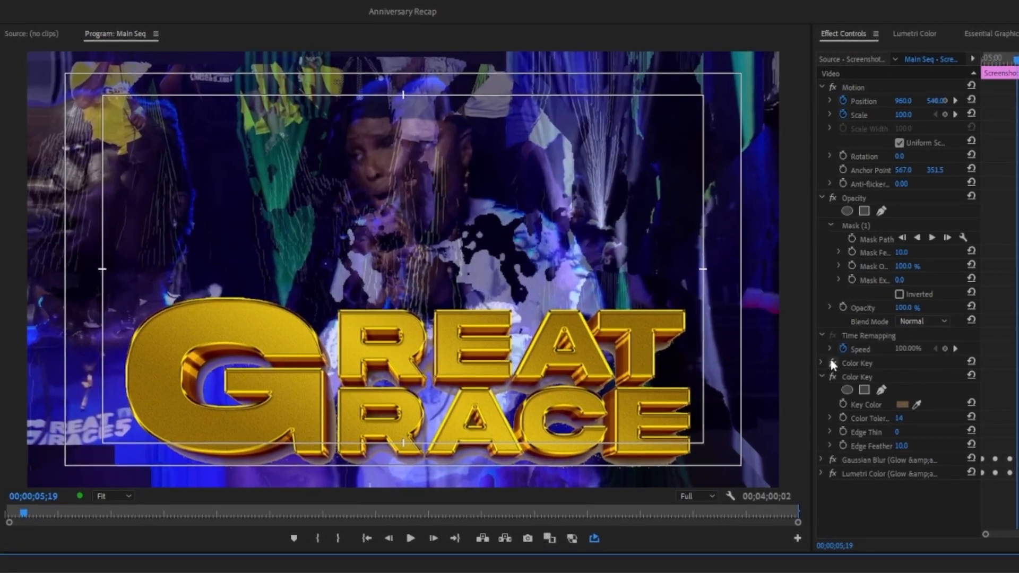
click(832, 364)
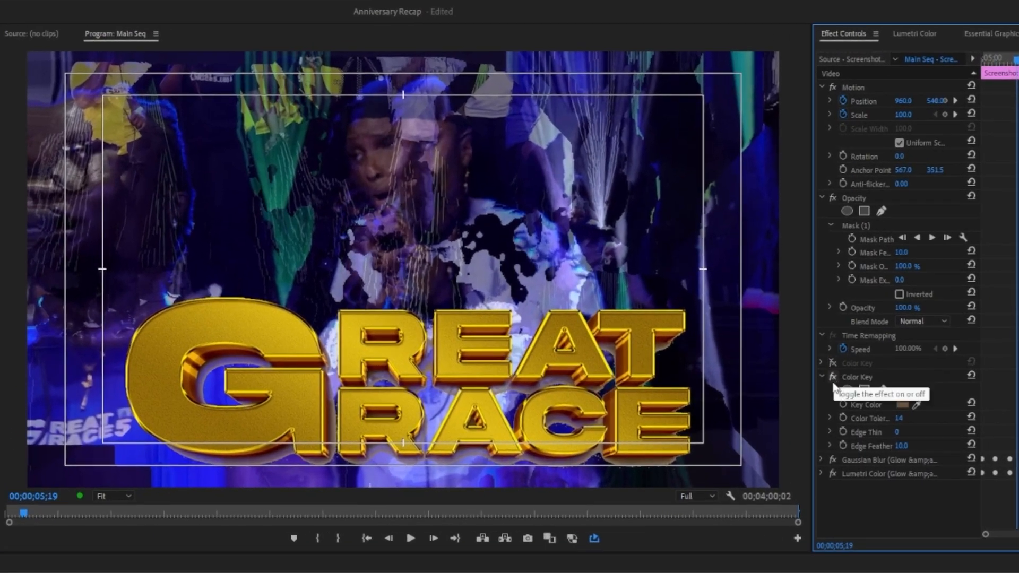
click(832, 377)
click(832, 88)
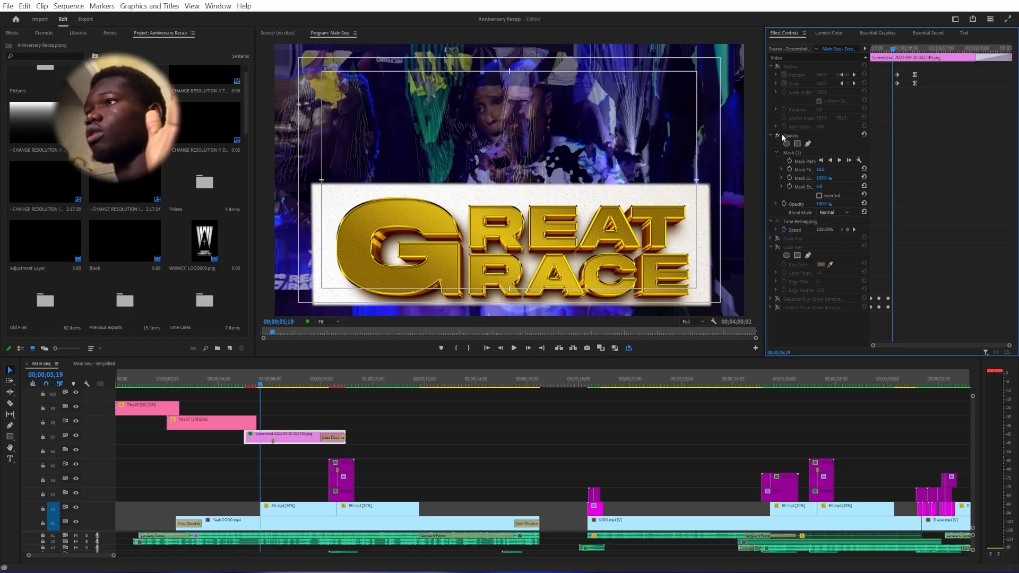
click(778, 136)
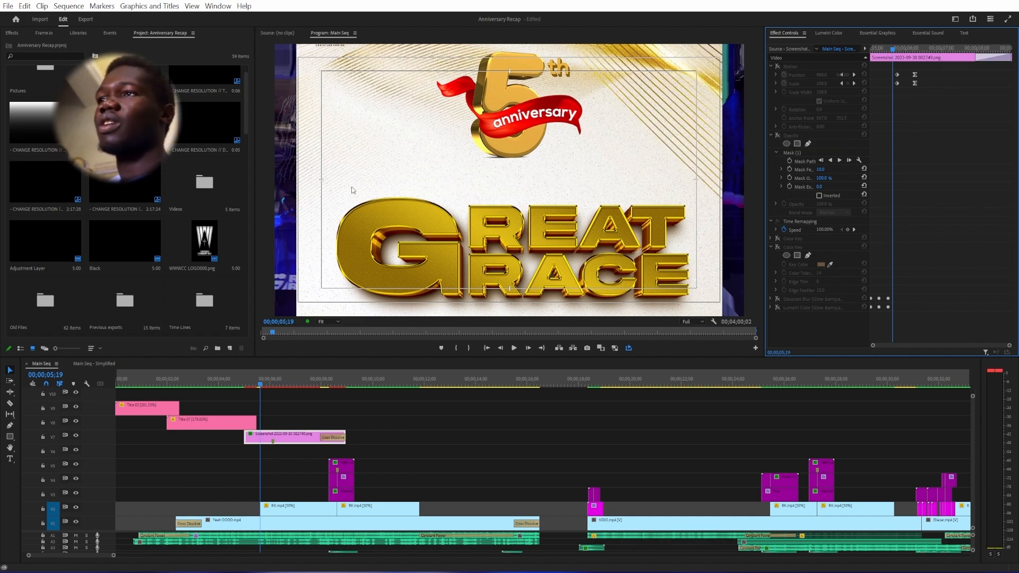
key(ctrl)
key(ctrl)
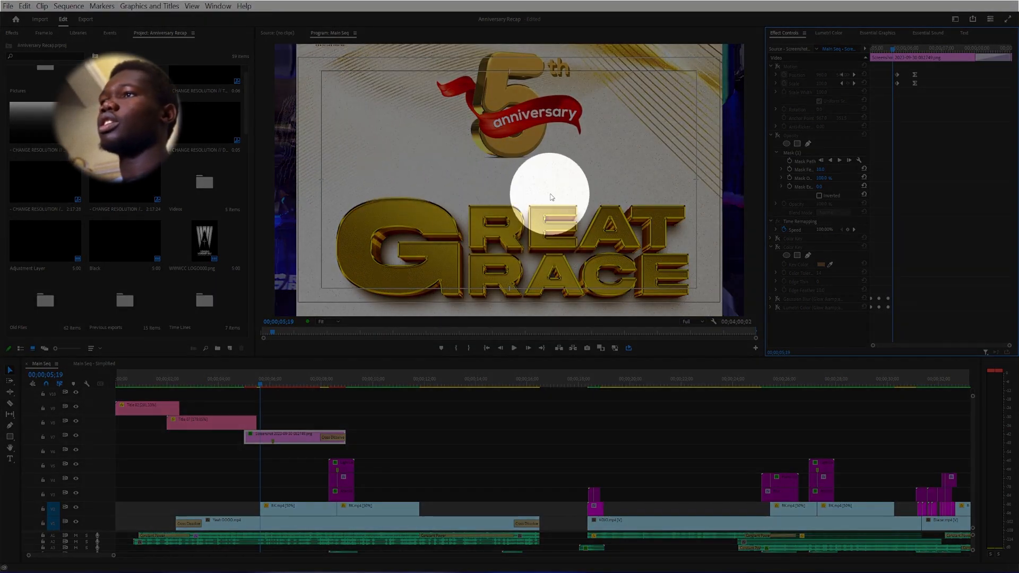
click(552, 196)
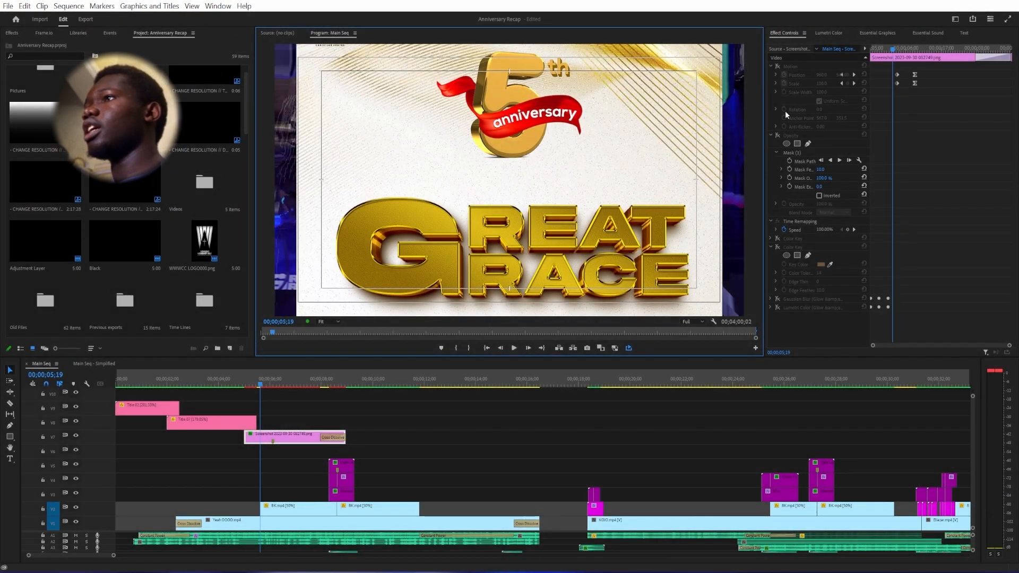
- Turn the screenshot clip's Motion and Opacity effects back on and move the playhead back one frame
click(789, 136)
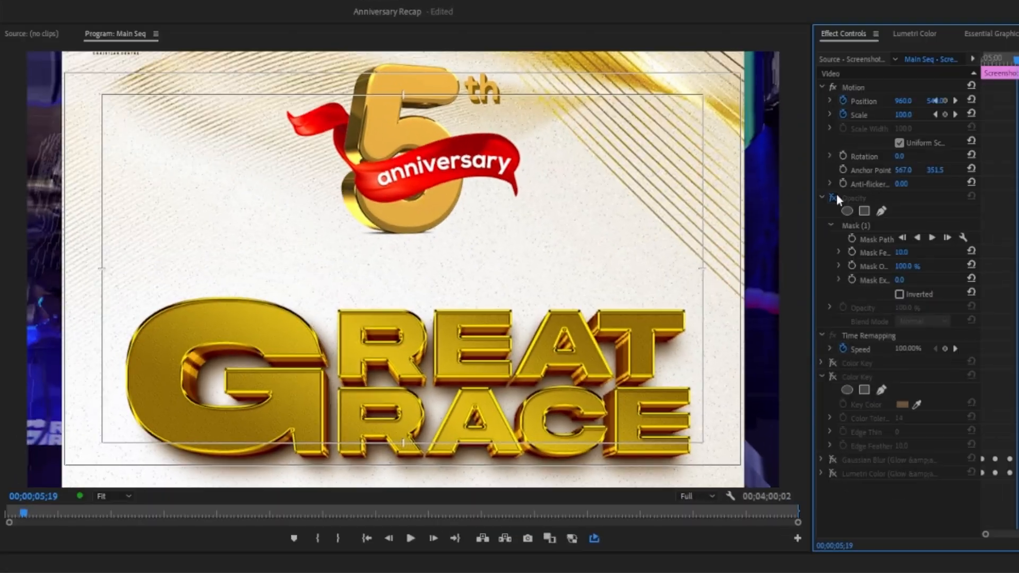
click(777, 135)
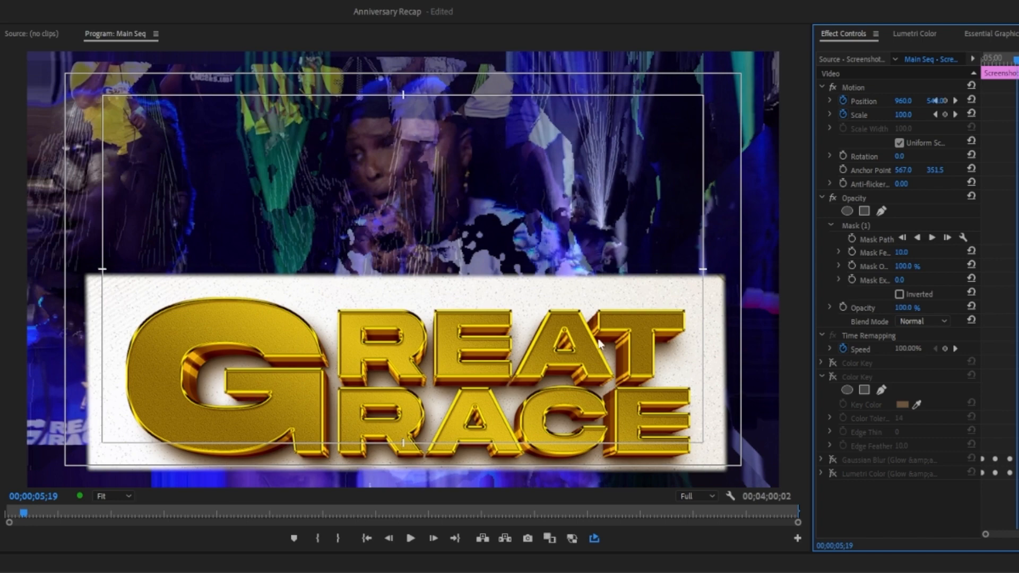
key(Left)
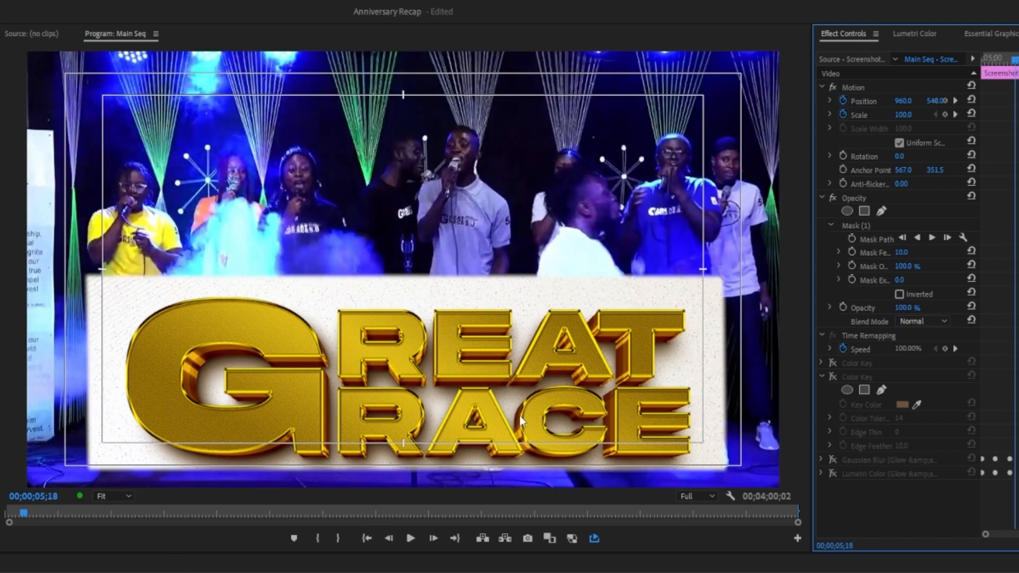
- Re-enable both Color Key effects, Gaussian Blur and Lumetri Color on the screenshot clip, viewing the first key's settings
click(832, 363)
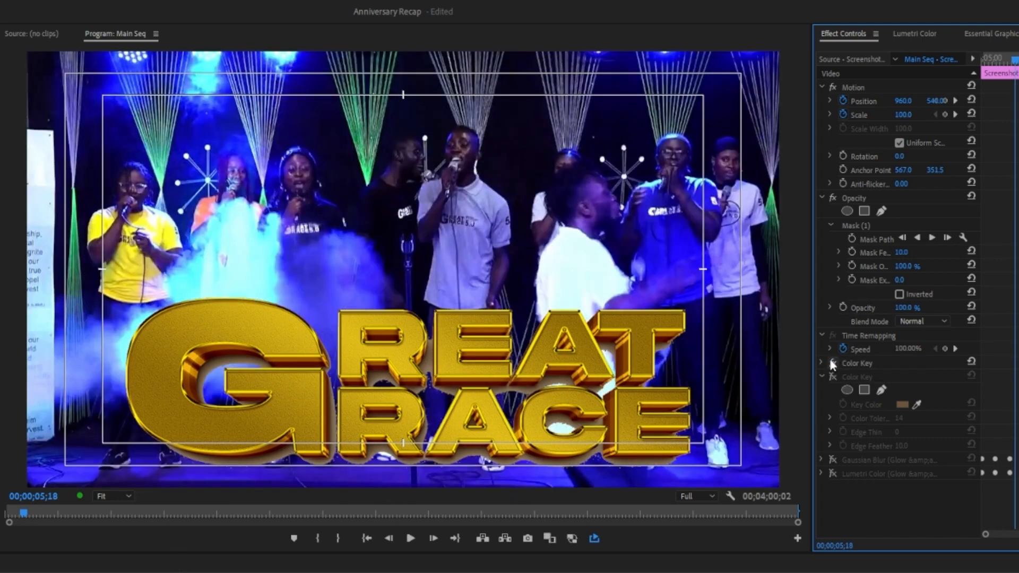
click(832, 363)
click(832, 363)
click(820, 363)
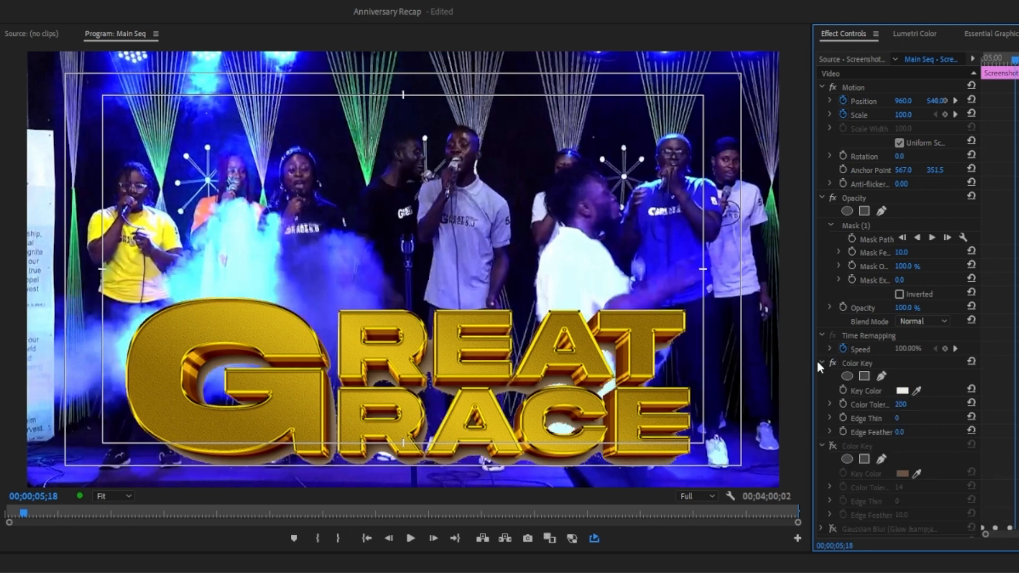
click(817, 362)
click(821, 363)
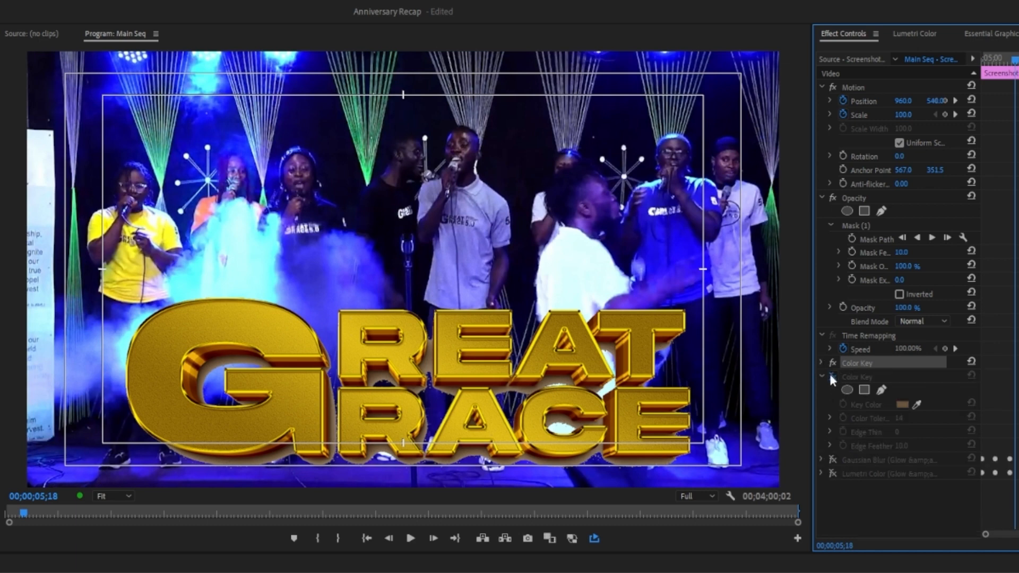
click(832, 377)
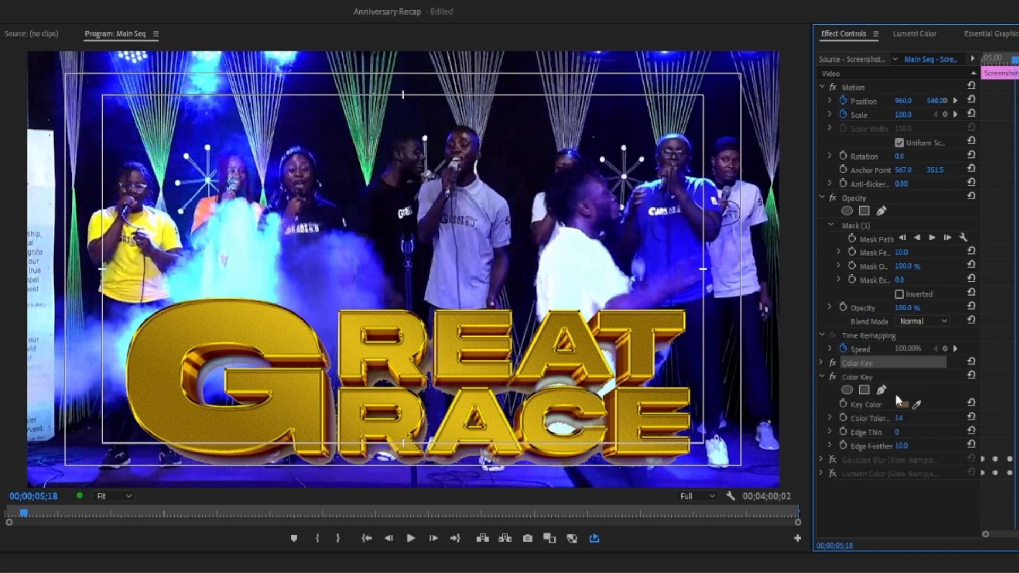
click(834, 459)
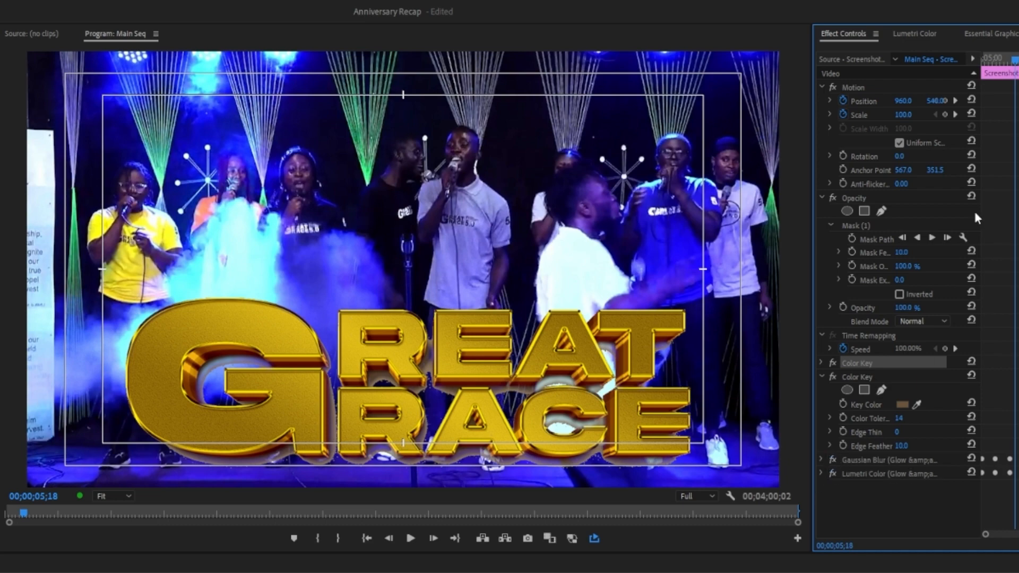
- Scrub and play through the Great Grace title's blur and scale animation to review its keyframes
mouse_move(1015, 67)
mouse_down()
mouse_move(940, 86)
mouse_move(1004, 79)
mouse_up()
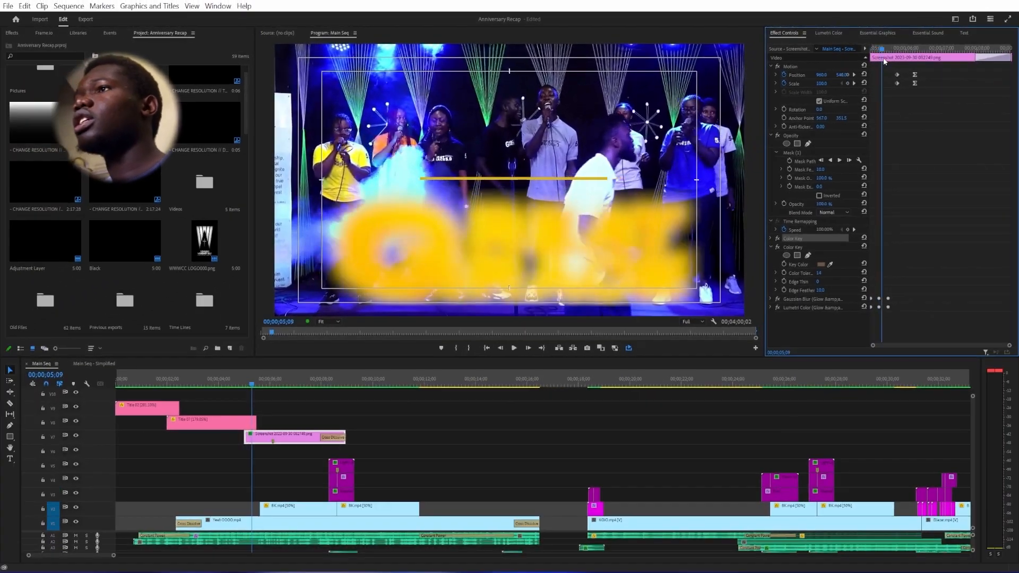
drag(884, 61, 897, 61)
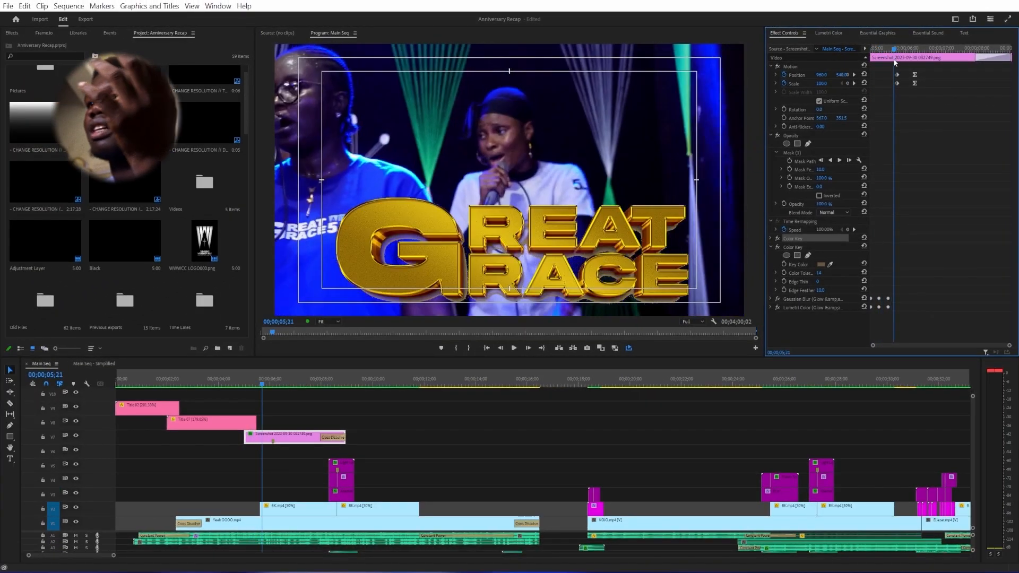
drag(897, 61, 874, 71)
key(space)
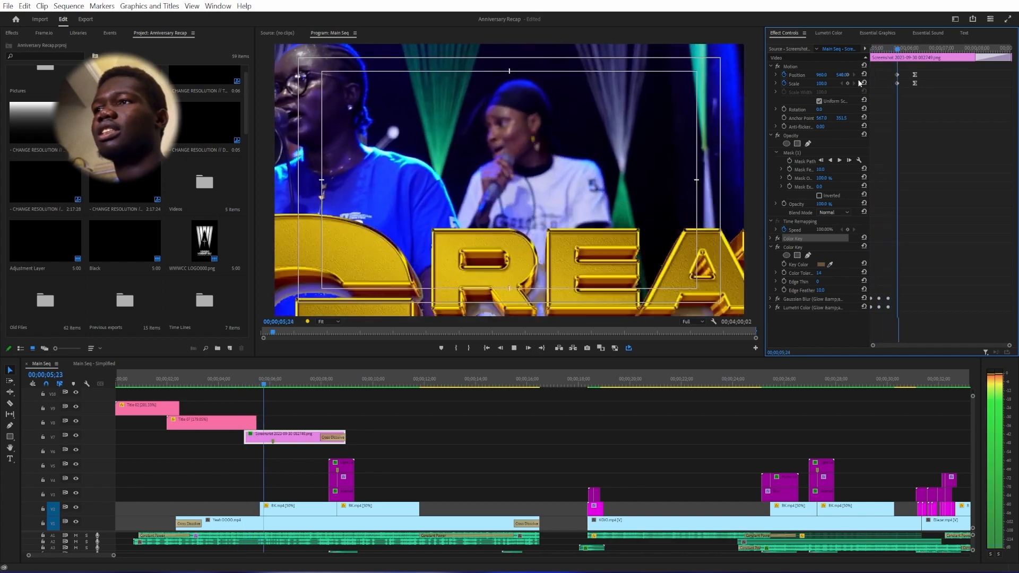
key(space)
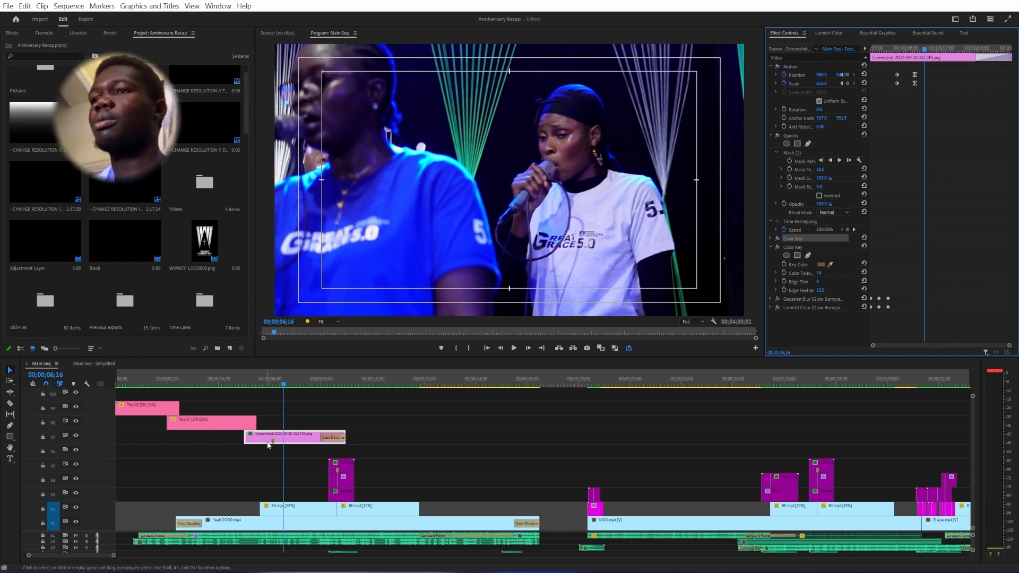
- Examine the first BK.mp4 clip's speed, duration and time interpolation options around 00;00;07;14, leaving the settings as they are
click(221, 383)
drag(215, 384, 306, 378)
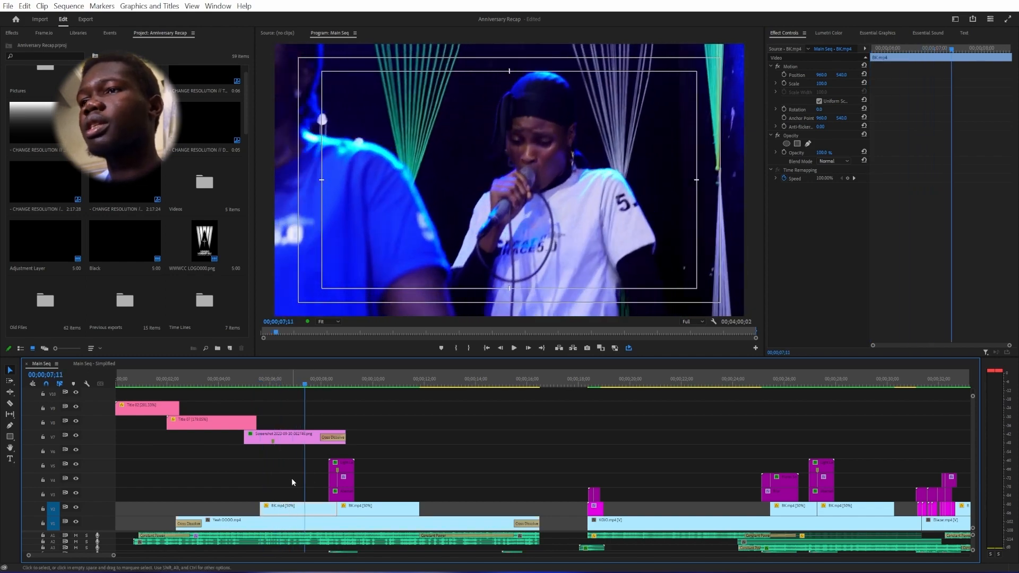
mouse_move(304, 387)
mouse_down()
mouse_move(292, 391)
mouse_move(307, 391)
mouse_up()
right_click(310, 510)
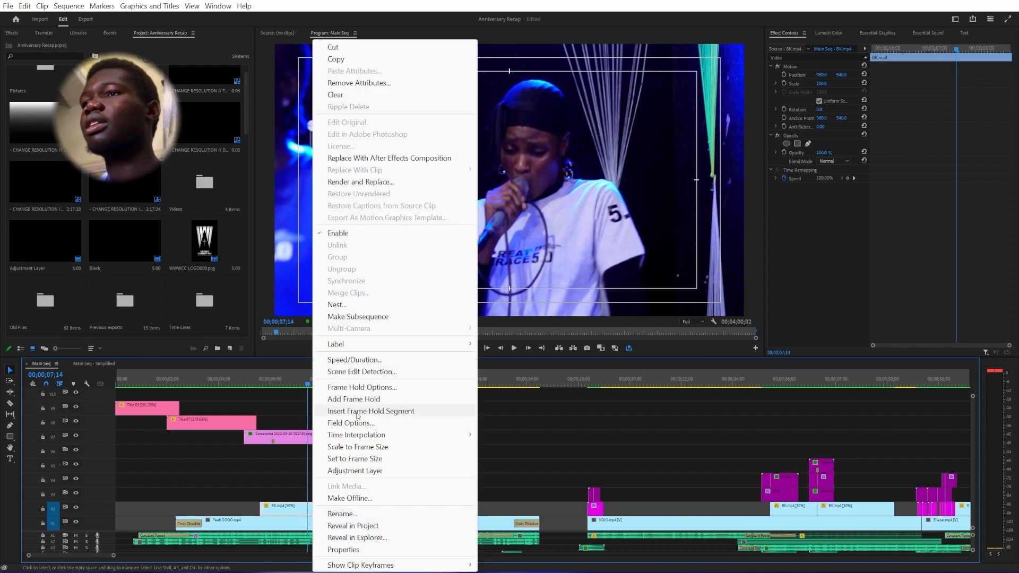
click(355, 360)
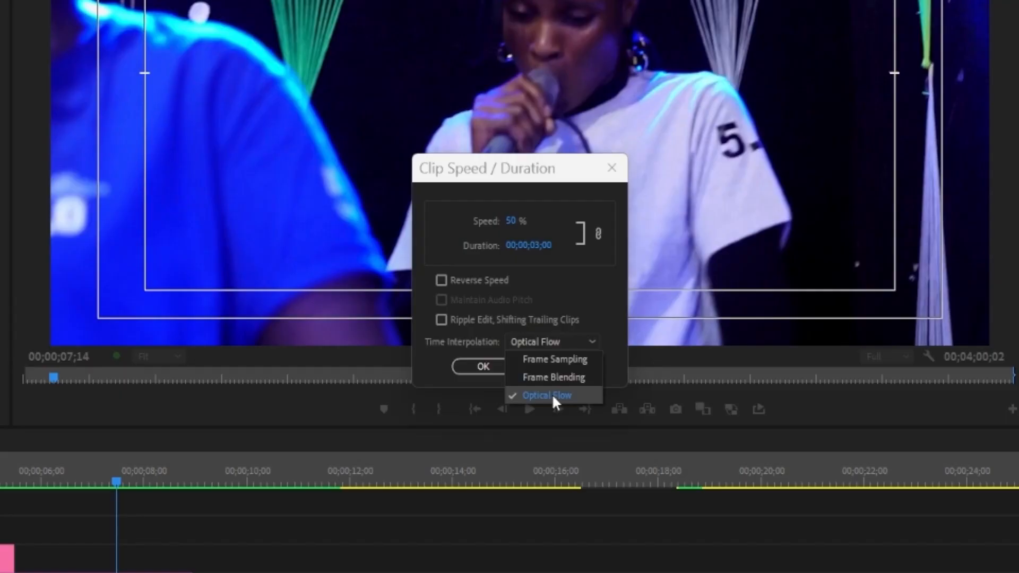
click(458, 388)
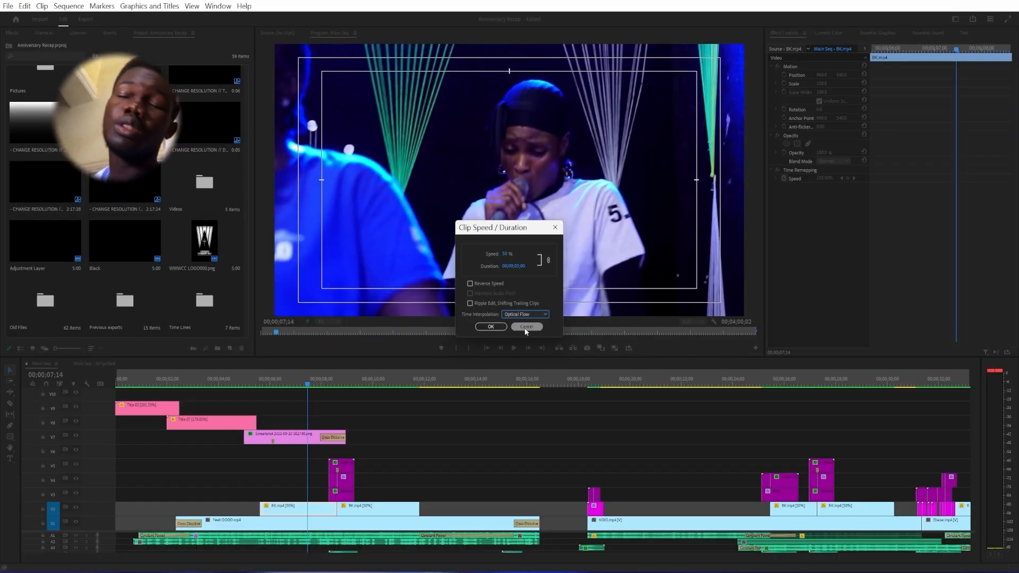
click(525, 326)
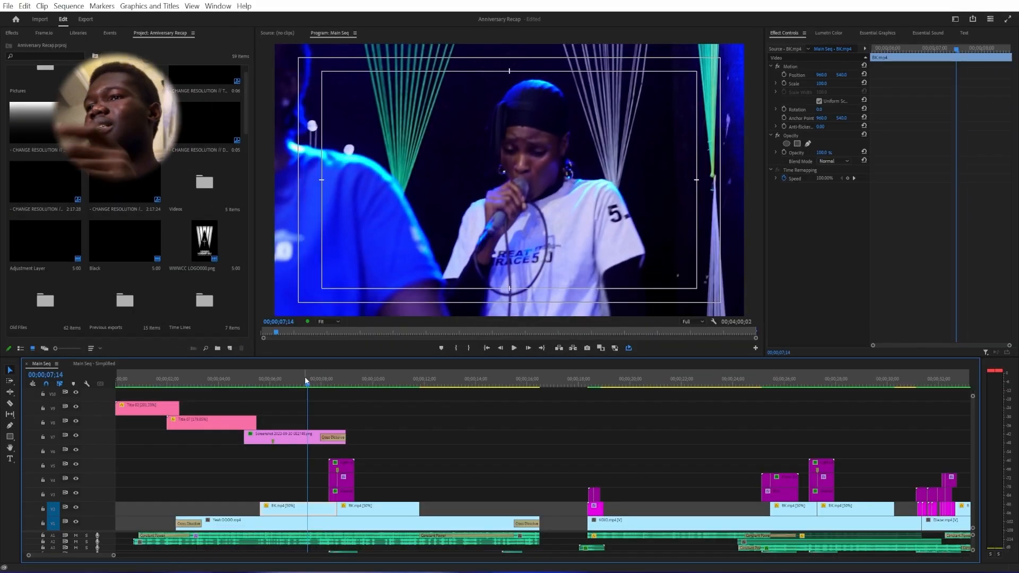
- Move the playhead to 00;00;09;25 and check the second BK.mp4 clip's speed and duration settings without changing them
drag(307, 378, 344, 386)
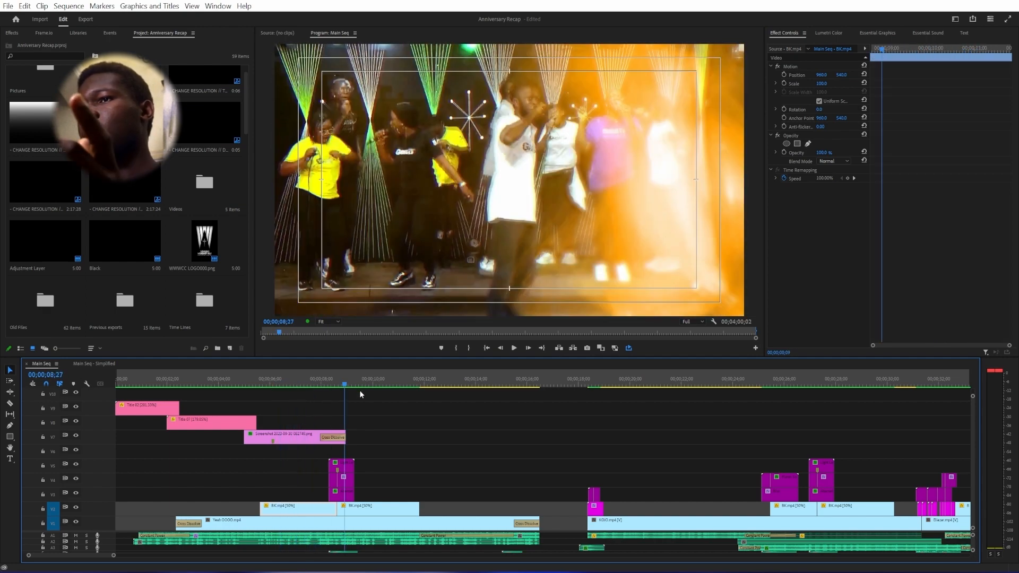
click(369, 381)
right_click(384, 507)
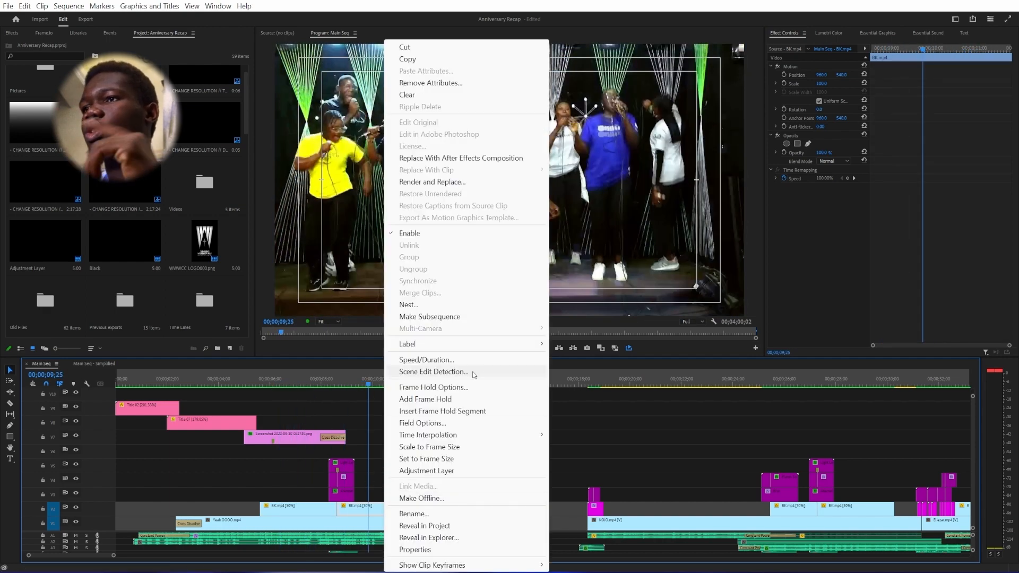
click(499, 359)
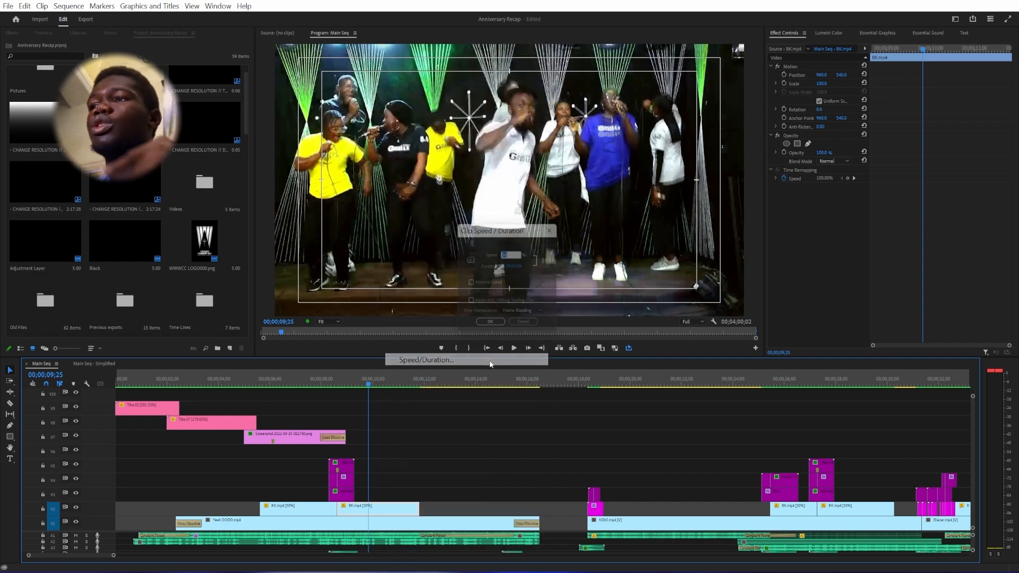
click(527, 327)
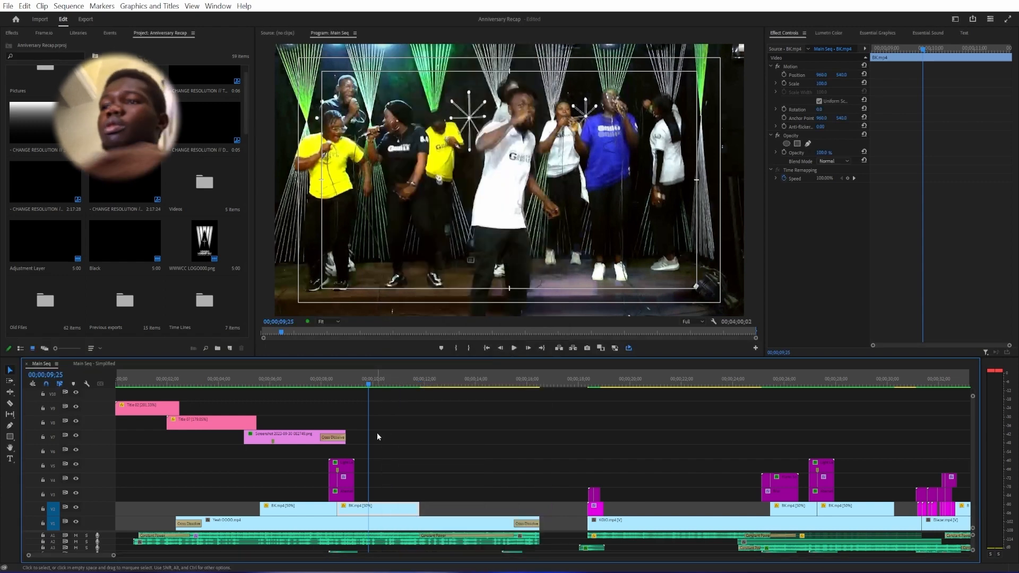
- Play the sequence from 00;00;04;20 through the title and slow-motion clip, stopping at 00;00;08;14
drag(345, 383, 235, 387)
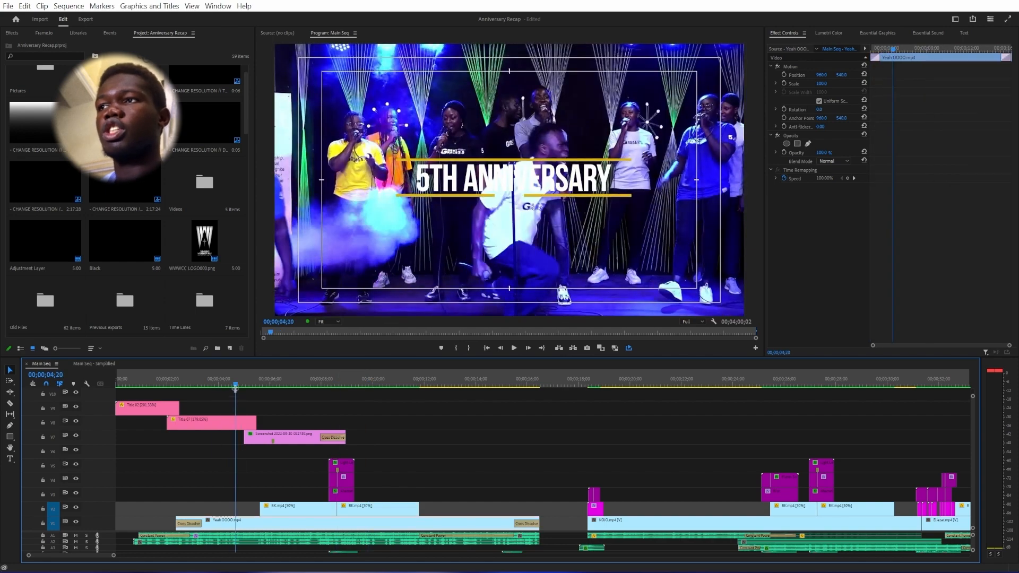
key(space)
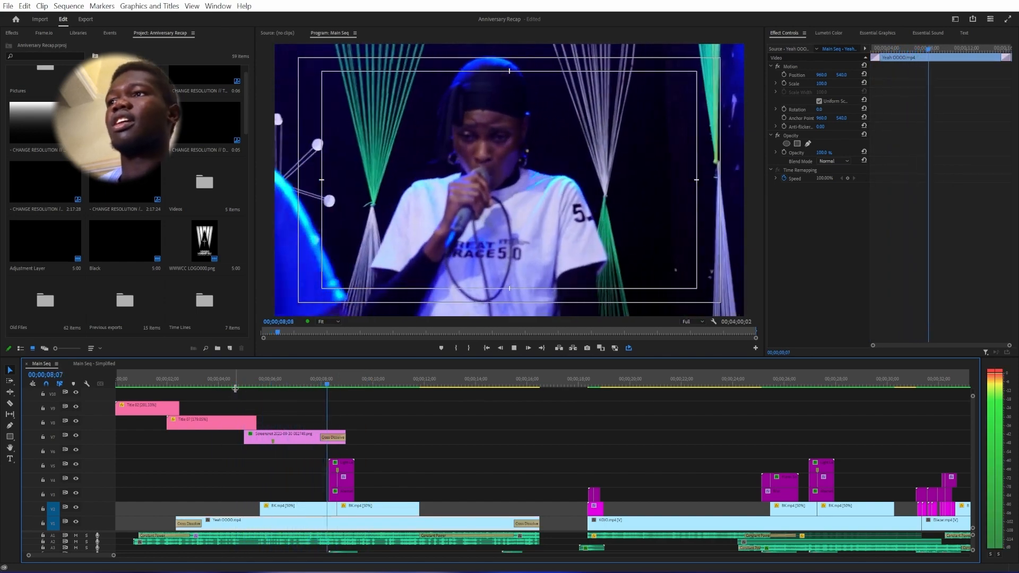
key(space)
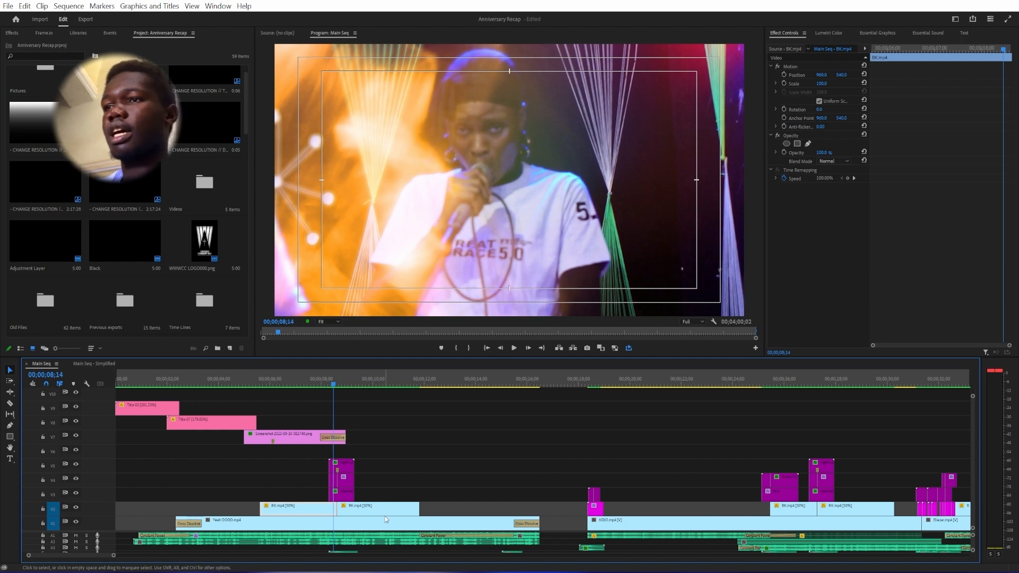
- Disable and re-enable the stacked adjustment layers above the BK.mp4 clips at 00;00;08;14 to compare the transition effect
drag(358, 485, 330, 462)
right_click(347, 470)
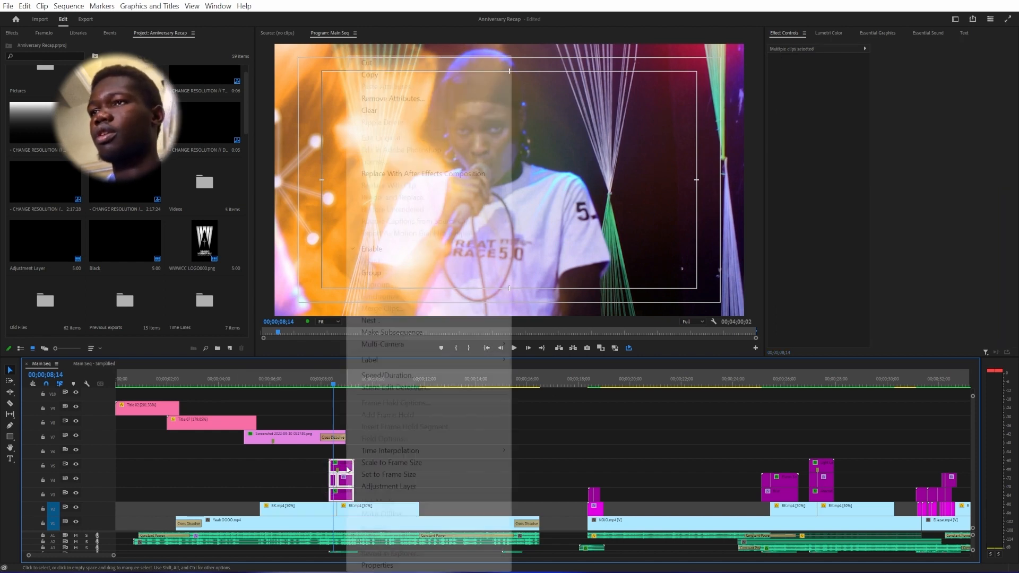
click(385, 258)
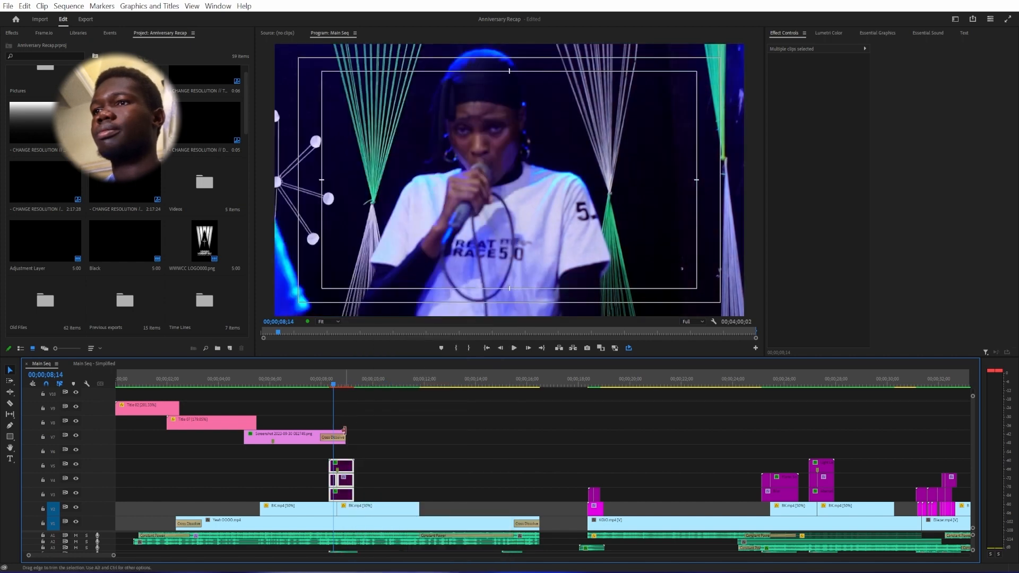
right_click(346, 464)
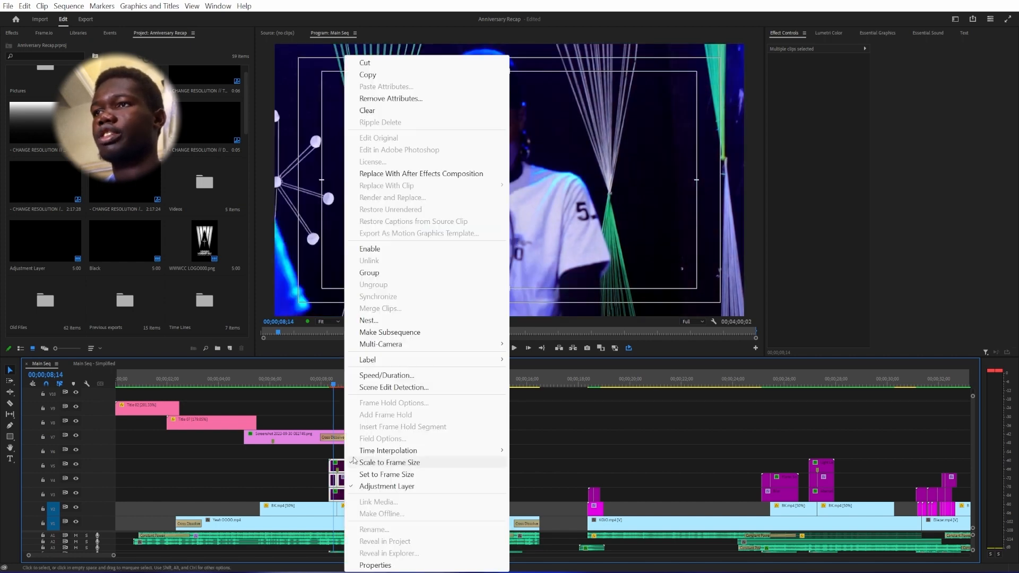
click(390, 249)
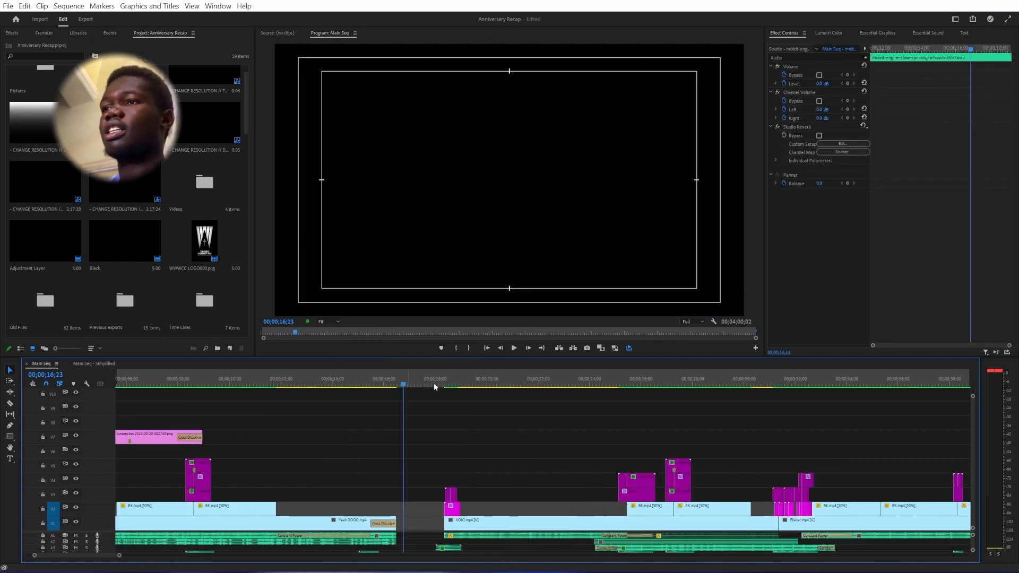
- Scrub from 00;00;17;28 through the adjustment-layer transition near 00;00;18;21 and on to about 00;00;23;02
click(434, 376)
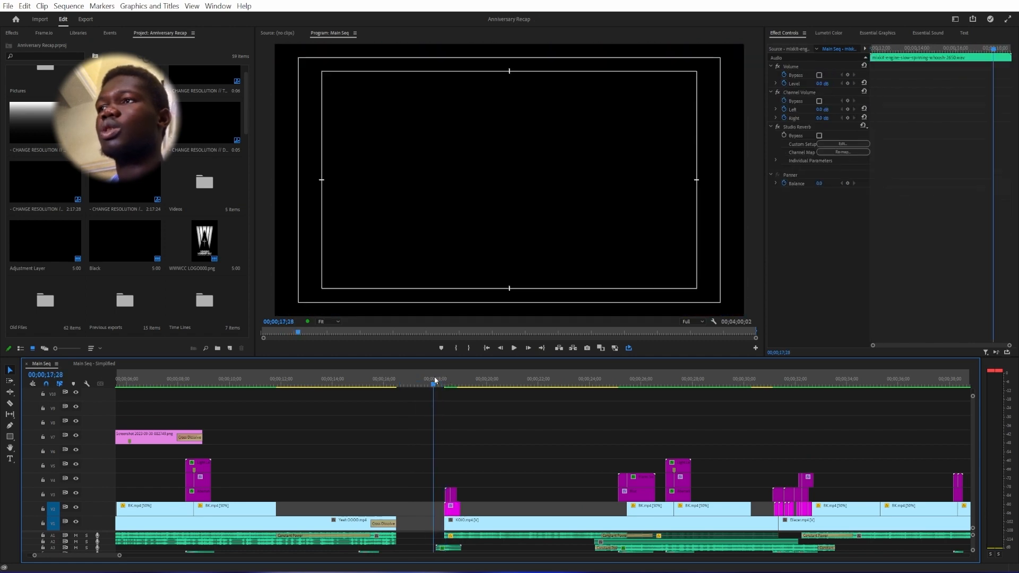
drag(487, 513, 455, 483)
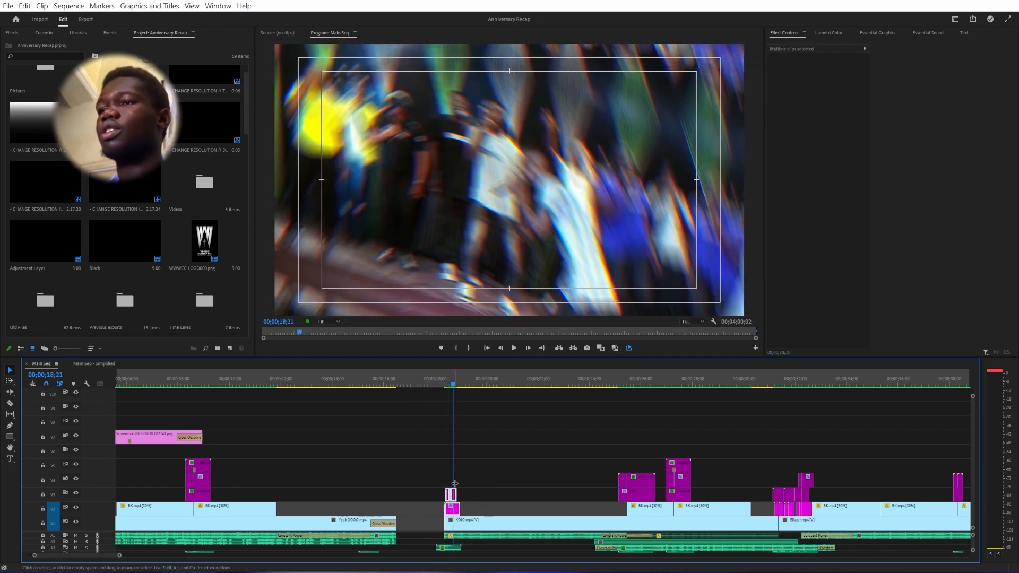
click(457, 385)
drag(457, 385, 565, 369)
scroll(604, 389, down, 3)
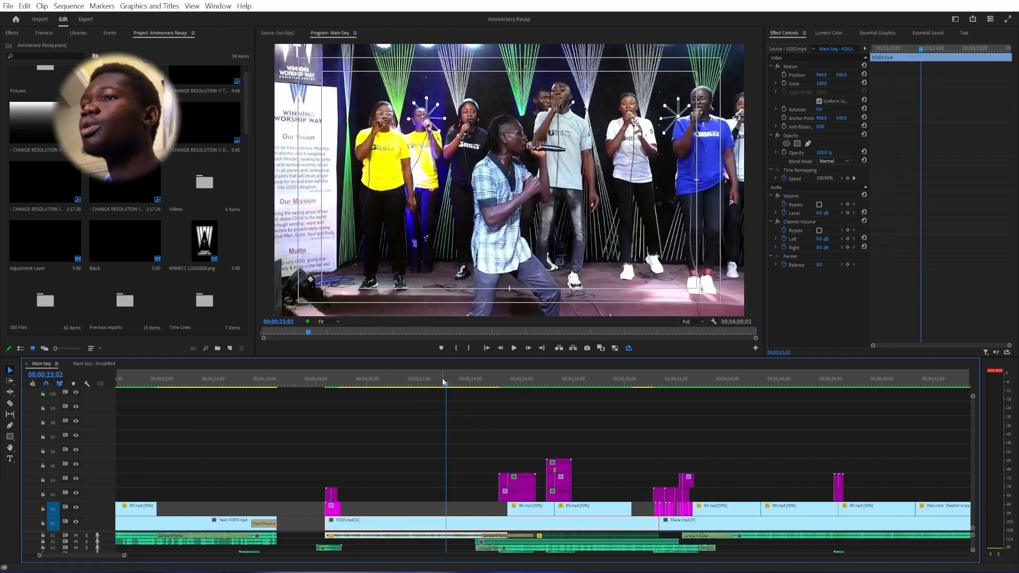
- Play the transition into the slow-motion BK.mp4 clip from 00;00;25;03, stopping at 00;00;26;20
drag(448, 386, 499, 389)
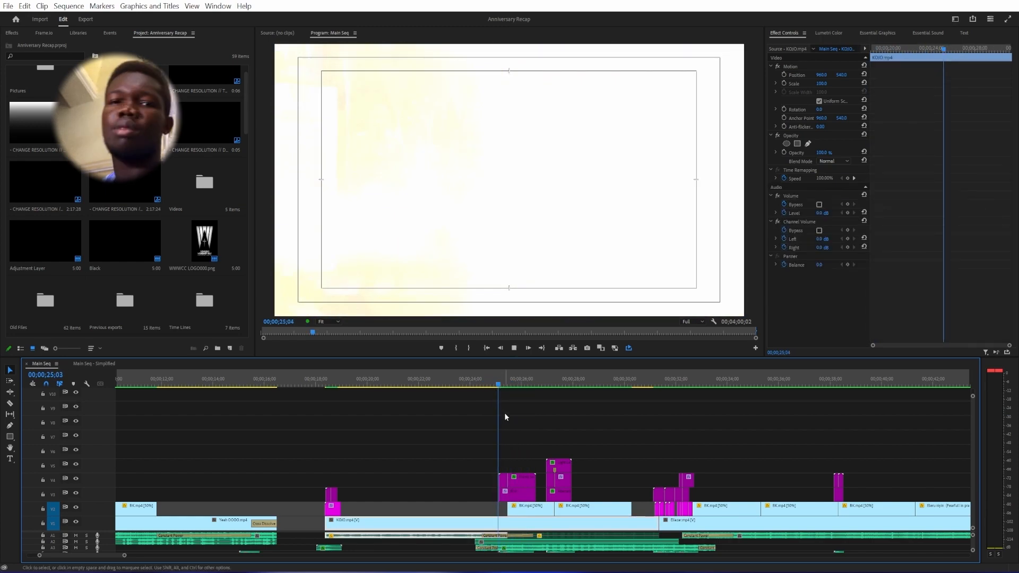
key(space)
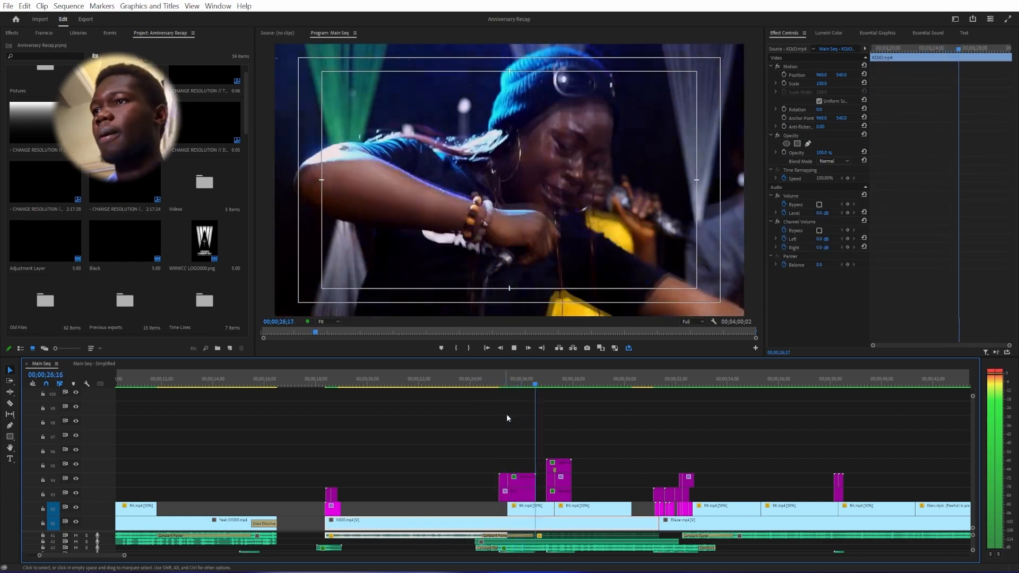
key(space)
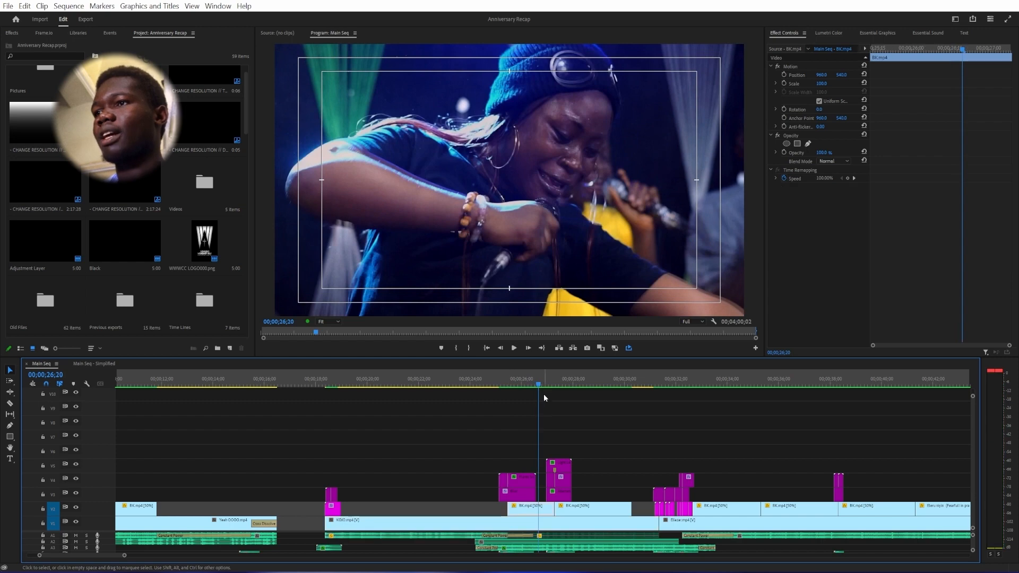
- Check the speed, duration and time interpolation of the BK.mp4 clip at 00;00;26;20, leaving the settings as they are
right_click(538, 514)
click(576, 360)
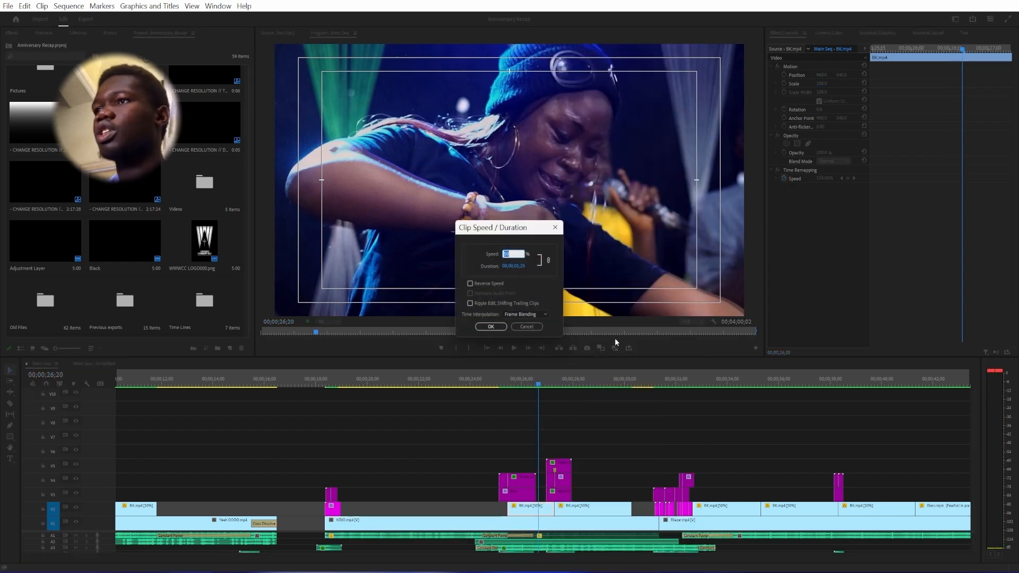
click(525, 327)
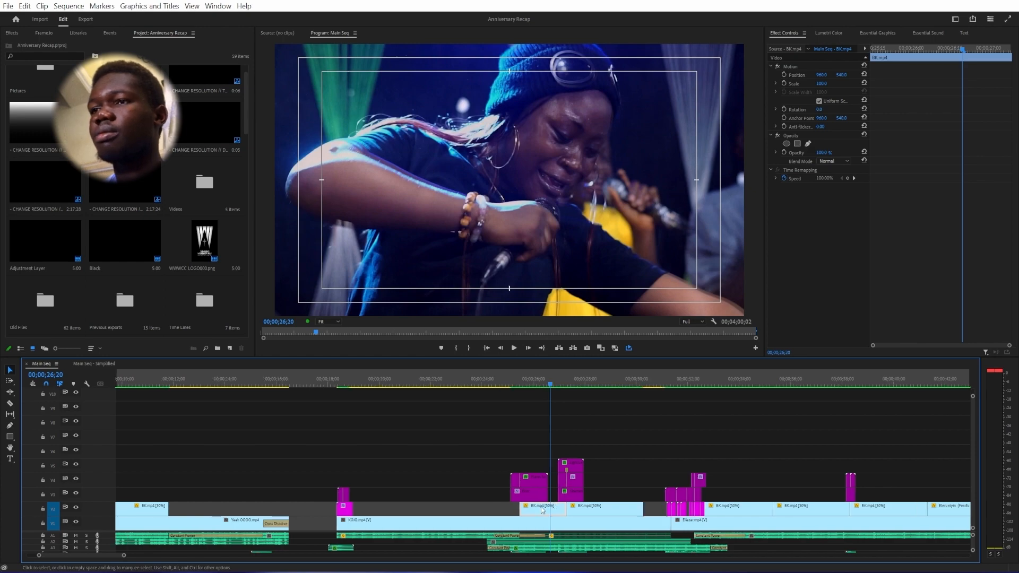
- Scrub past the slow-motion clips and play the adjustment-layer transition after 00;00;30;17, stopping at 00;00;33;18
scroll(545, 508, right, 4)
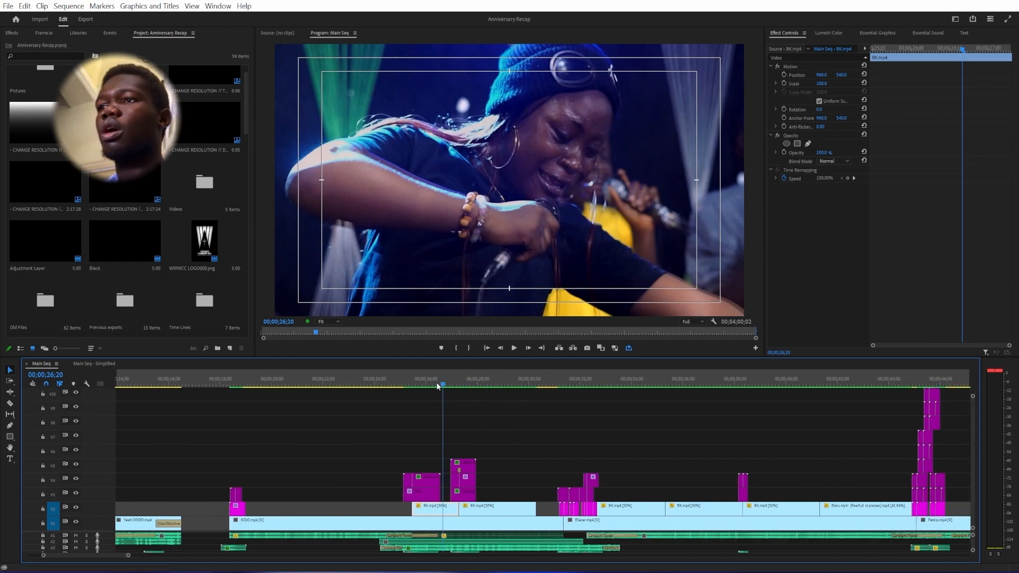
drag(395, 383, 561, 401)
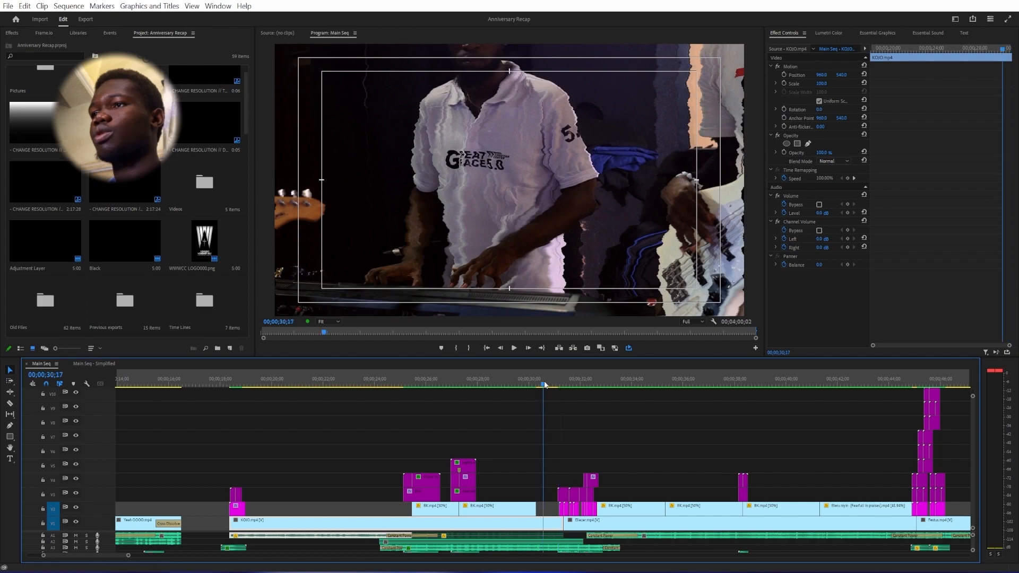
key(space)
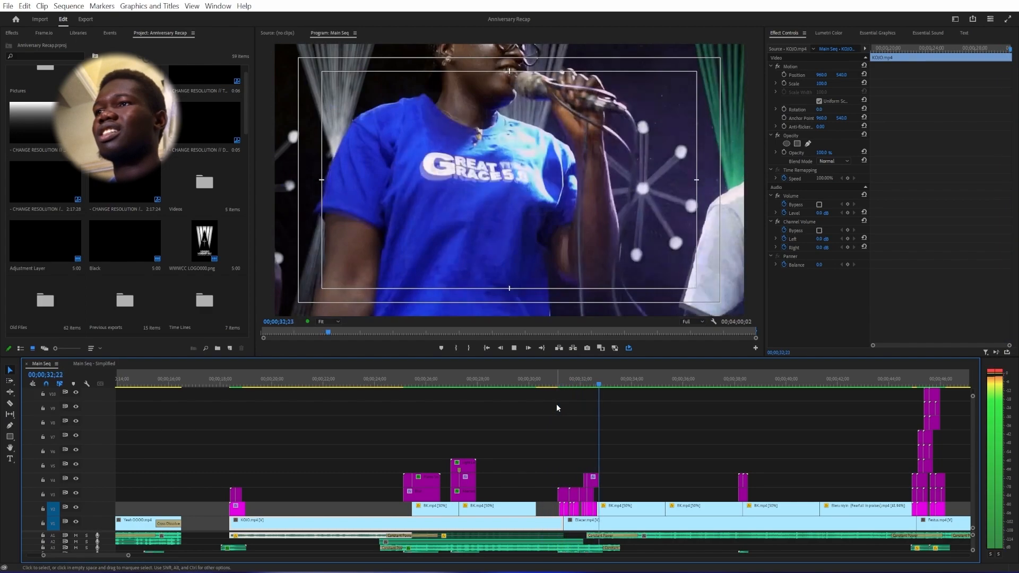
key(space)
- Scrub through the following slow-motion clips to 00;00;44;25 and play the tall stacked transition, stopping at 00;00;46;14
scroll(585, 432, down, 4)
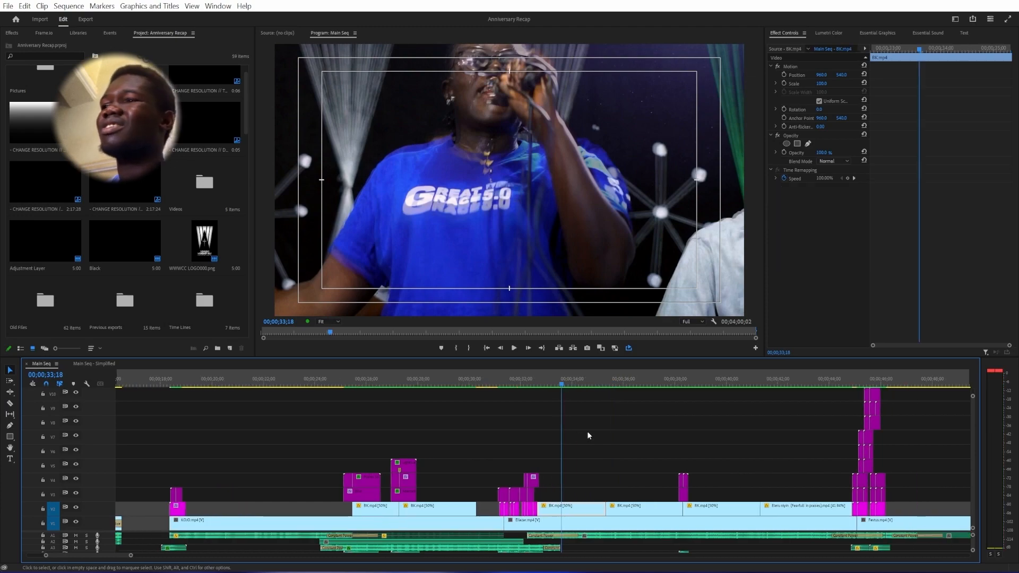
drag(500, 383, 692, 372)
scroll(657, 431, down, 4)
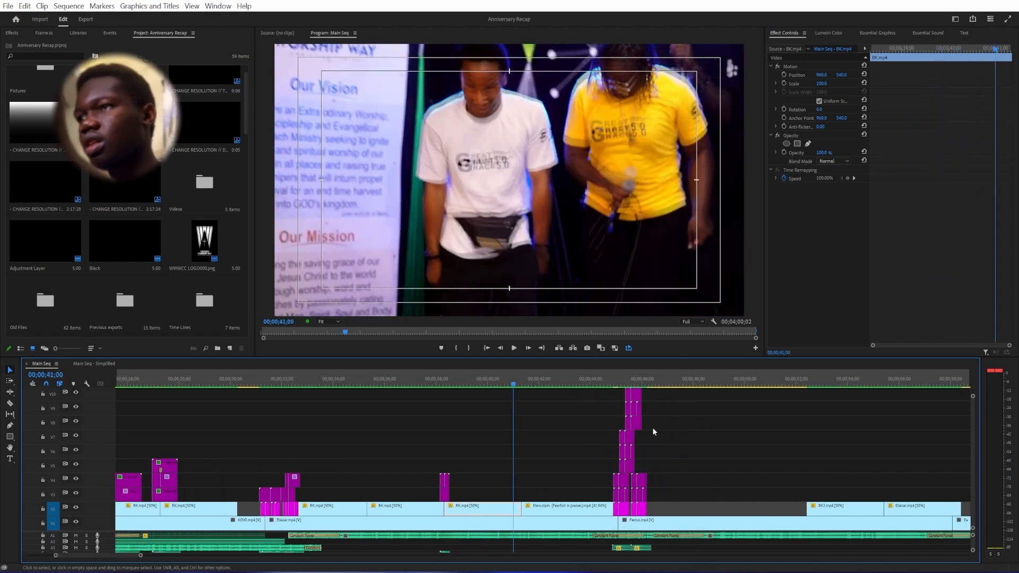
drag(526, 386, 613, 374)
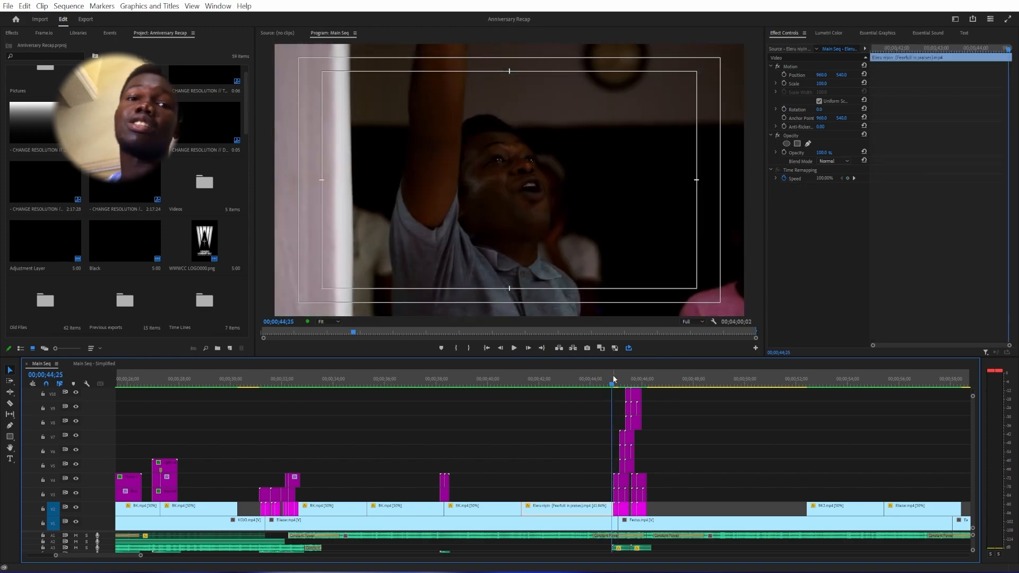
key(space)
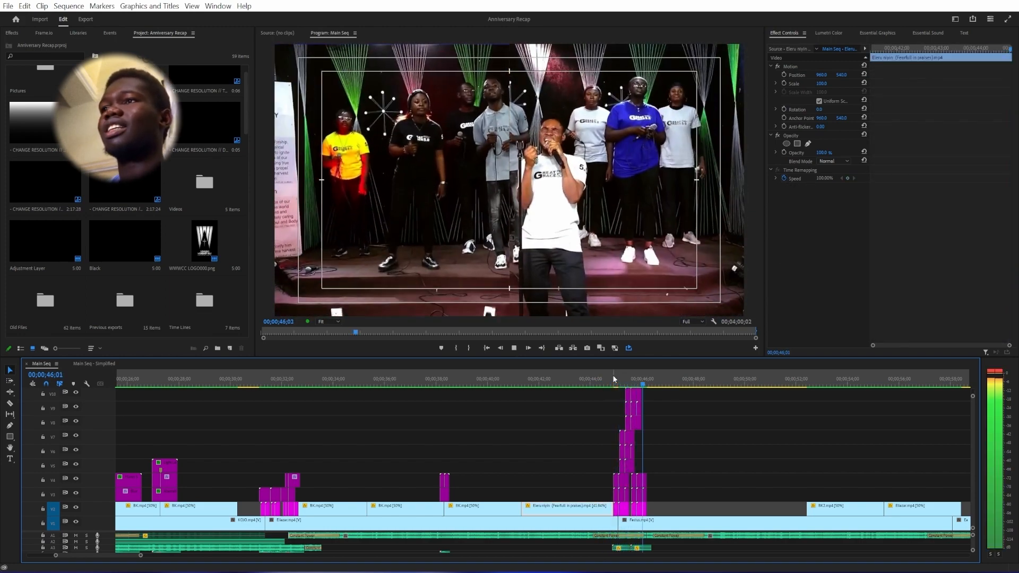
key(space)
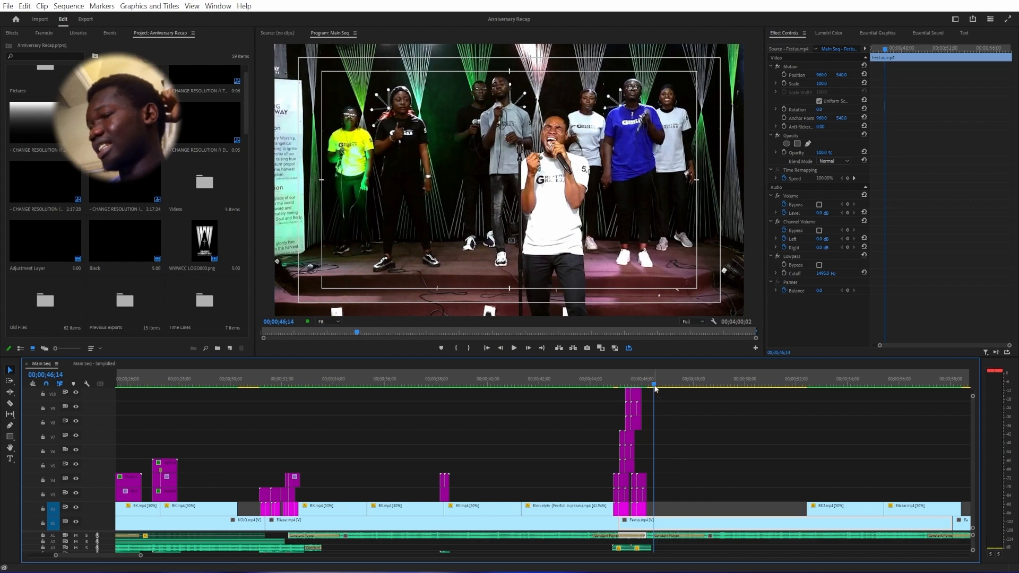
- Scrub to the BK2.mp4 clip at about 00;00;52;21 and play the slow-motion footage, stopping at 00;00;56;24
drag(655, 389, 728, 437)
scroll(671, 438, down, 4)
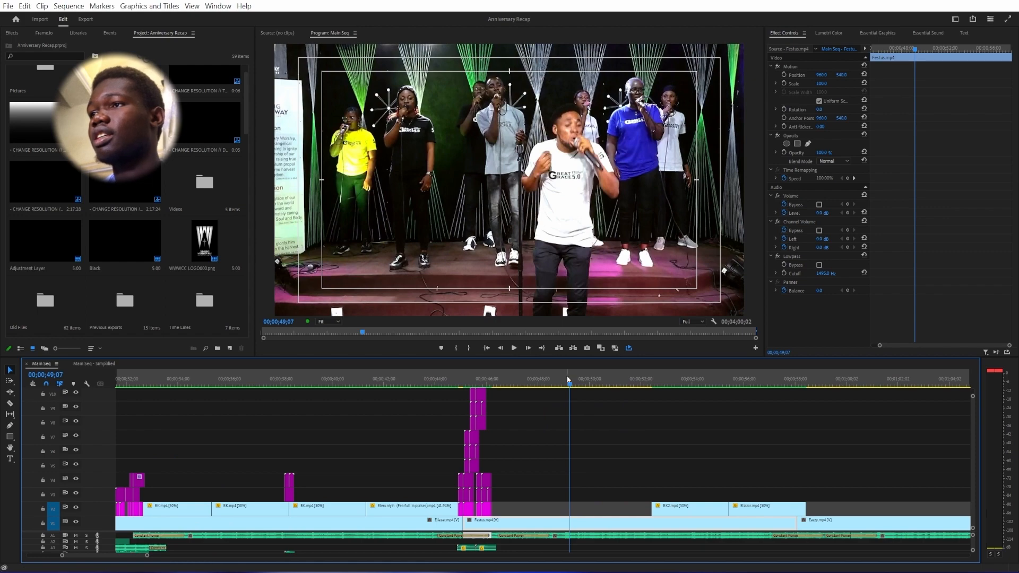
drag(568, 380, 659, 374)
key(space)
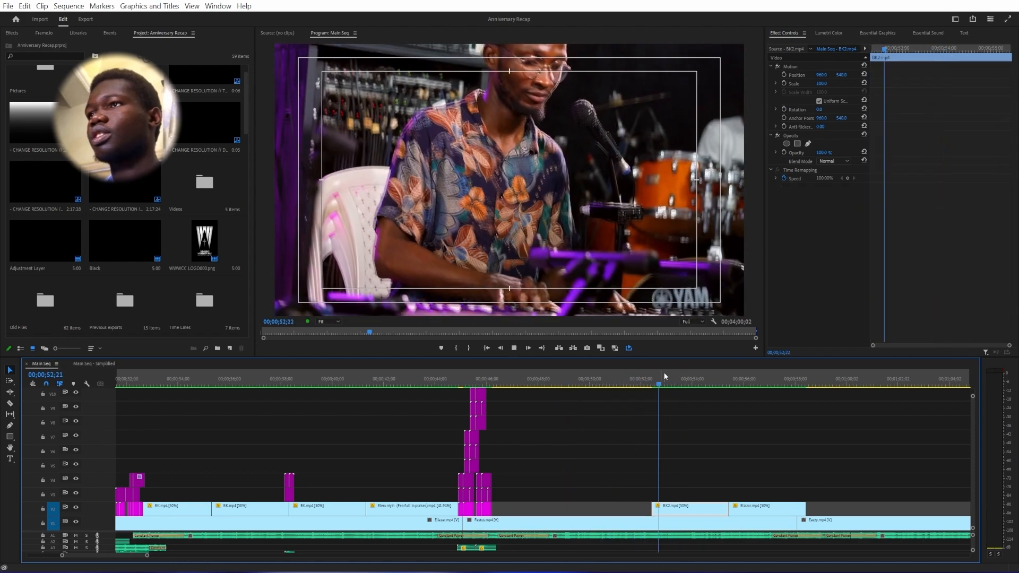
scroll(687, 428, down, 2)
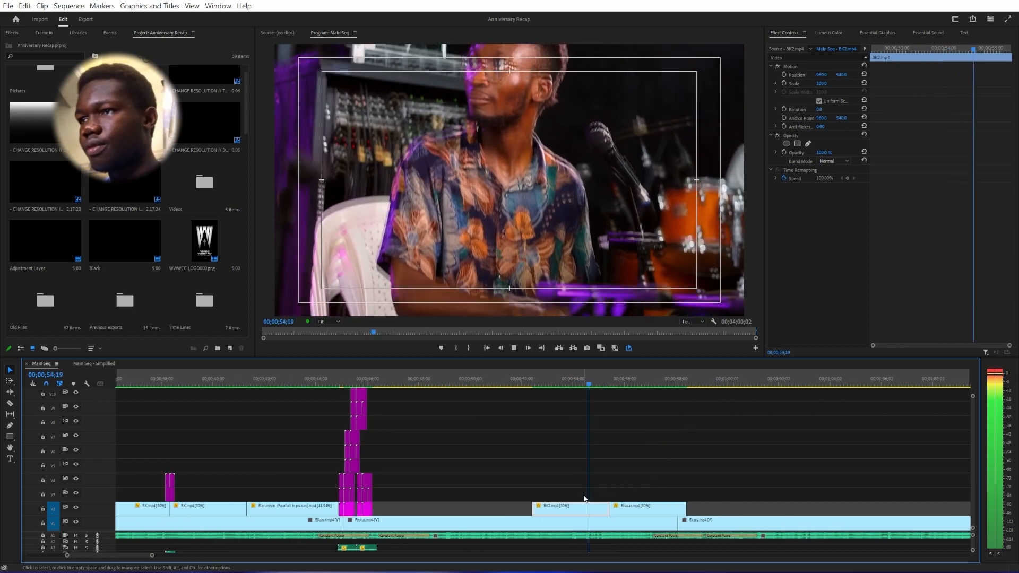
scroll(636, 431, down, 1)
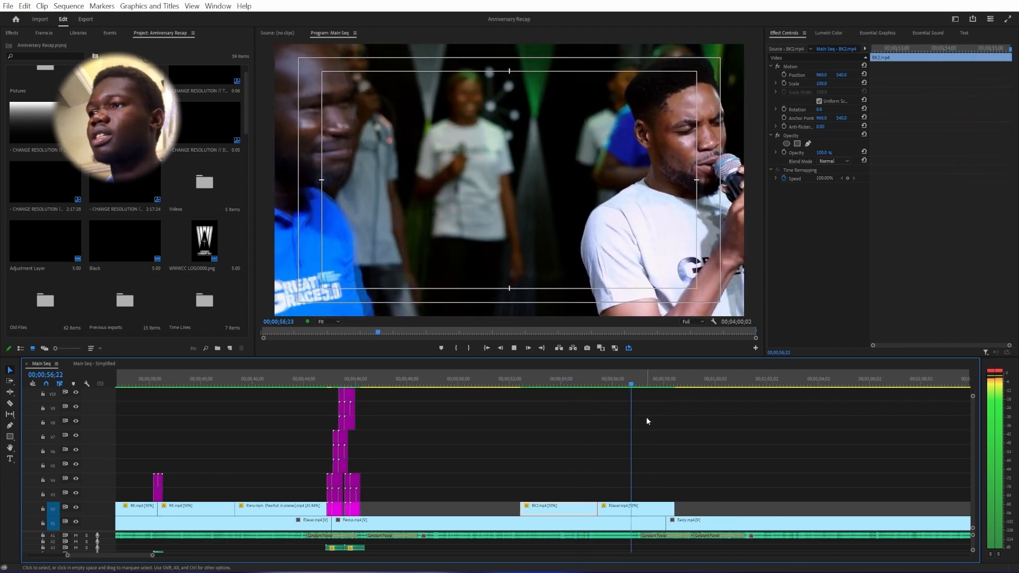
key(space)
- Advance to the sermon footage and play its opening section, stopping at 00;02;29;21
scroll(619, 444, down, 6)
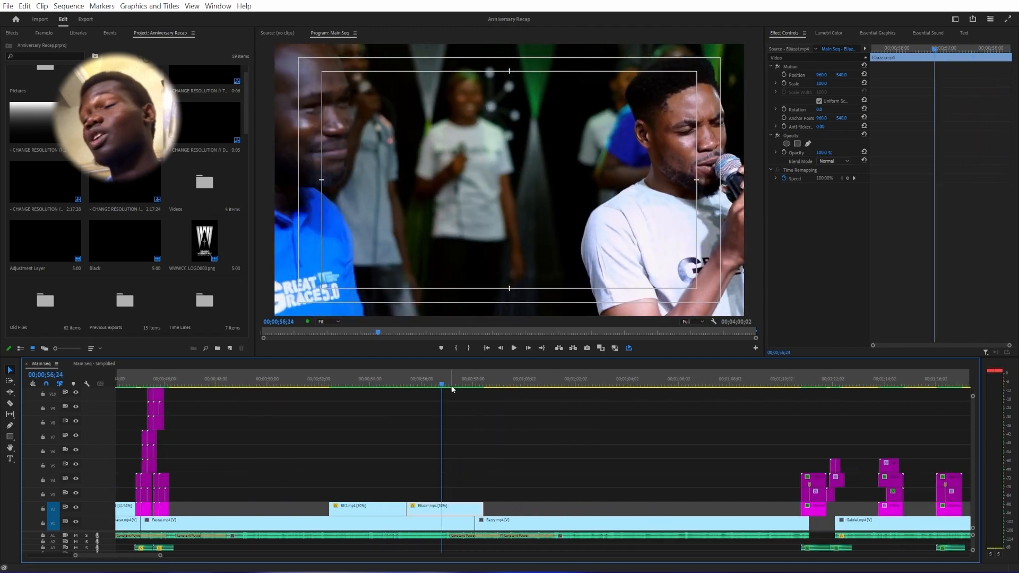
drag(452, 387, 747, 387)
scroll(676, 449, down, 7)
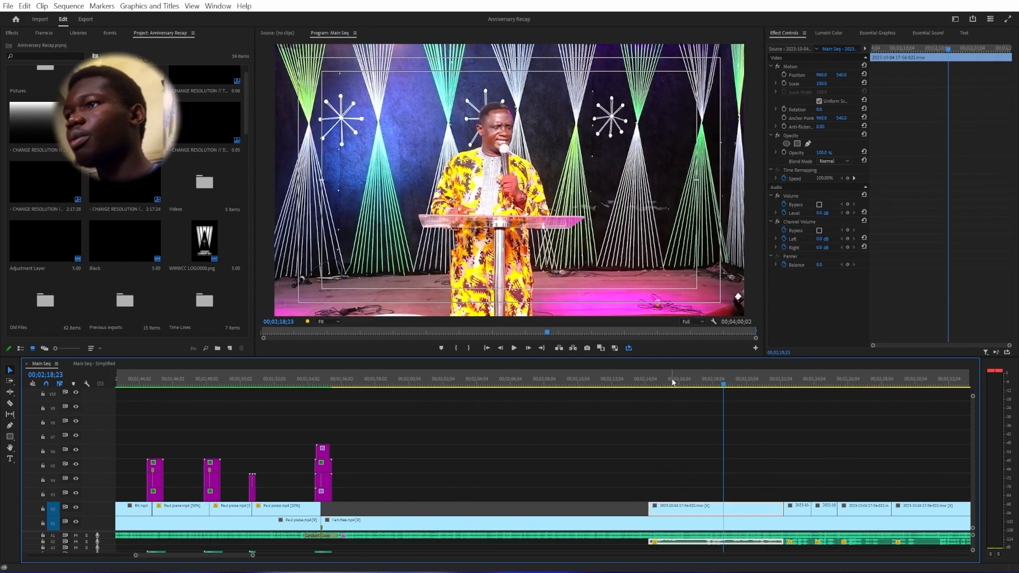
drag(673, 381, 635, 378)
key(space)
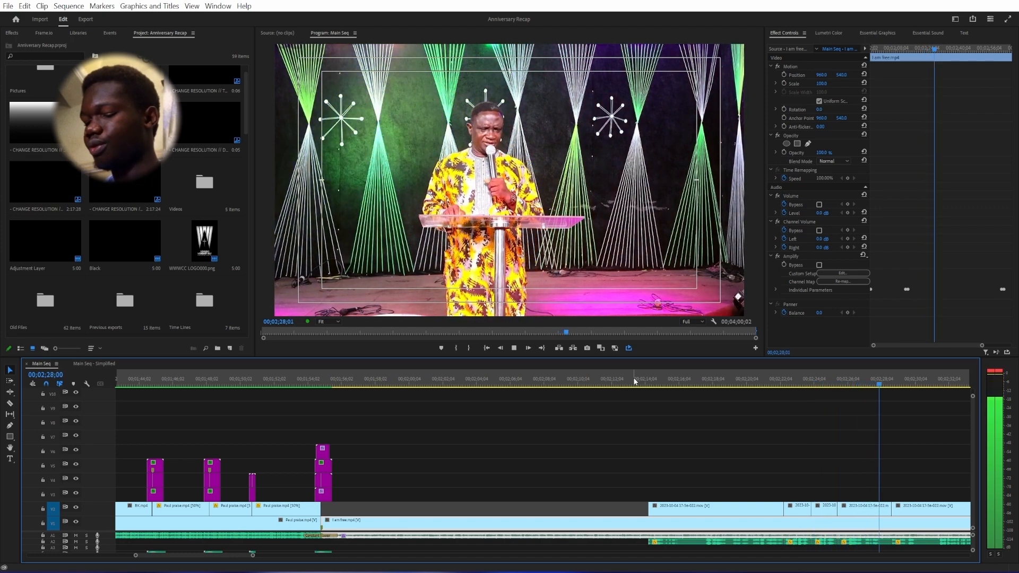
scroll(628, 380, up, 4)
key(space)
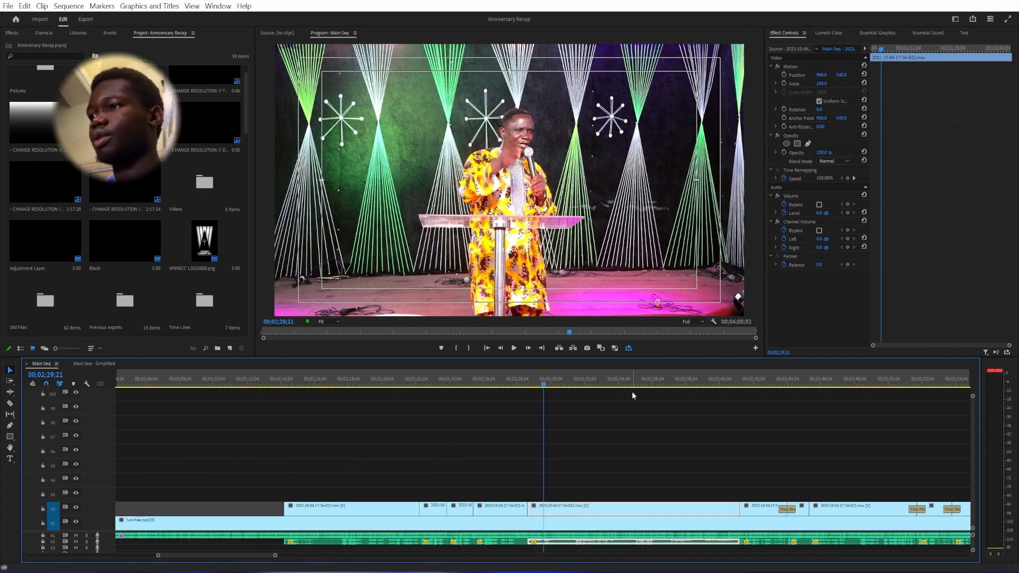
- Scrub through the rest of the sermon clips and their dissolves to the first group photo at 00;03;08;02
scroll(643, 411, down, 5)
drag(504, 382, 852, 433)
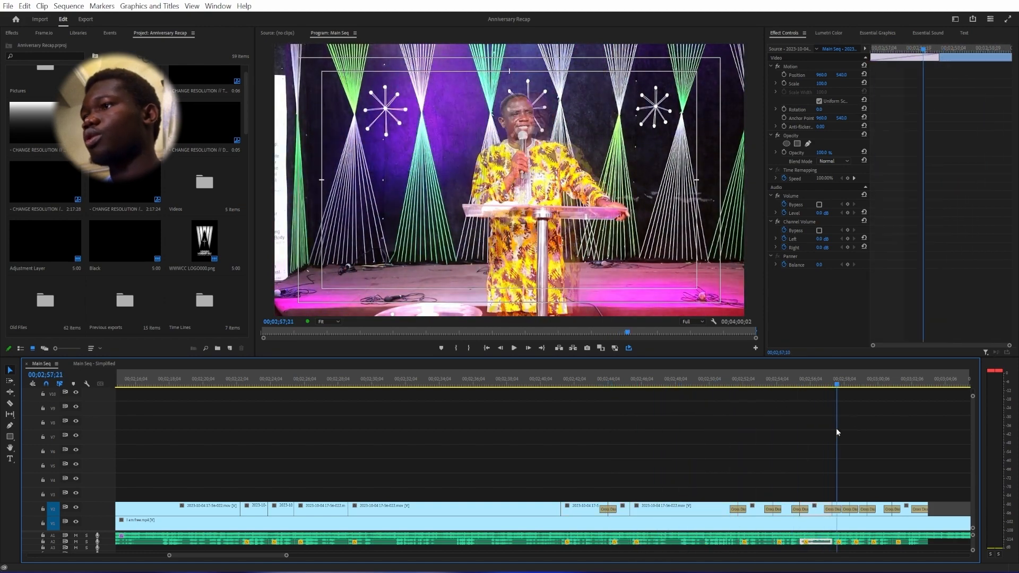
scroll(750, 440, down, 6)
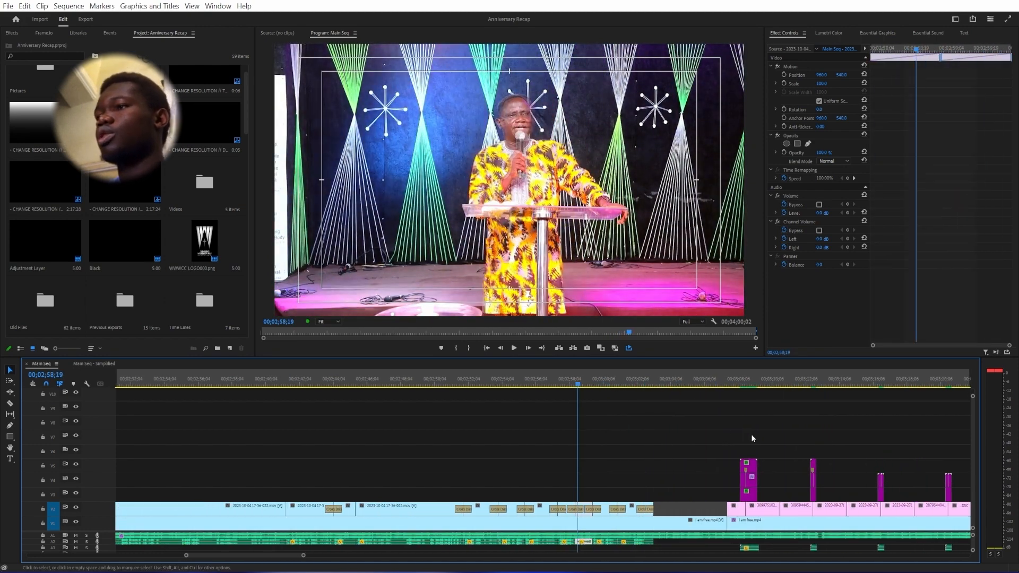
drag(673, 385, 738, 385)
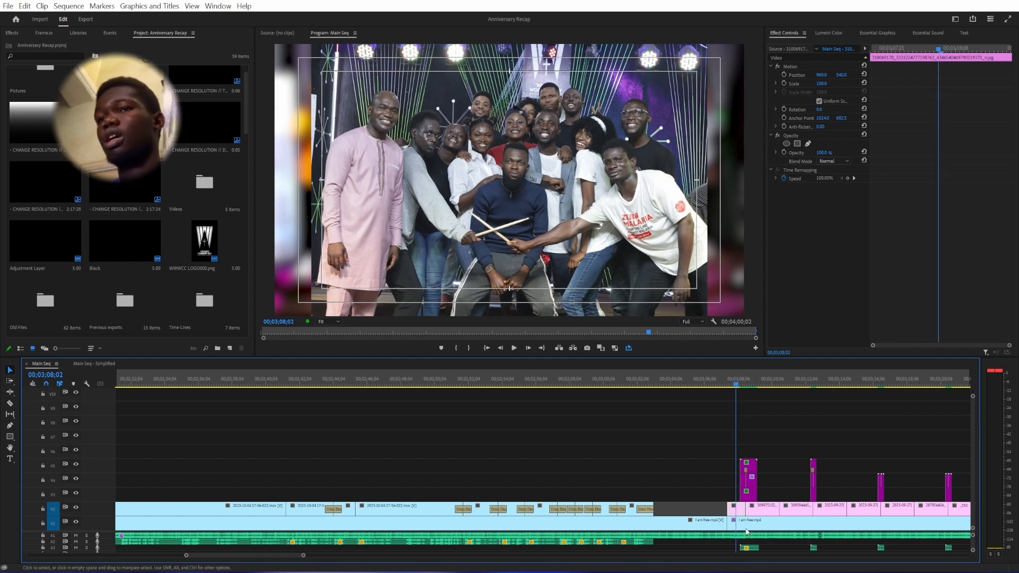
- Hide and show track V2 to compare the photo with its background, and inspect the I am free.mp4 clip's Gaussian Blur settings
click(76, 508)
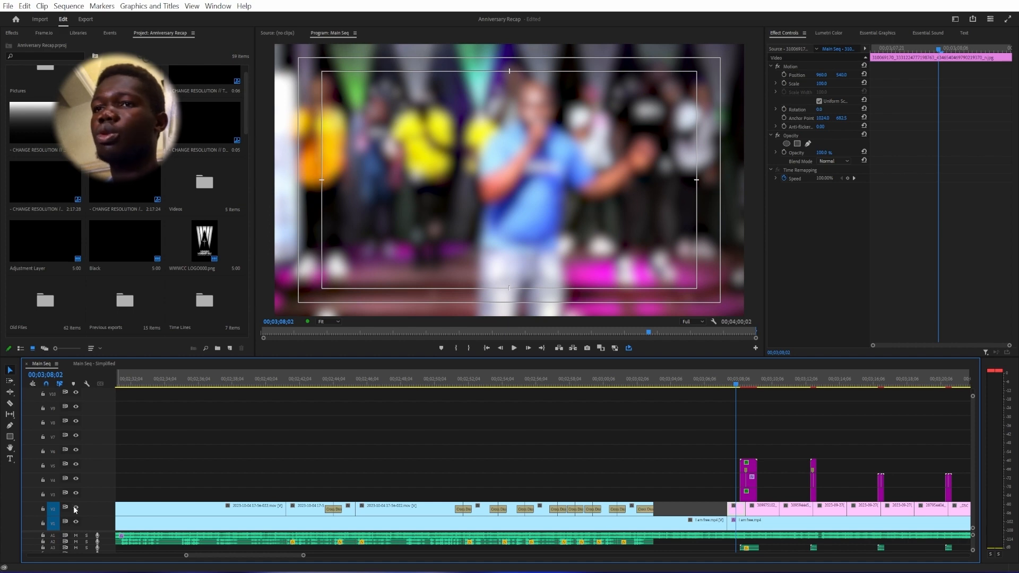
click(76, 508)
click(713, 525)
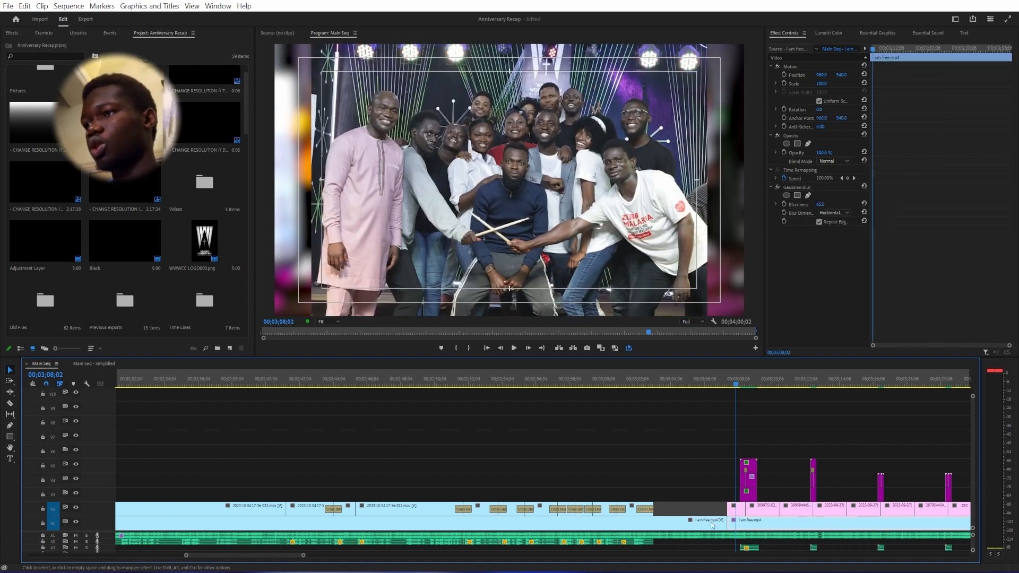
click(795, 188)
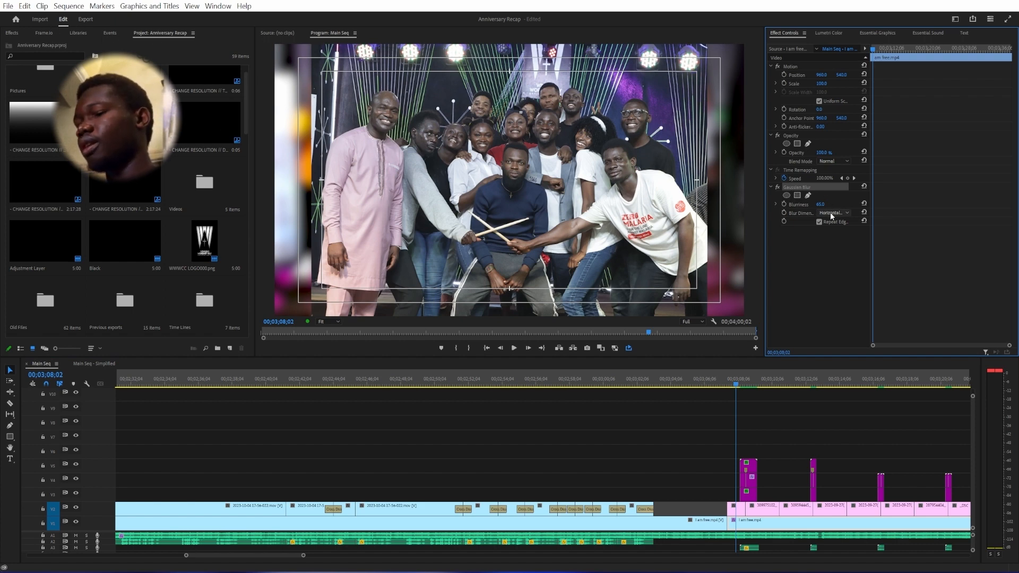
scroll(777, 502, up, 1)
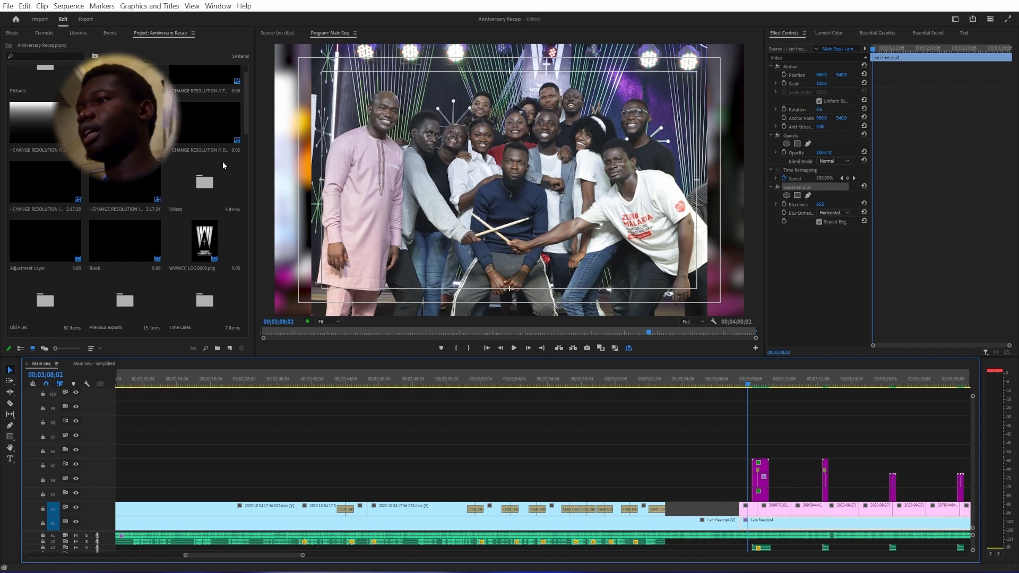
- Scrub through the photo montage to the side-by-side photo pair at 00;03;31;04
drag(746, 383, 853, 380)
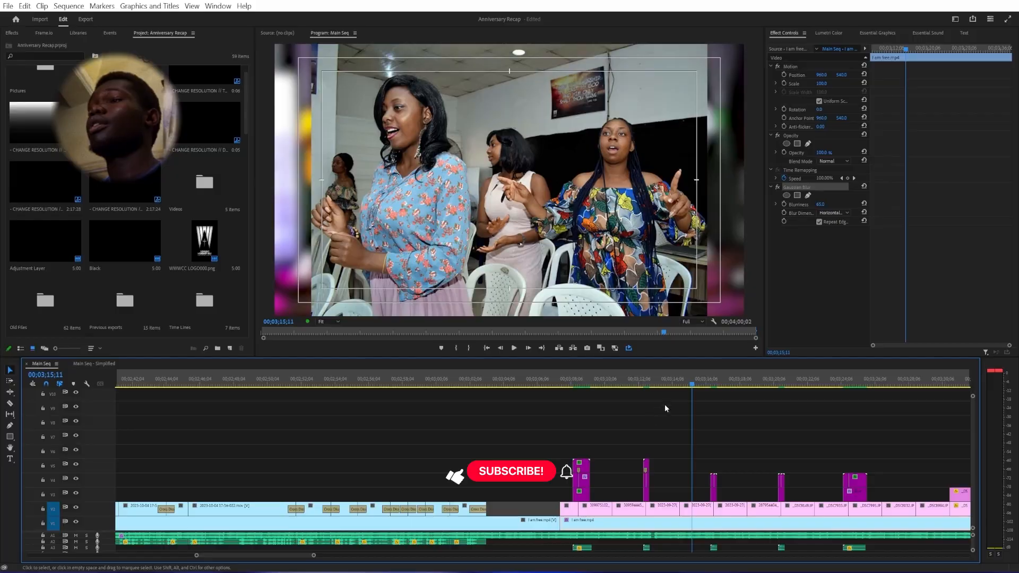
drag(501, 388, 673, 412)
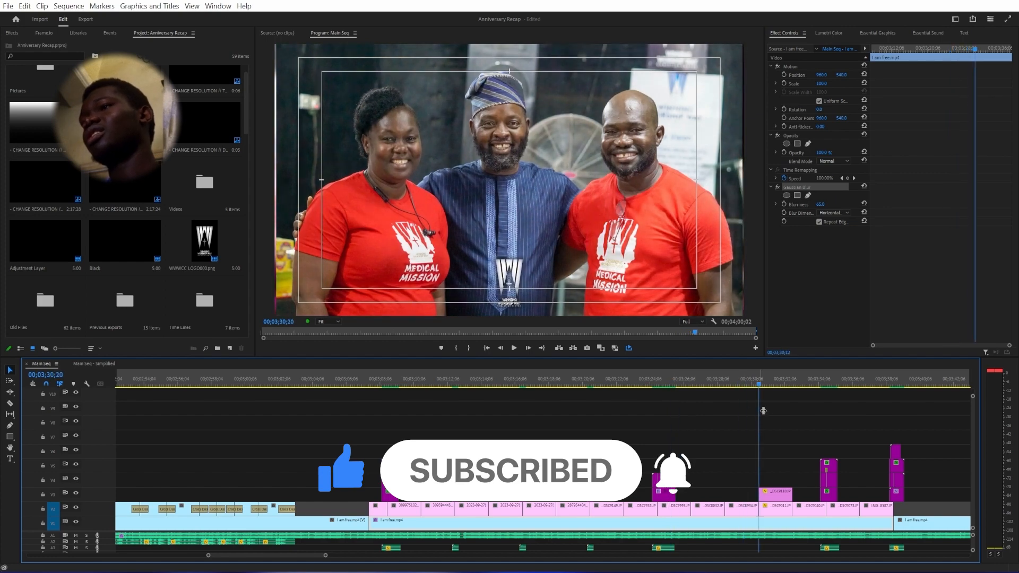
drag(763, 411, 768, 411)
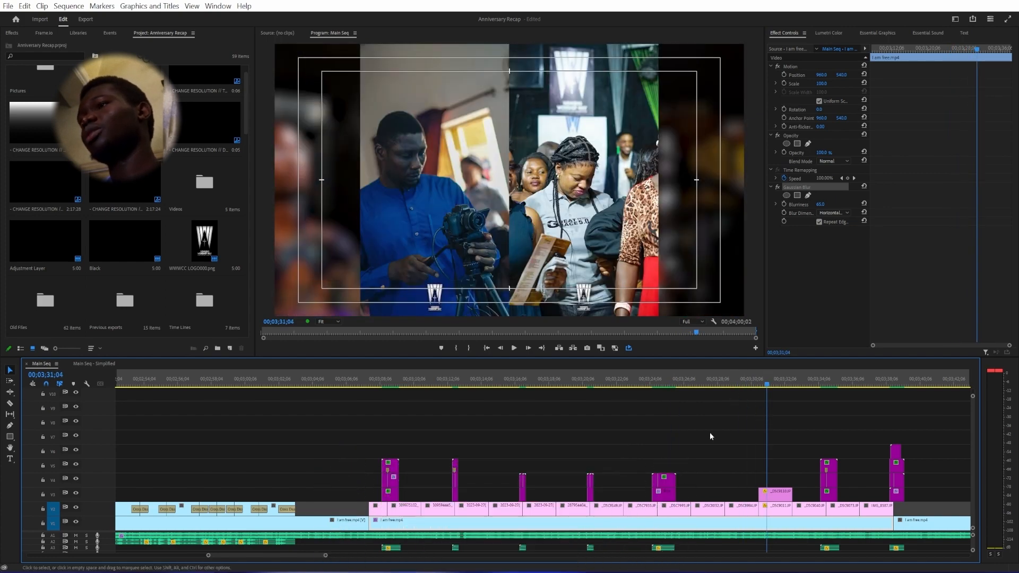
scroll(739, 498, left, 1)
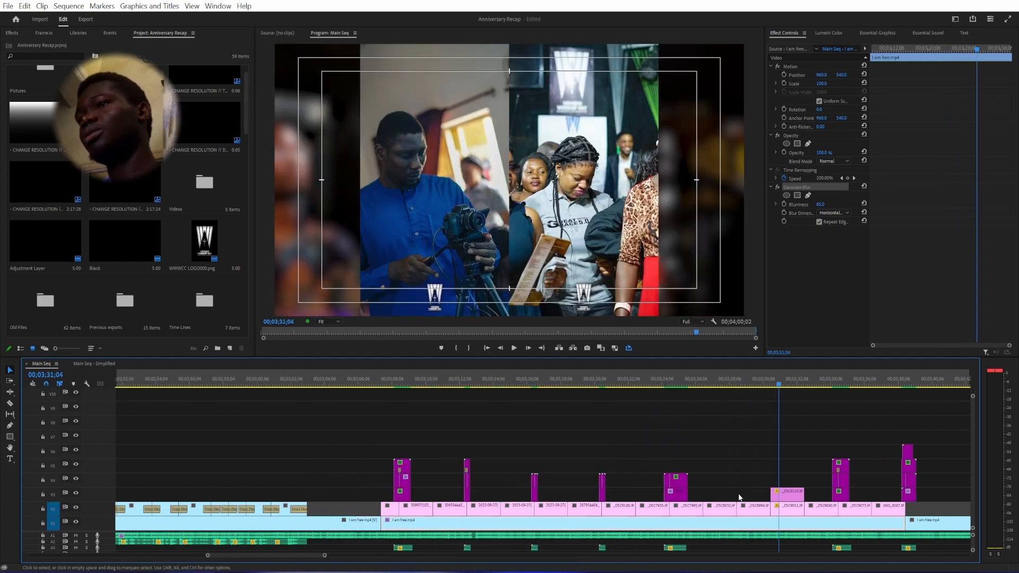
- Hide and show tracks V3, V1 and V2 one by one to see what each adds to the side-by-side photo composite
click(76, 491)
click(77, 492)
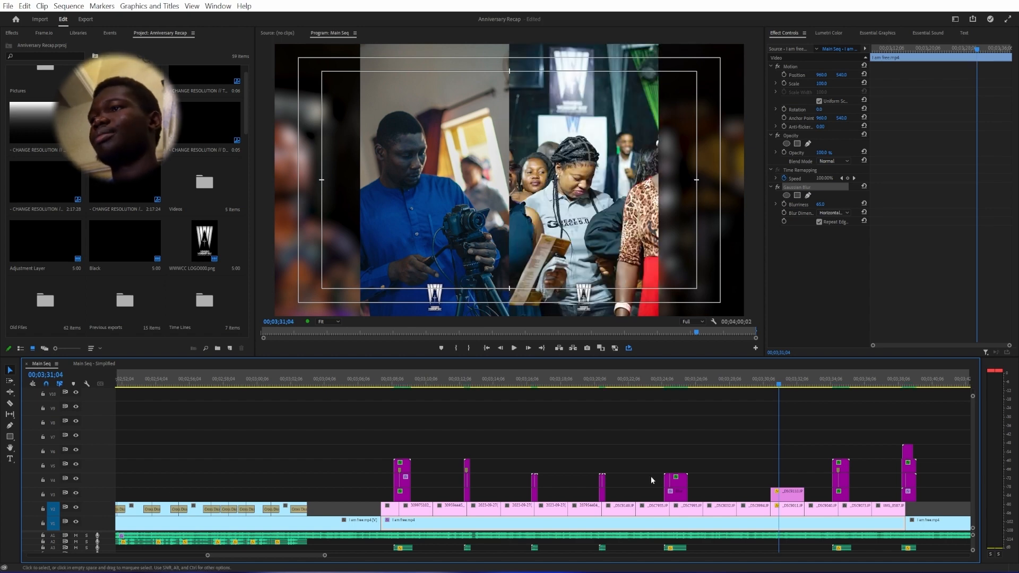
click(77, 521)
click(77, 522)
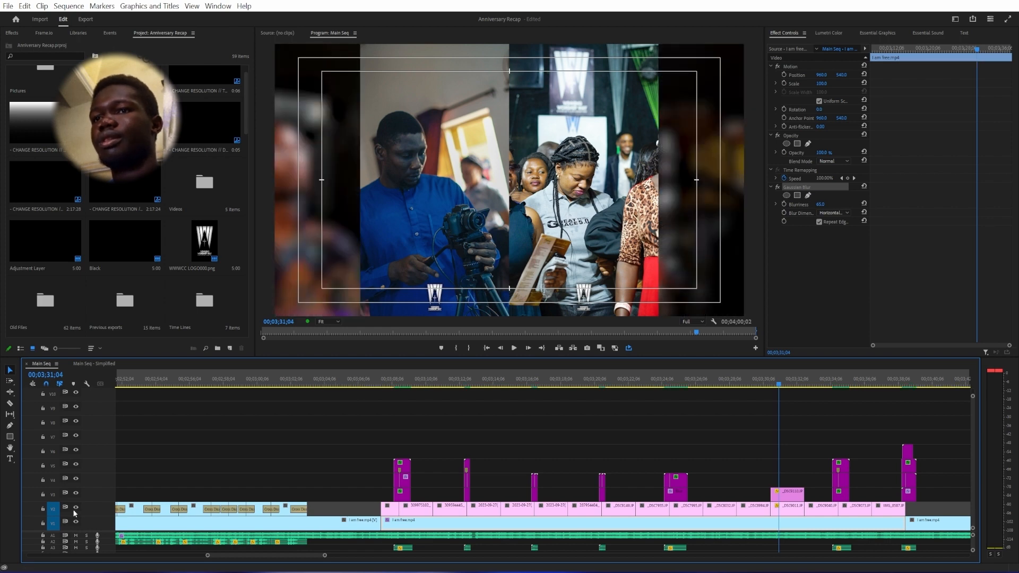
click(76, 508)
click(76, 508)
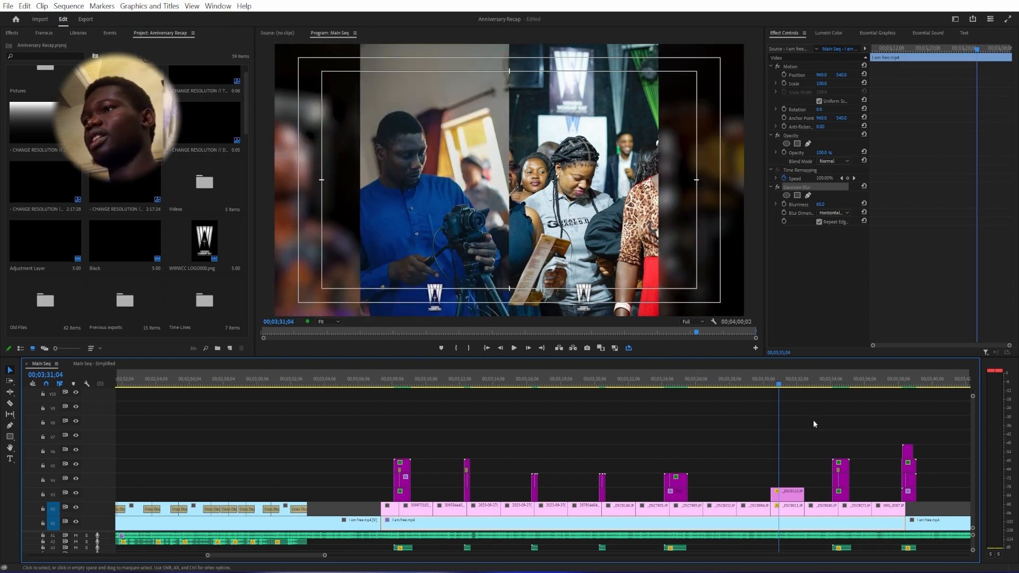
- Scrub to the montage's last photo, play the transition into the drummer clip, stopping at 00;03;39;23, and scrub on towards the closing logo
scroll(815, 423, down, 2)
click(781, 381)
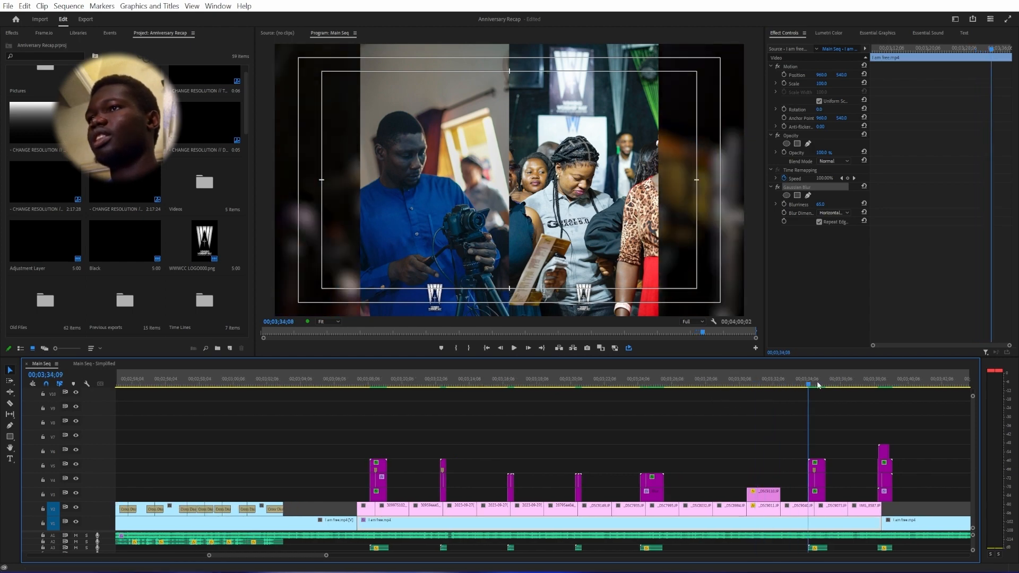
drag(826, 387, 877, 378)
key(space)
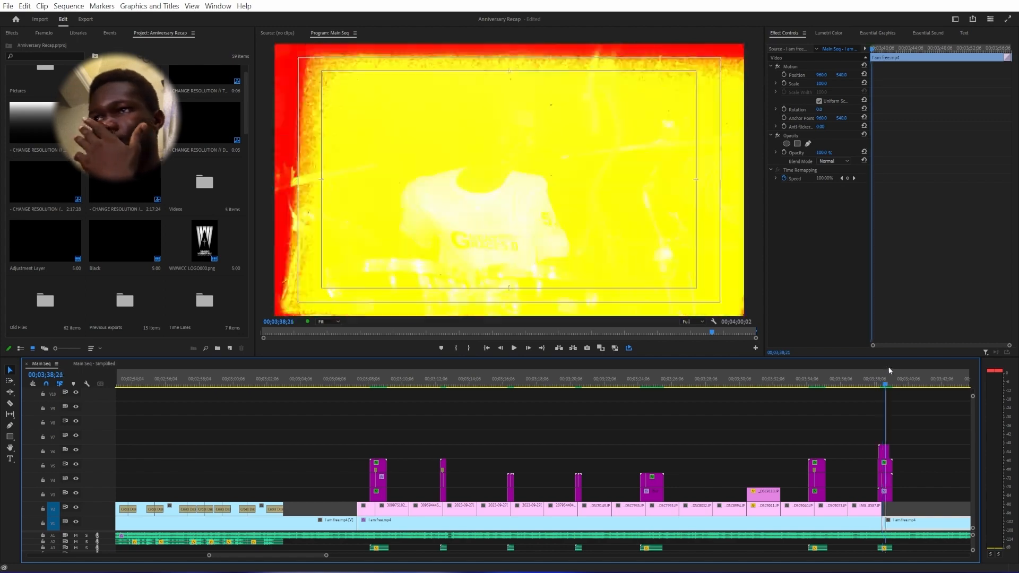
key(space)
scroll(788, 460, down, 5)
scroll(796, 456, down, 3)
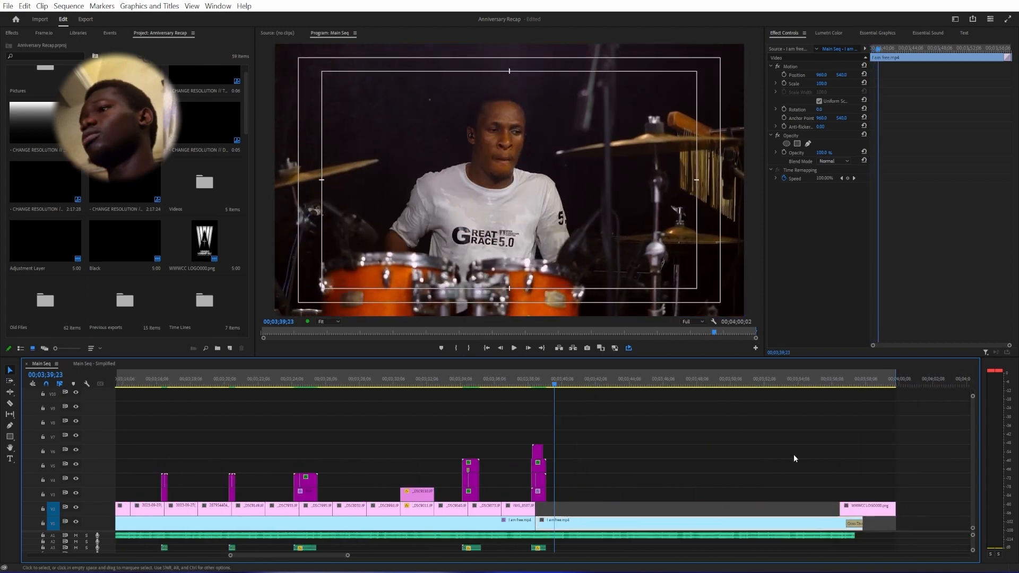
drag(610, 382, 831, 374)
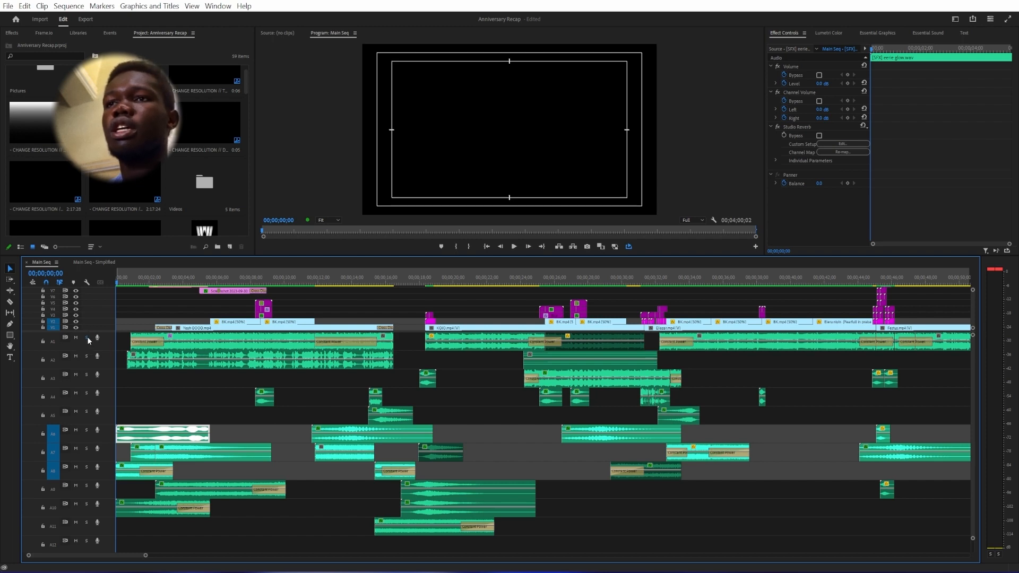
- Solo audio track A1 to play the sequence opening to 00;00;04;26, and listen to the KOJO.mp4 section from 00;00;19;27 to 00;00;20;27
key(space)
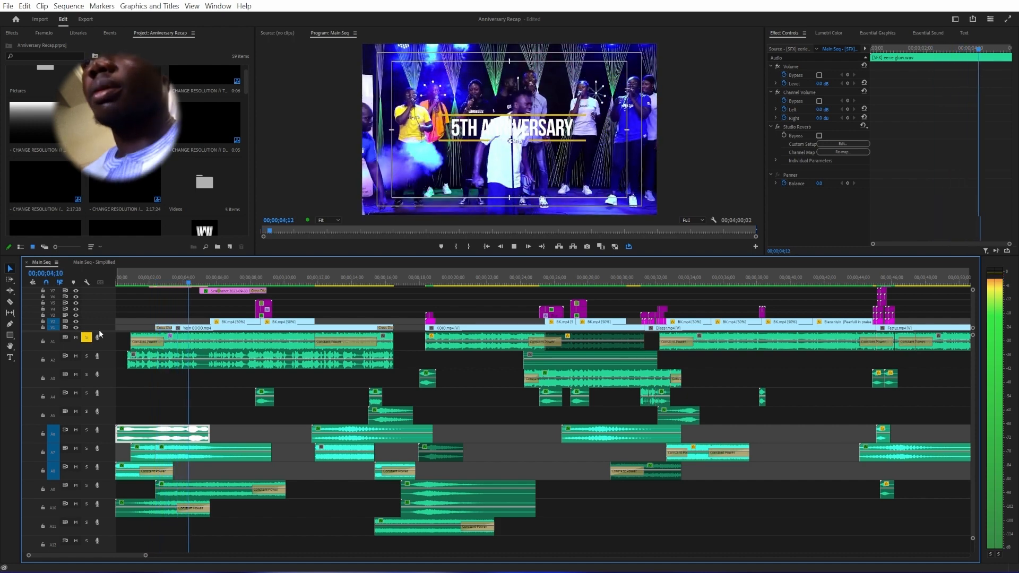
key(space)
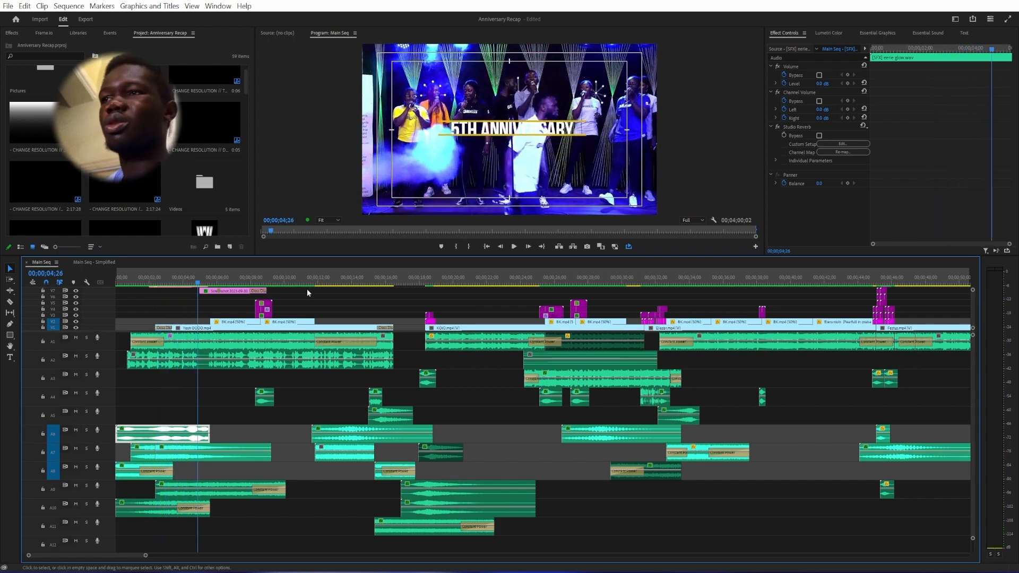
click(452, 281)
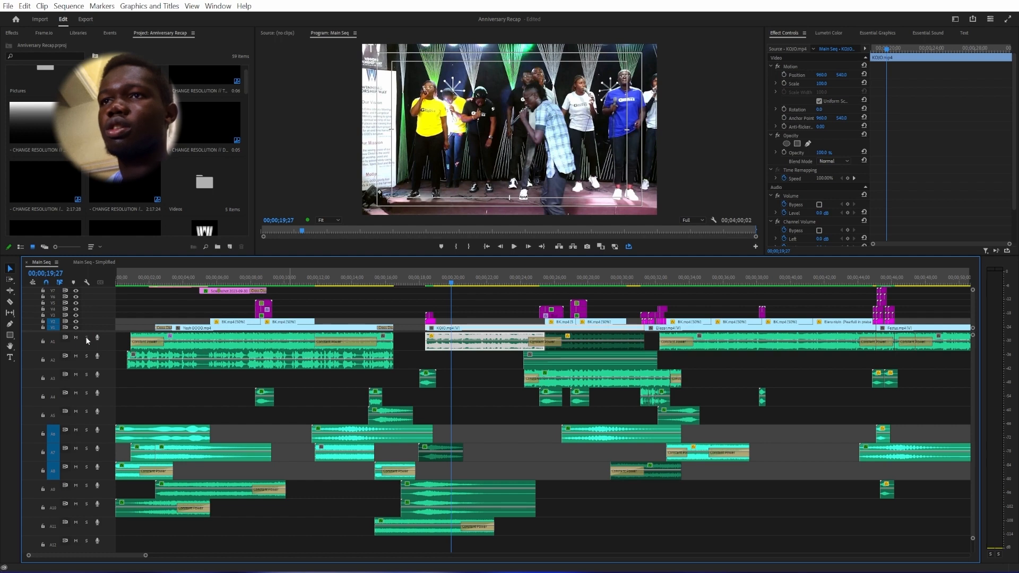
key(space)
click(87, 338)
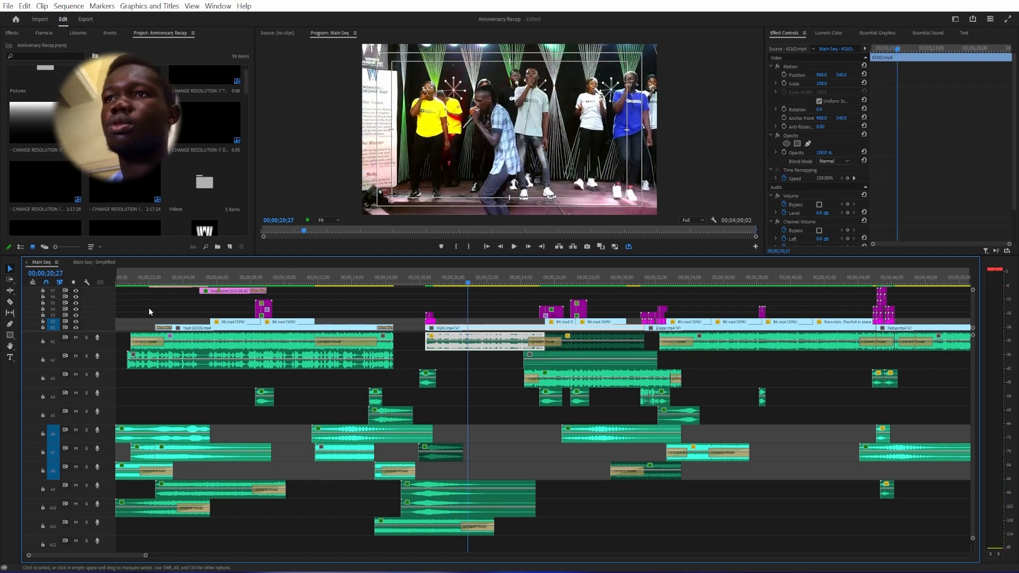
- Solo audio track A2, play it from 00;00;02;16 to 00;00;03;15, and select its first clip
drag(171, 282, 158, 282)
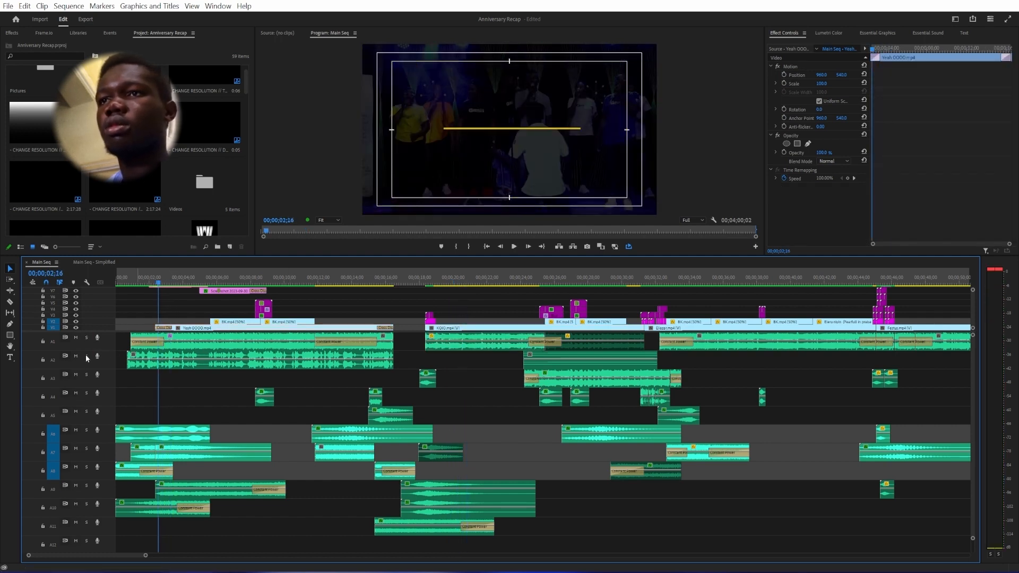
click(86, 356)
key(space)
key(space)
click(179, 366)
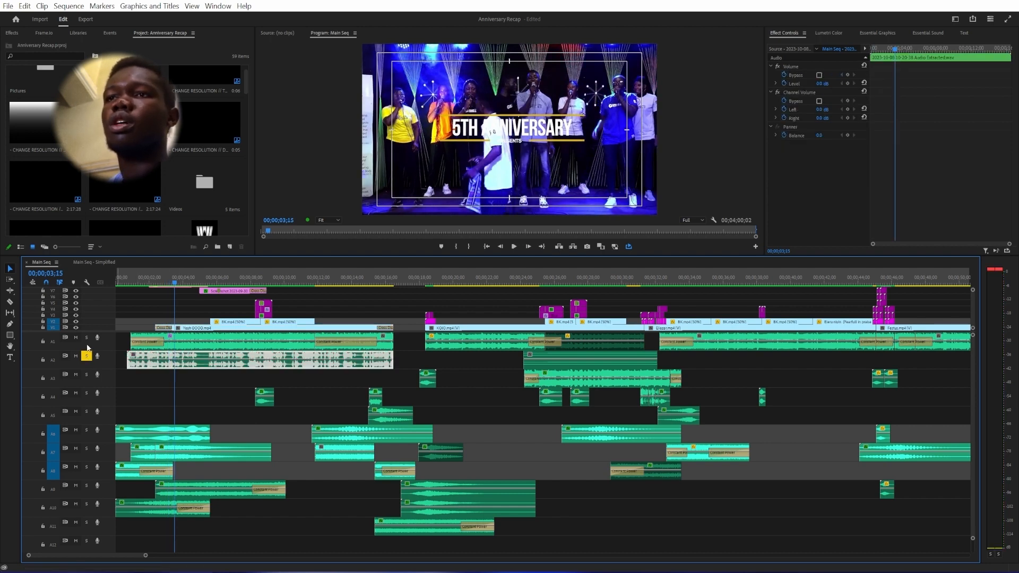
- Play audio tracks A1 and A2 soloed together over the opening titles, stopping at 00;00;05;08
click(129, 285)
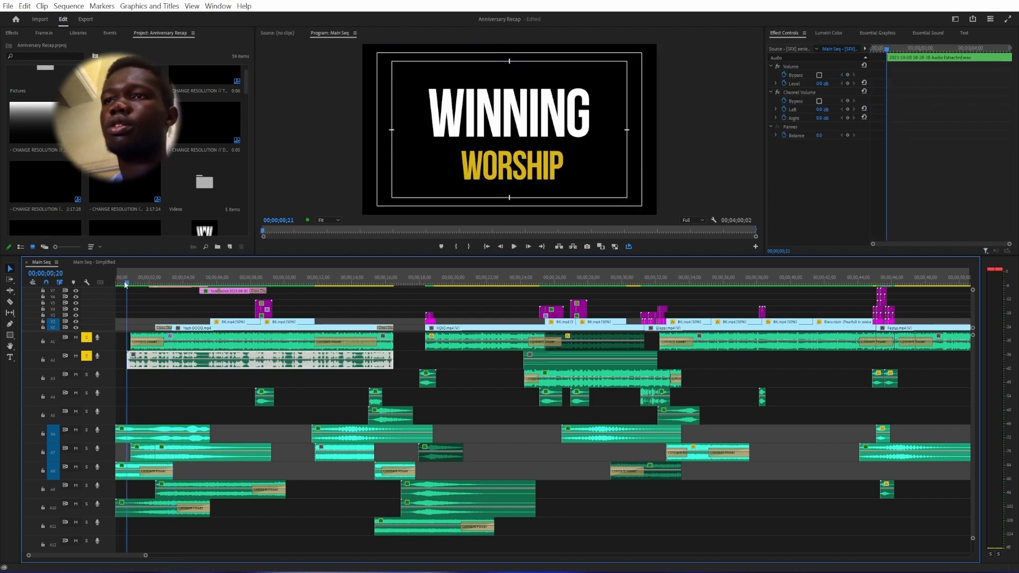
key(space)
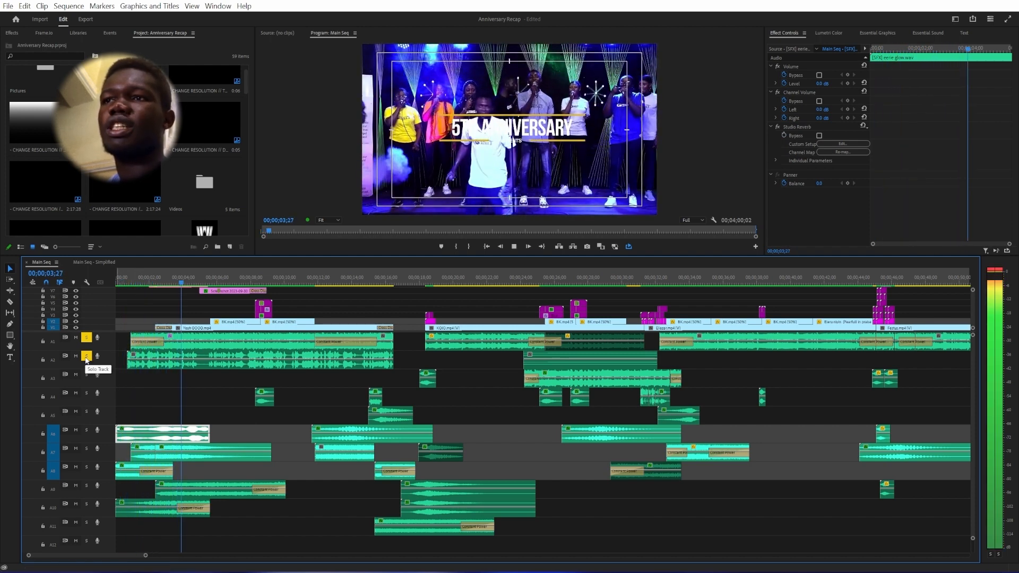
key(space)
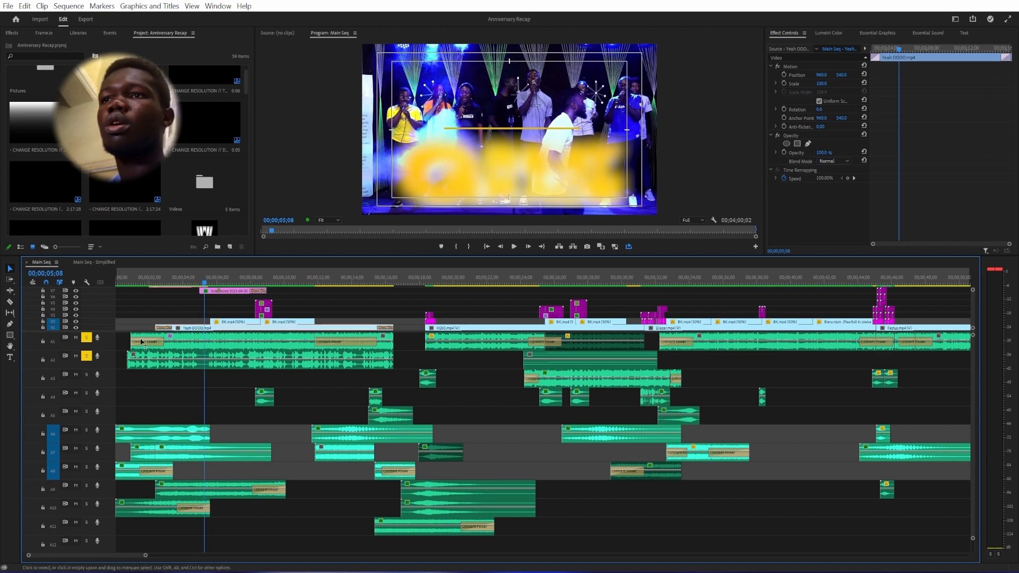
- Solo audio track A6 and play its opening sound effect from the sequence start to 00;00;05;09
key(Home)
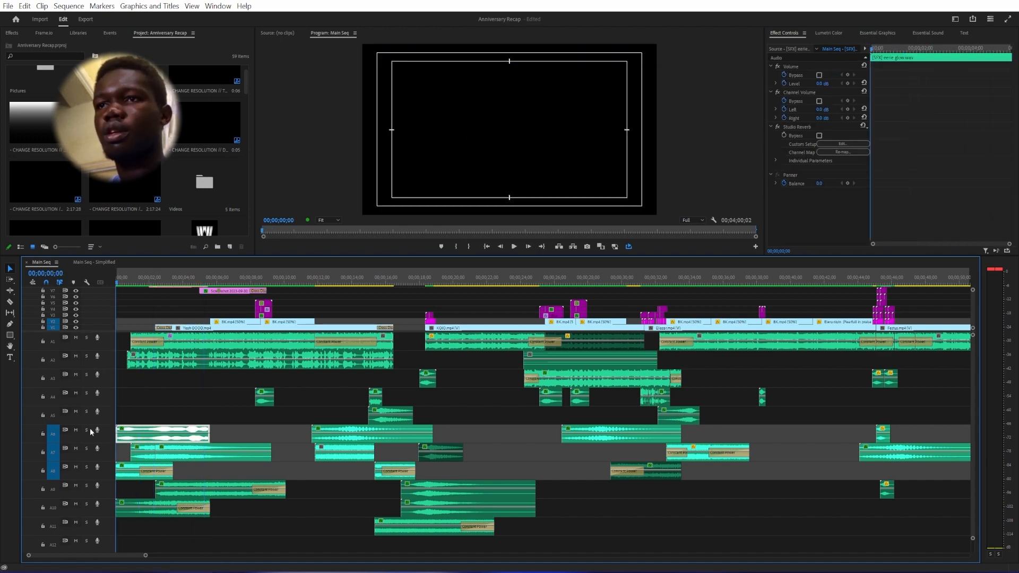
key(space)
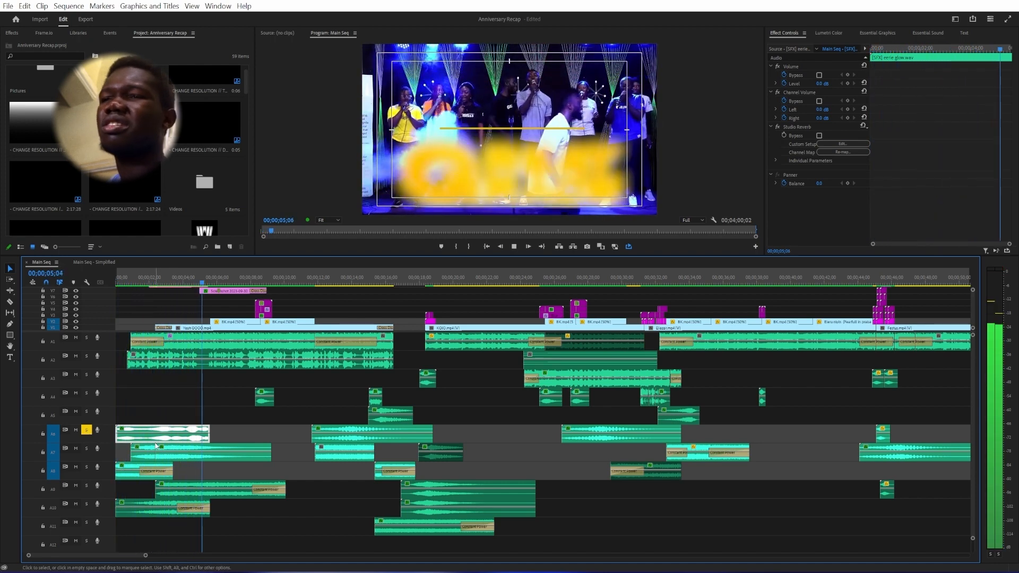
key(space)
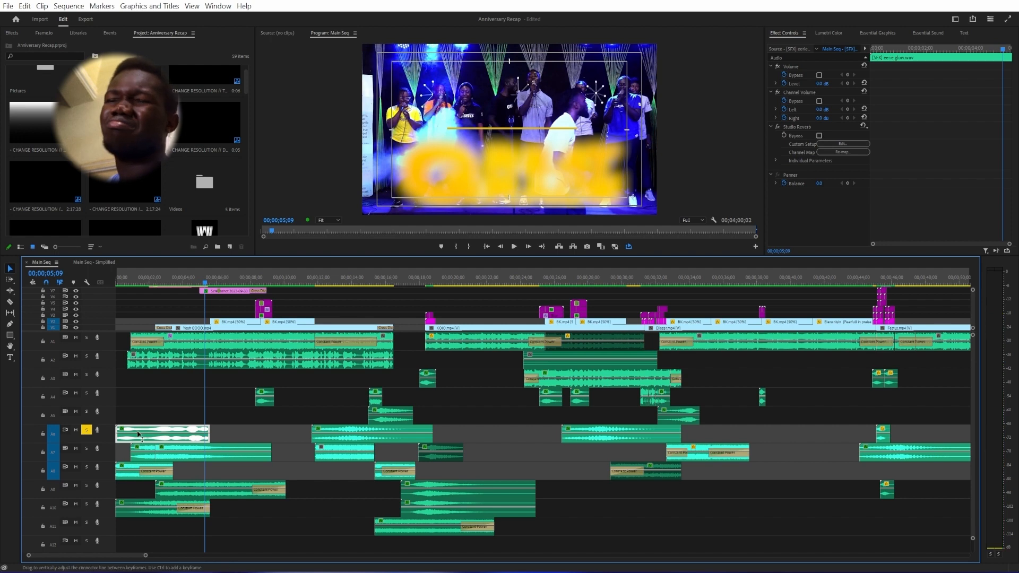
- Play the opening from the start with tracks A1, A2 and A6 soloed, and replay it with A7 added to the solo
click(86, 356)
key(Home)
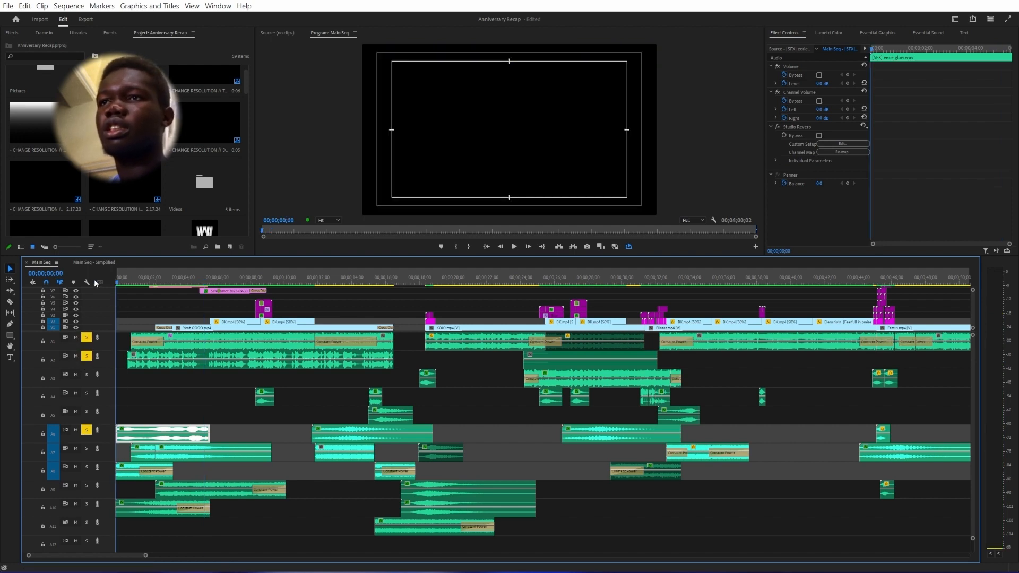
key(space)
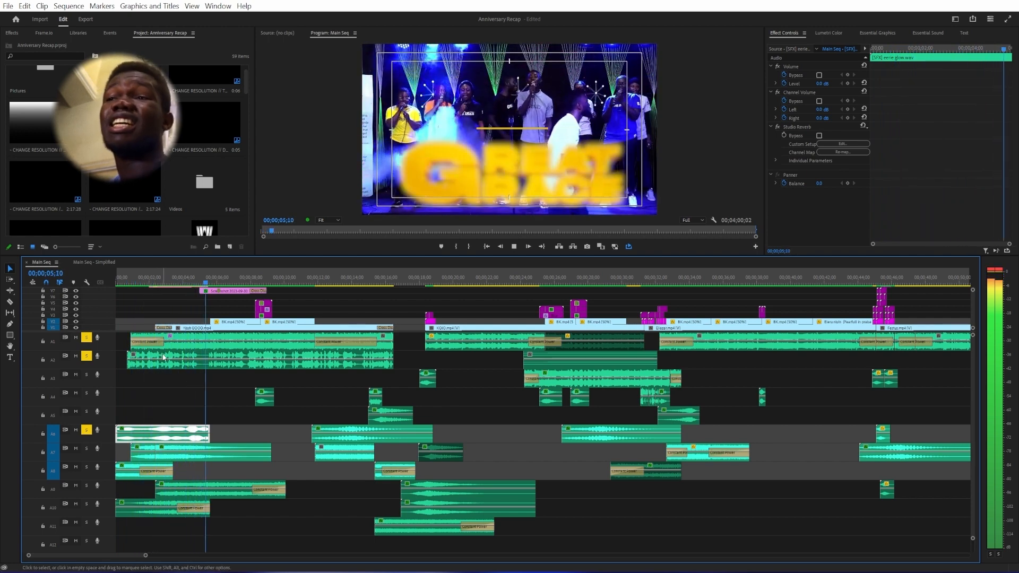
click(119, 357)
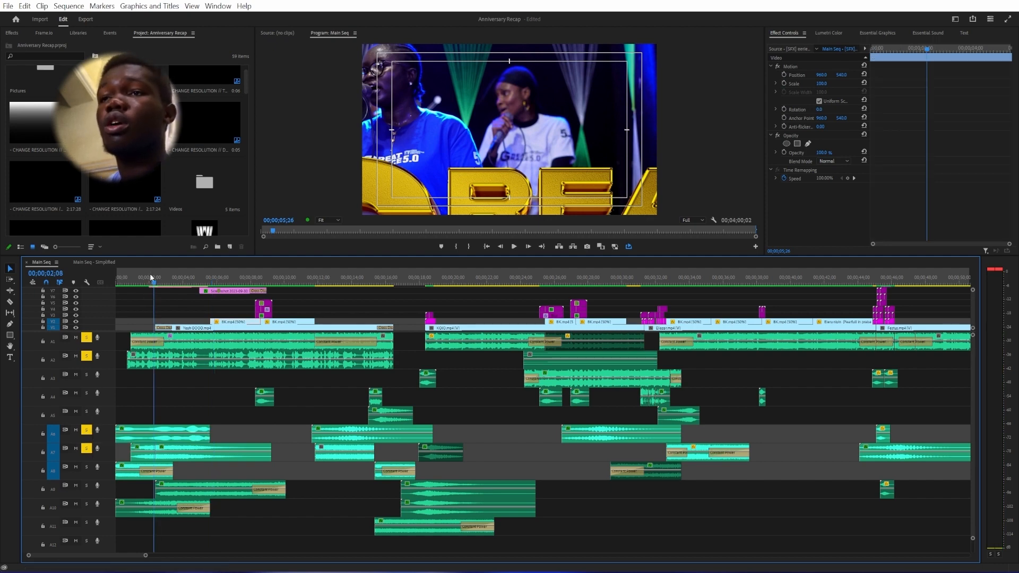
drag(149, 272, 40, 279)
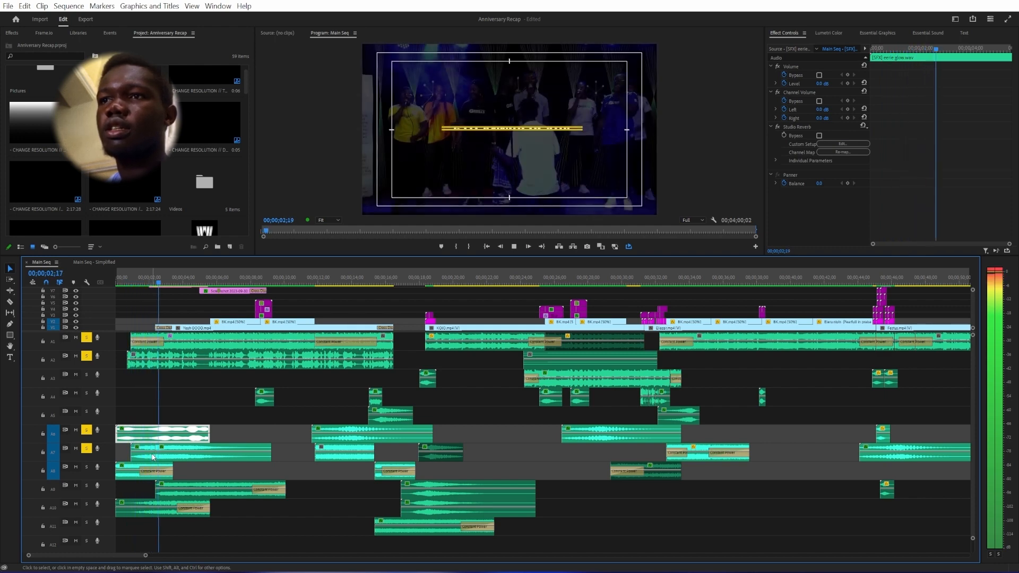
- Leave only audio track A7 soloed, play the opening from the start to 00;00;06;04, and replay it from the beginning
click(87, 430)
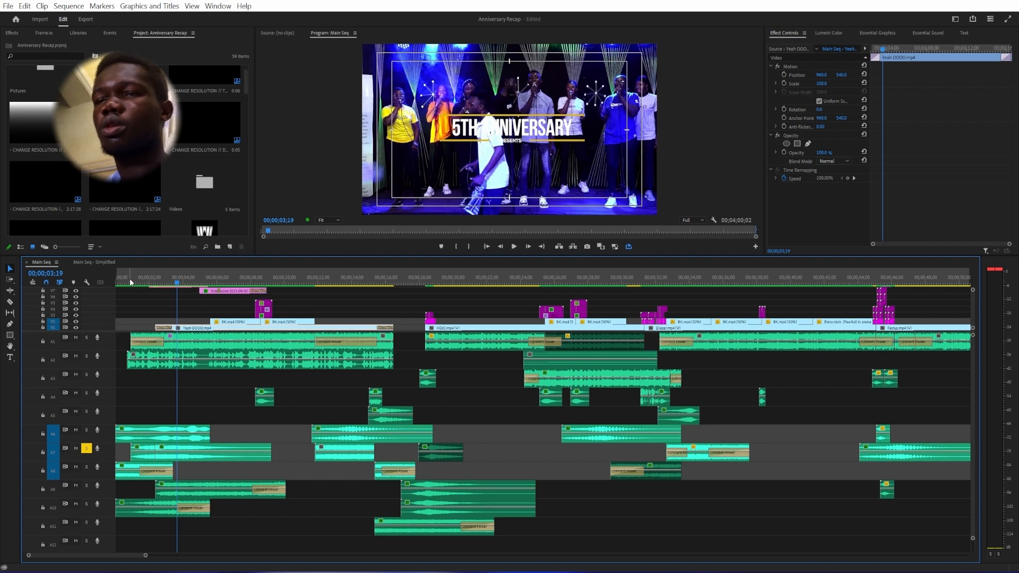
drag(130, 282, 88, 286)
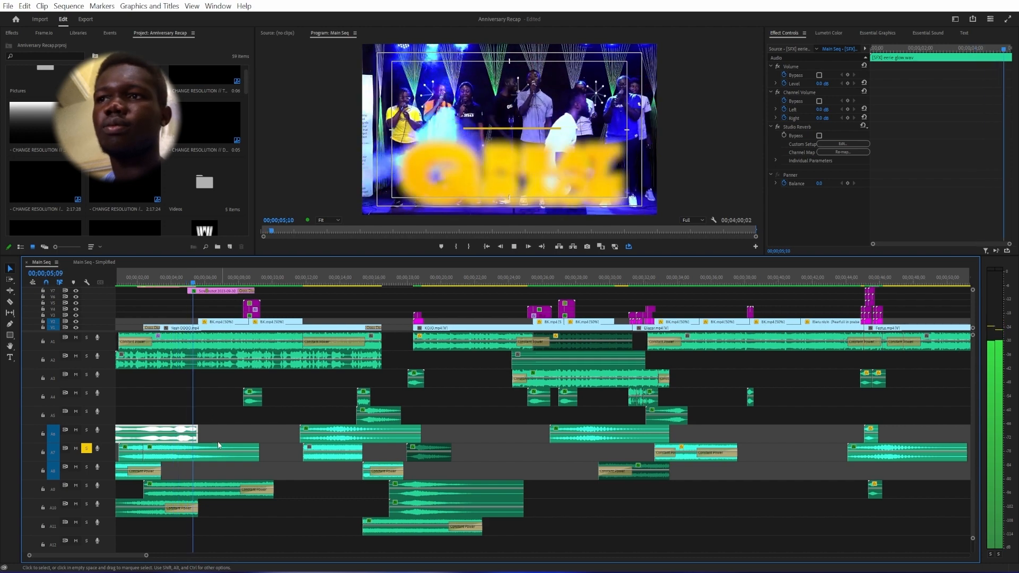
key(space)
scroll(159, 279, down, 1)
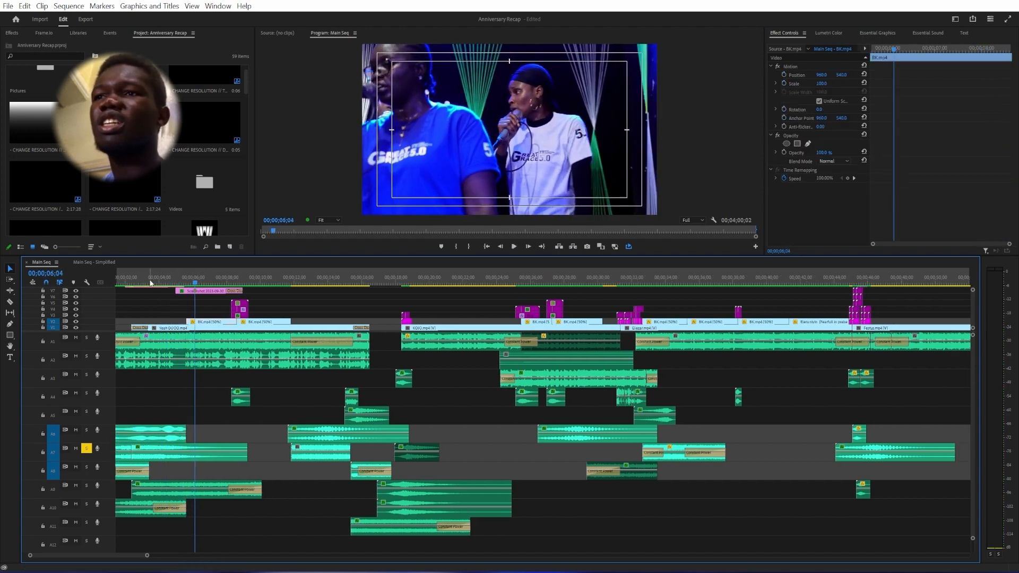
scroll(245, 390, up, 2)
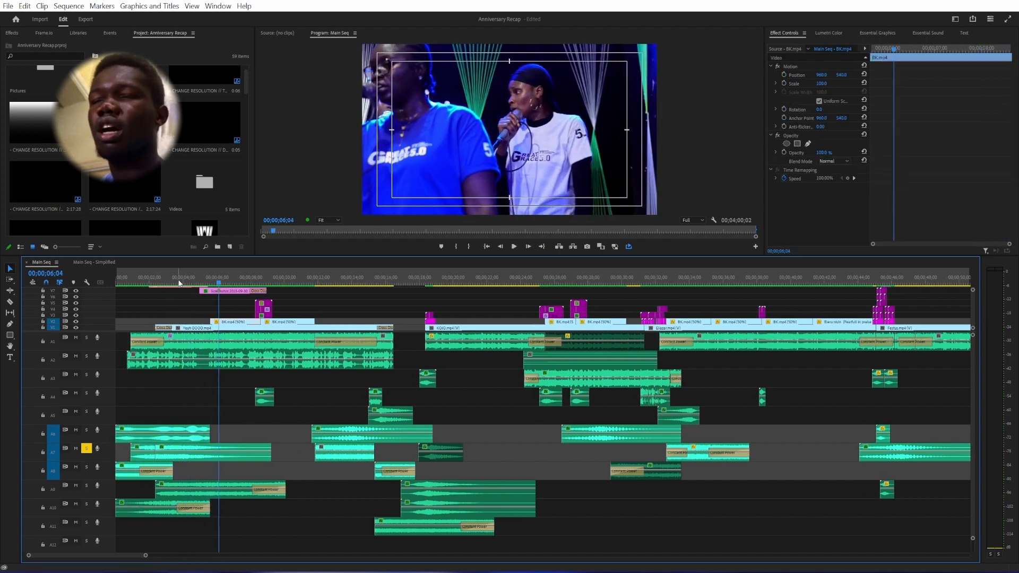
key(Home)
key(space)
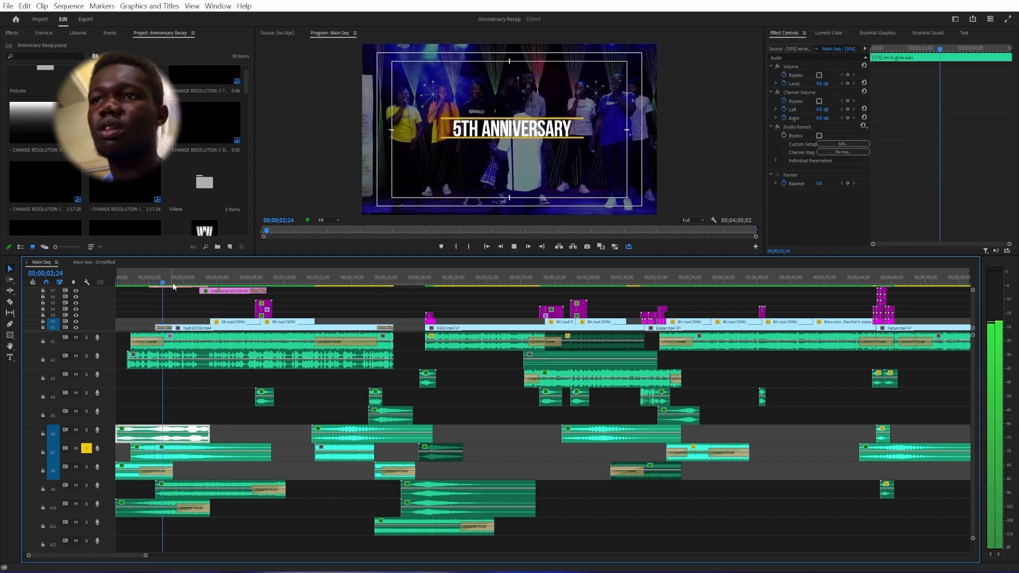
- Add track A8 to the solo with A7, play the opening to 00;00;01;18, and return the playhead to the start
click(85, 471)
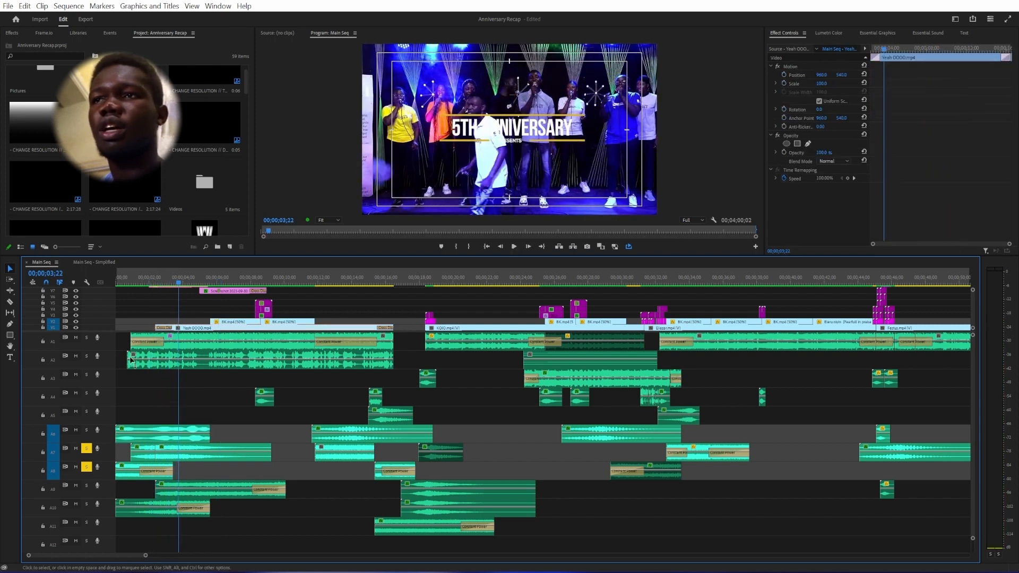
click(149, 433)
key(Home)
key(space)
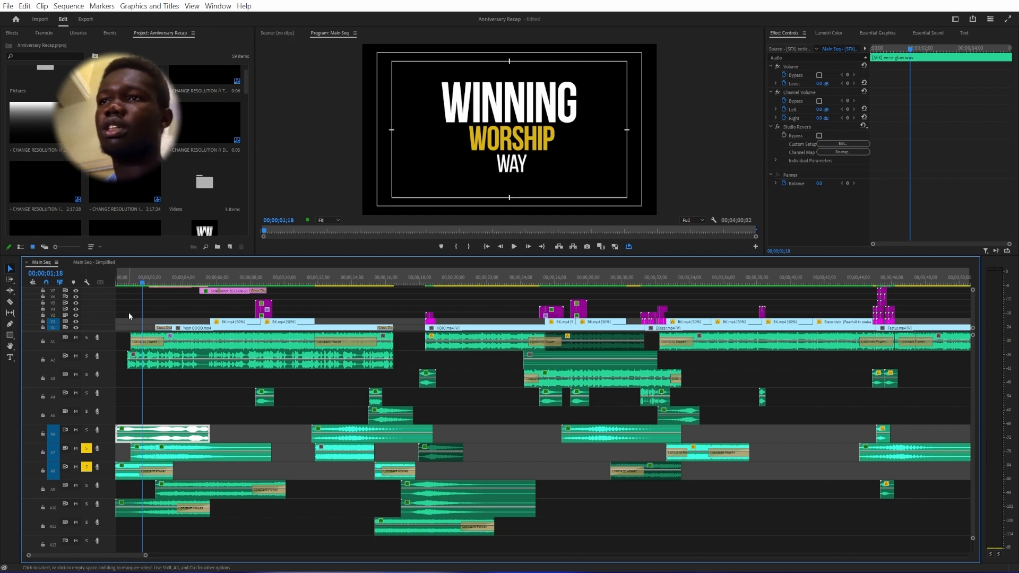
drag(142, 282, 118, 353)
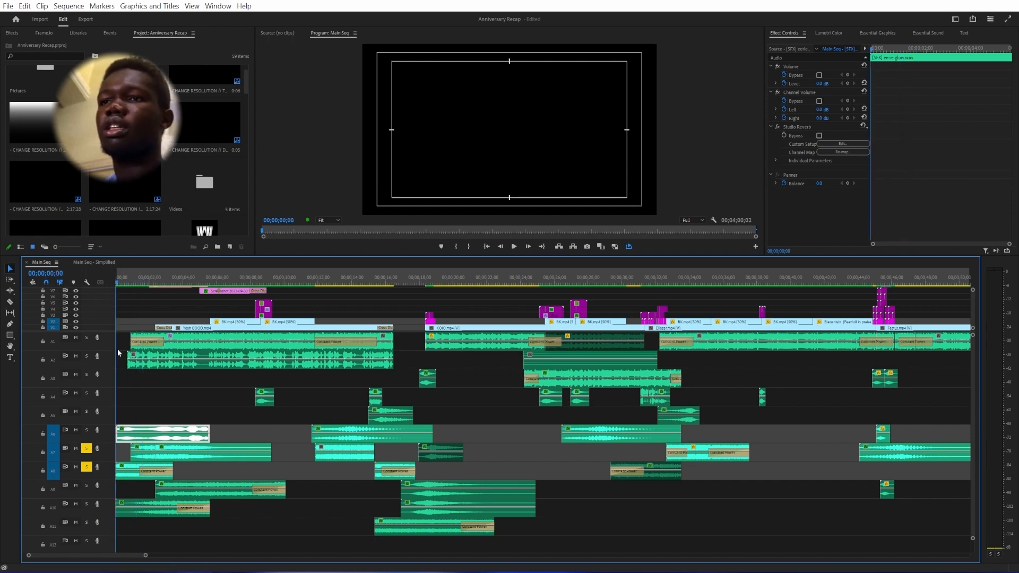
- Add track A9 to the solo with A7 and A8, and play the opening from 00;00;02;17 past 00;00;06;20
click(85, 487)
click(159, 284)
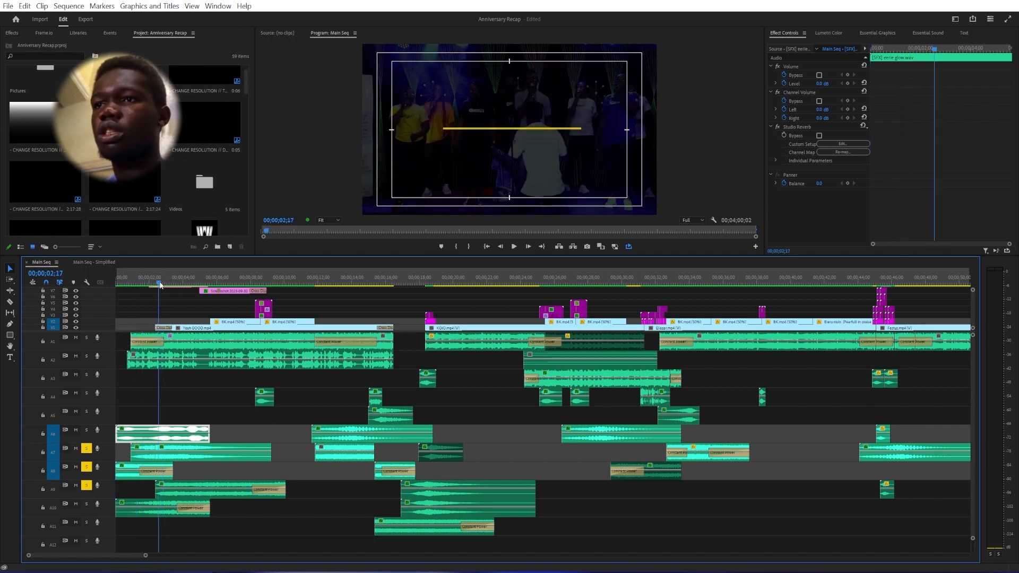
key(space)
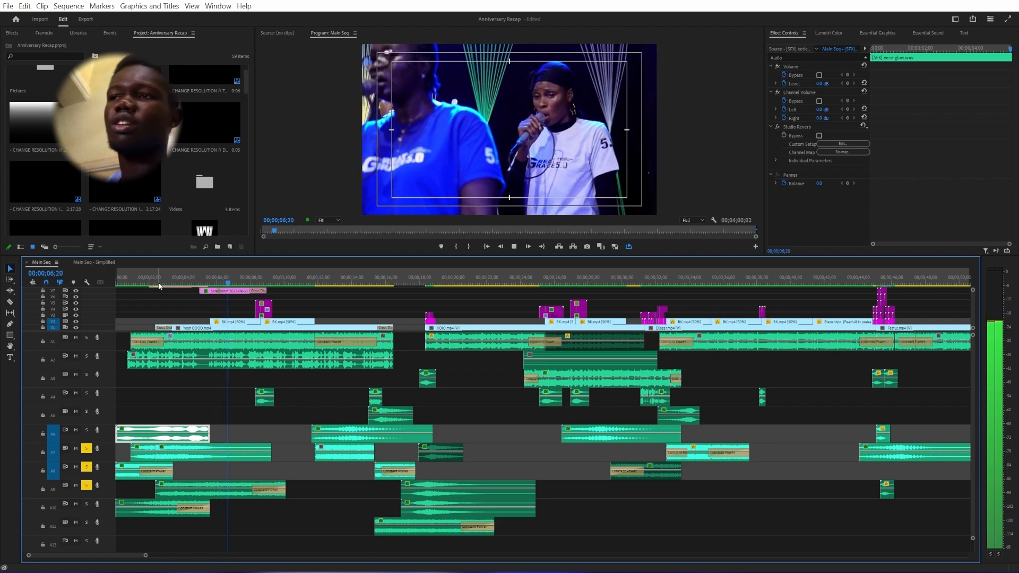
key(space)
- Play the opening from the start with A10 soloed alongside A7 and A8 and A9 removed, stopping at 00;00;04;17 and clearing the solos
key(Home)
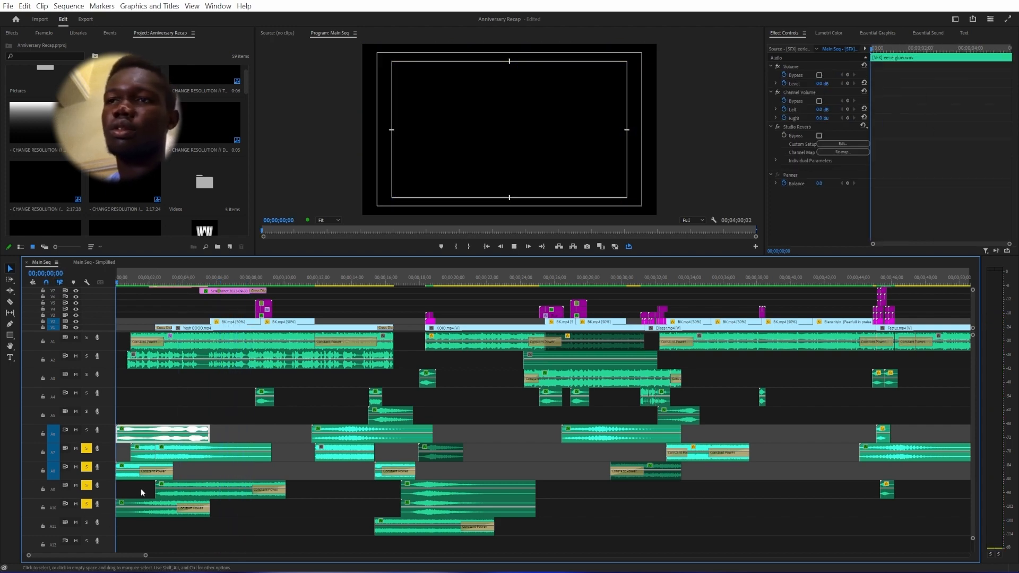
key(space)
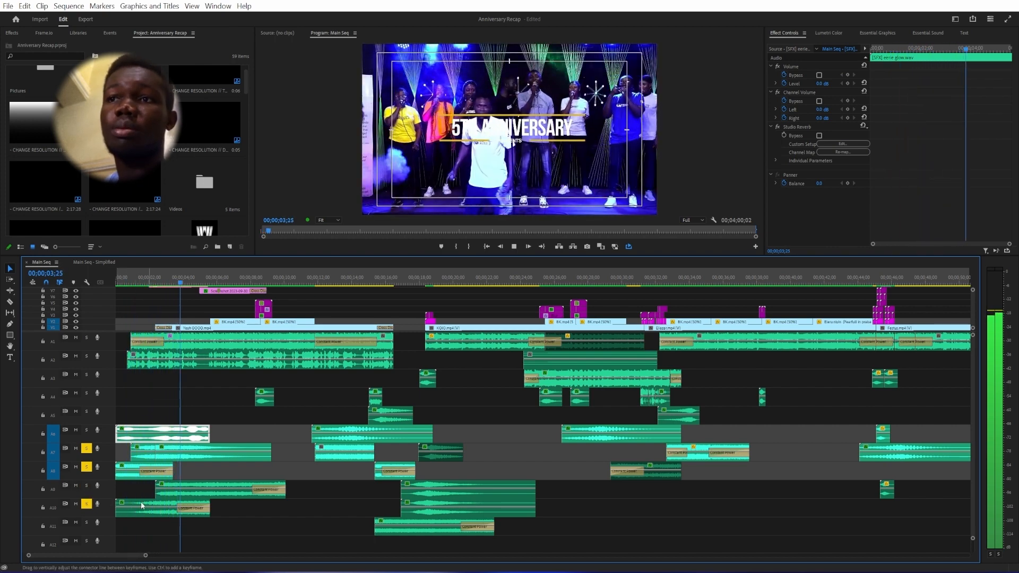
key(space)
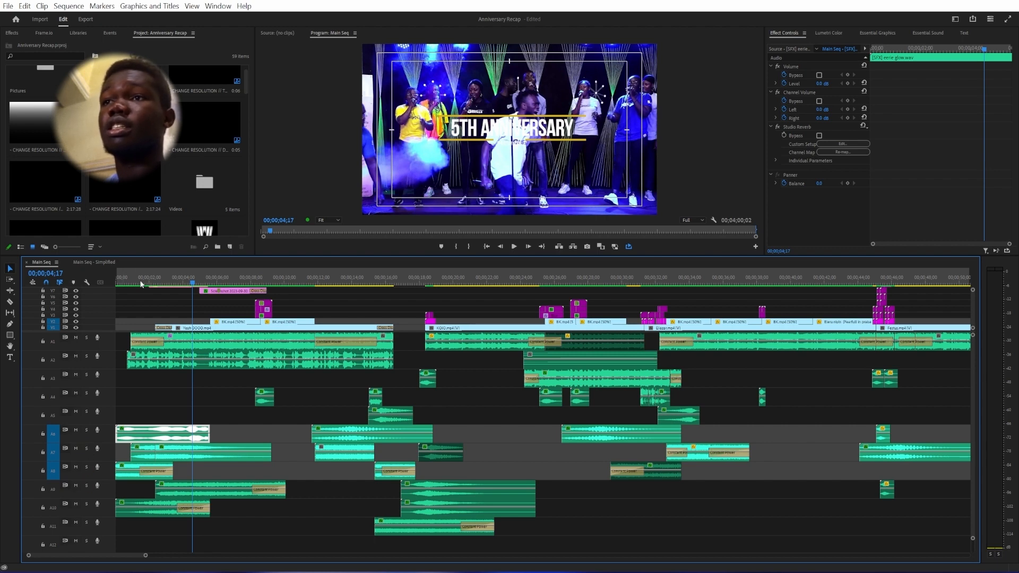
- Play the full mix from 00;00;04;17 past 00;00;13;04 and select the first Yeah OOOO.mp4 audio clip on track A1
key(space)
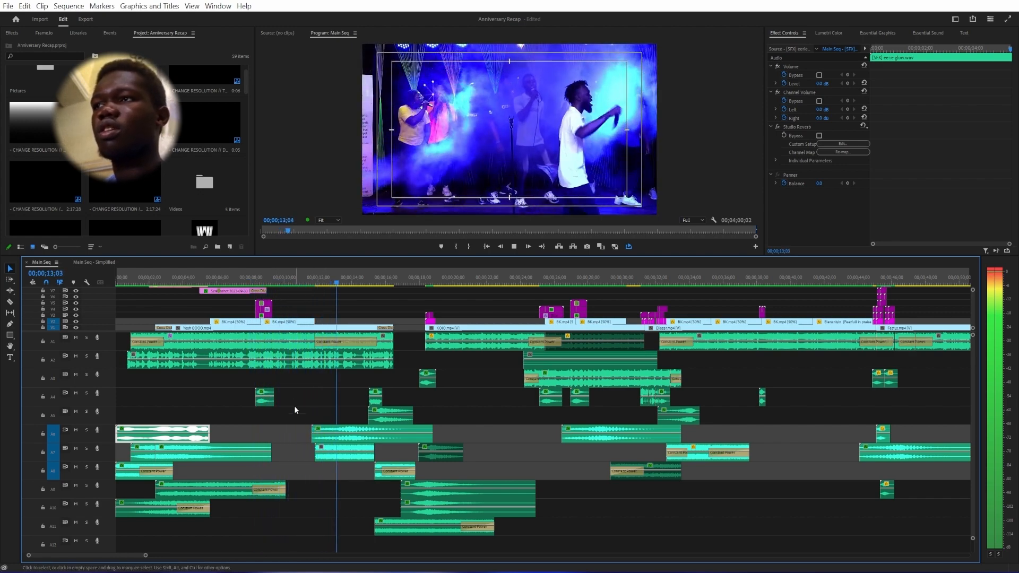
click(317, 388)
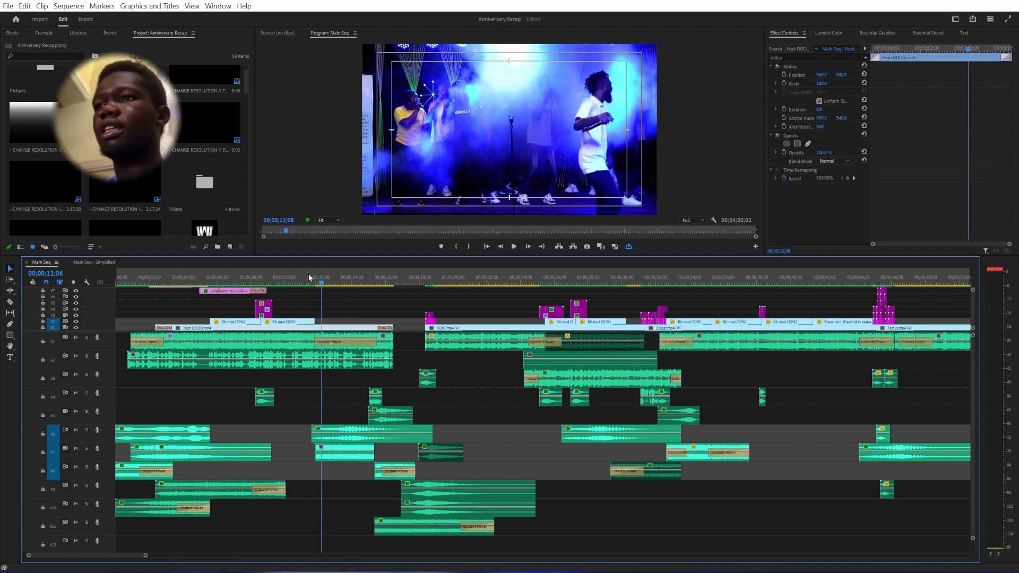
click(292, 278)
click(281, 337)
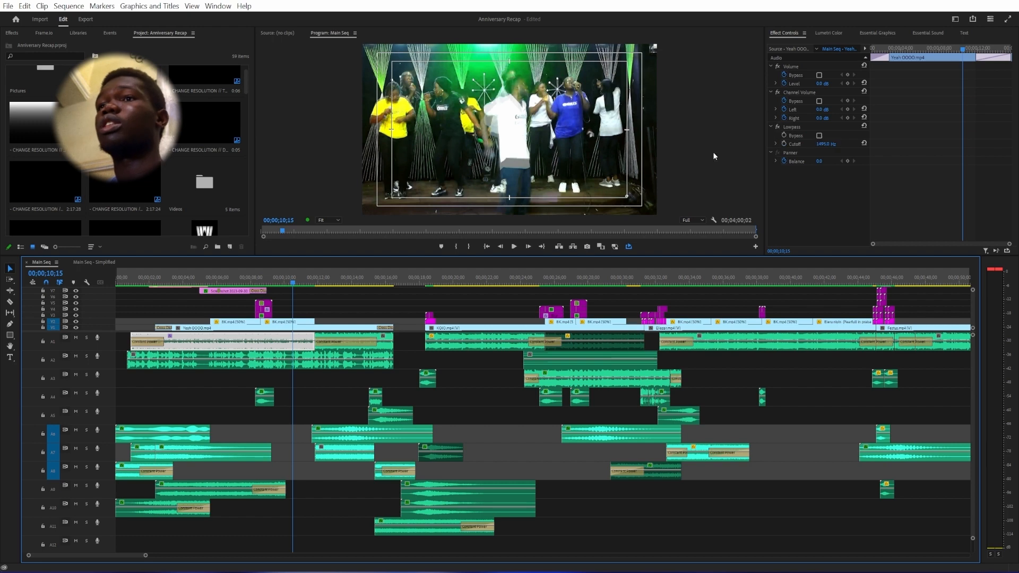
- Solo track A1, disable the Lowpass effect on its first clip, and play the opening to 00;00;08;08 without the filter
drag(289, 278, 231, 278)
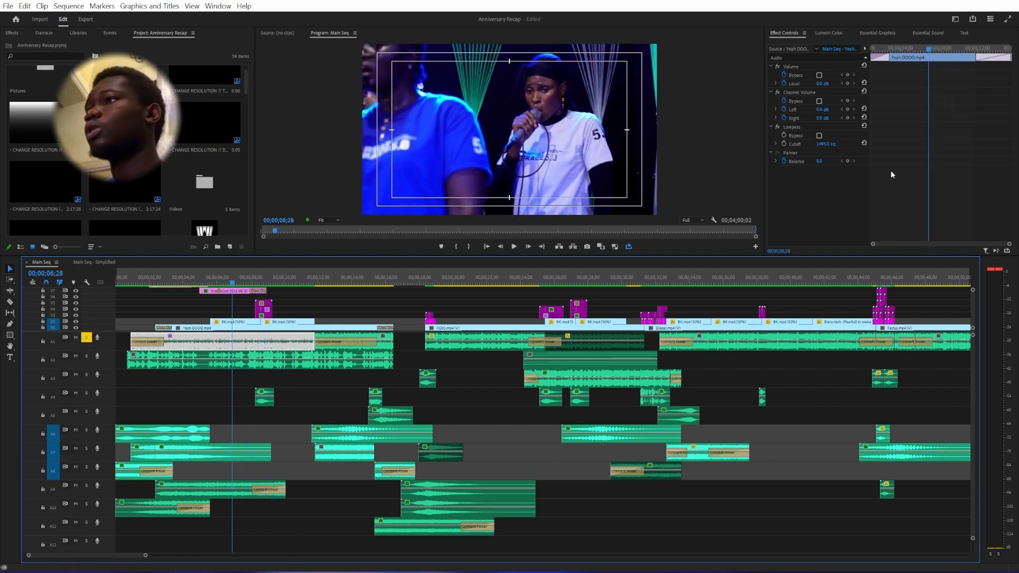
click(777, 128)
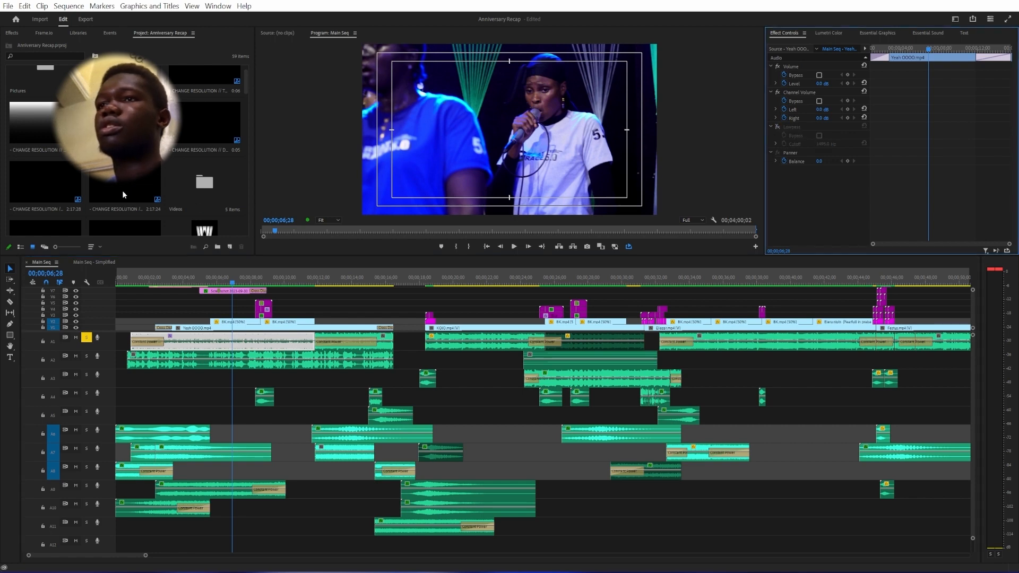
click(119, 282)
key(space)
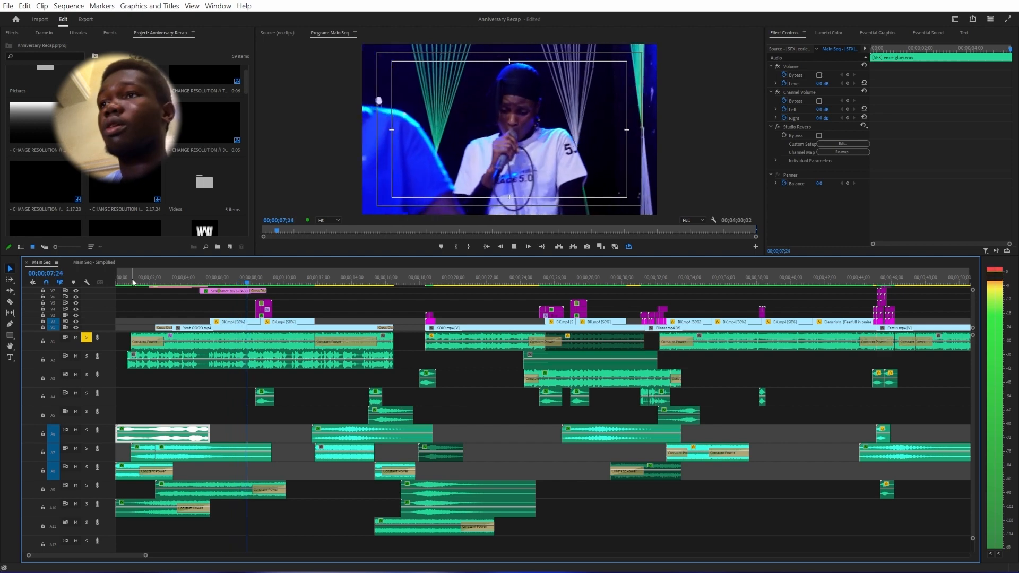
key(space)
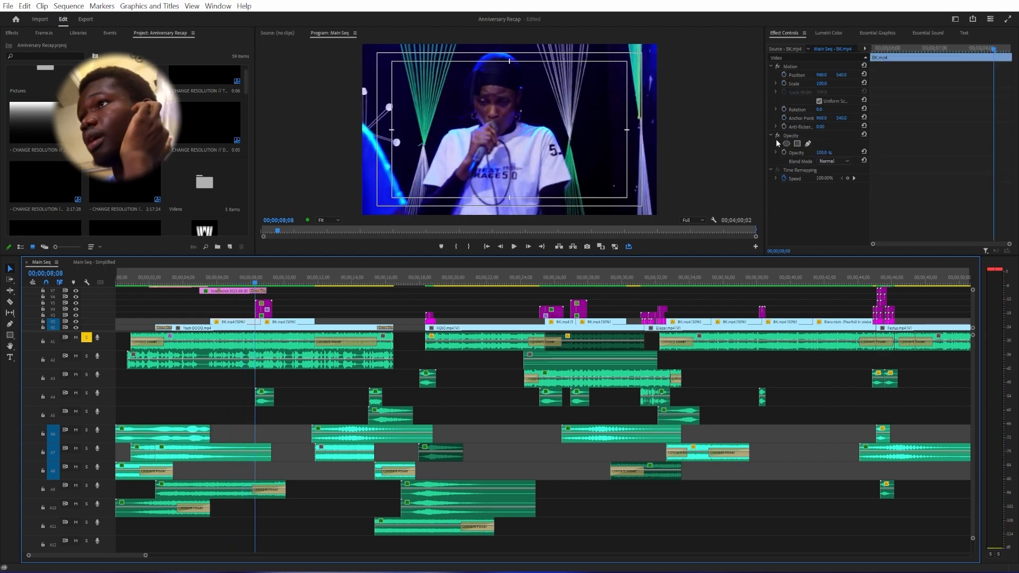
- Select the first Yeah OOOO.mp4 audio clip on track A1 and turn its Lowpass effect back on
click(264, 335)
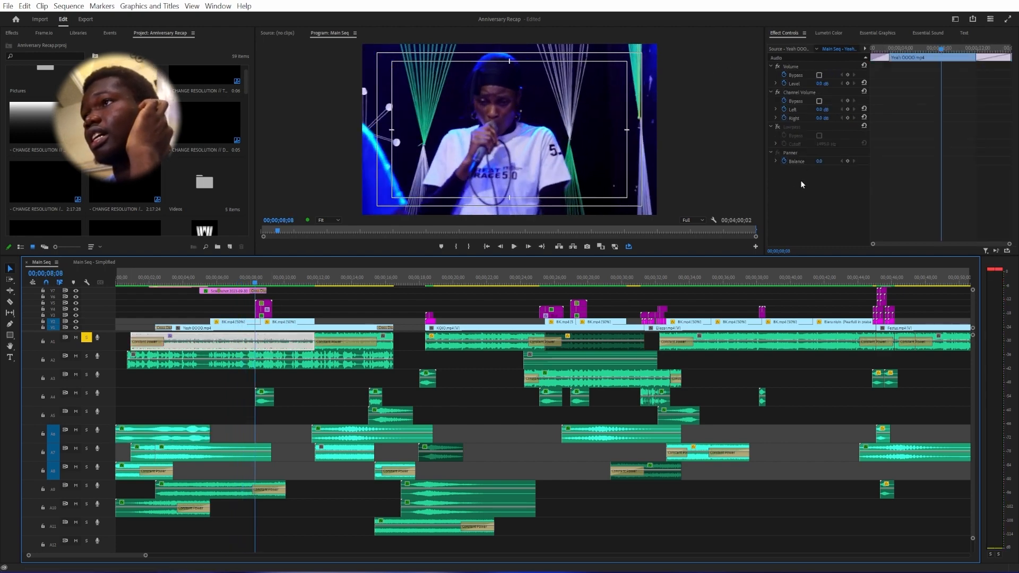
click(781, 125)
click(777, 126)
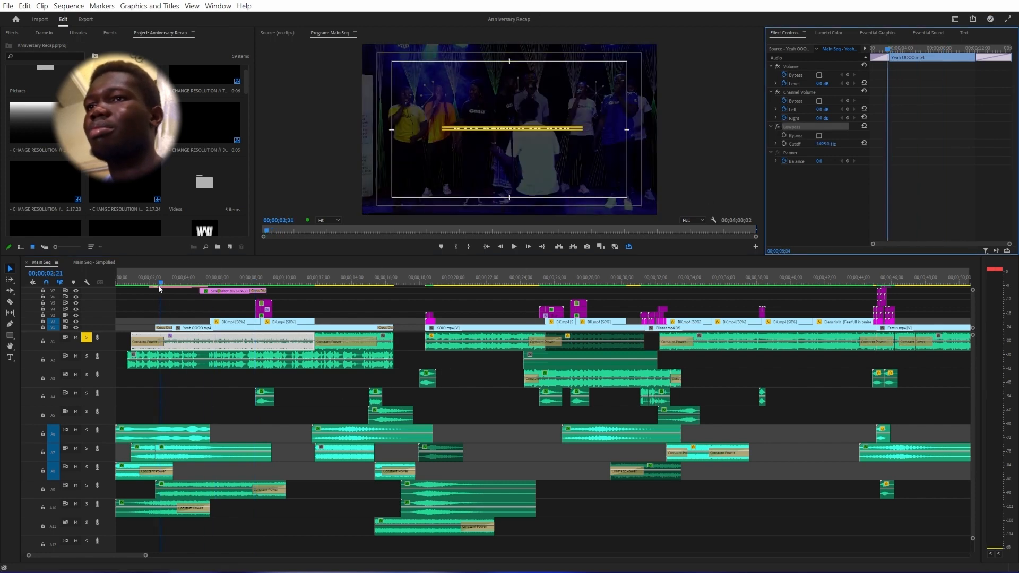
- Play soloed track A1 with the Lowpass effect on through to 00;00;16;02, selecting the second Yeah OOOO.mp4 audio clip to view its effects
click(145, 284)
key(space)
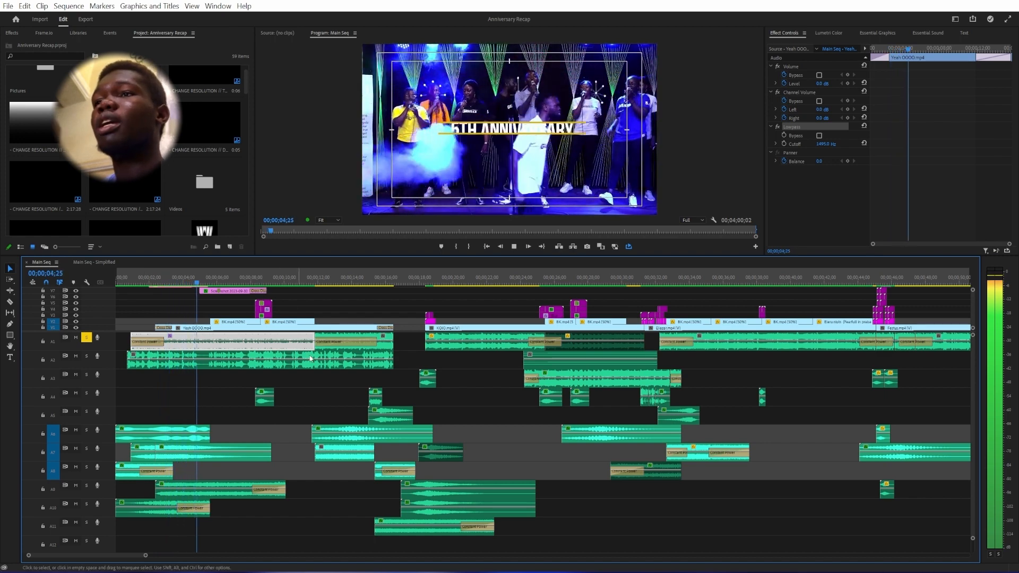
click(387, 348)
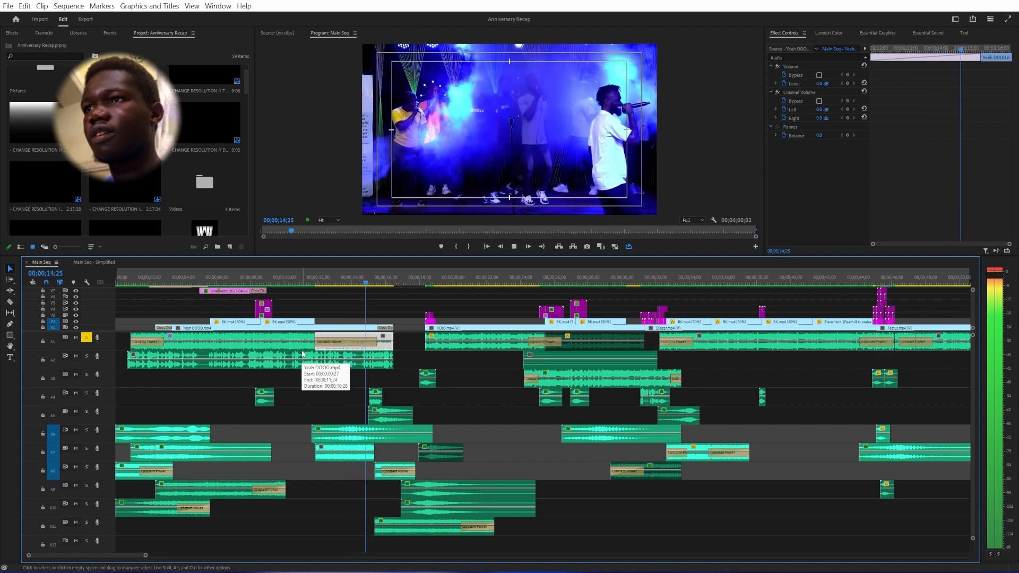
key(space)
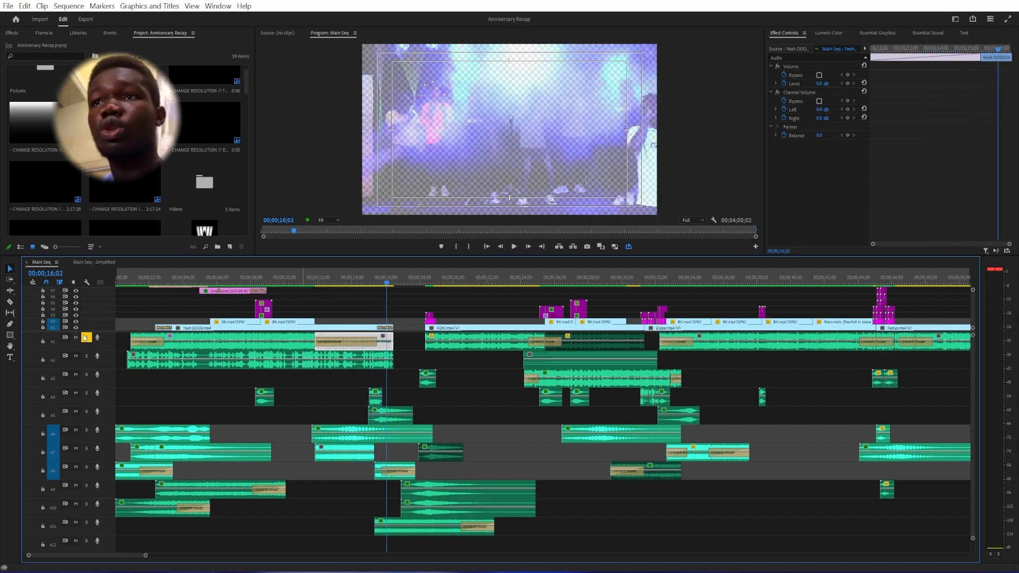
- Clear the solo on track A1, play the full mix from the start past 00;00;18;07, and move the playhead to 00;00;14;12
key(Home)
key(space)
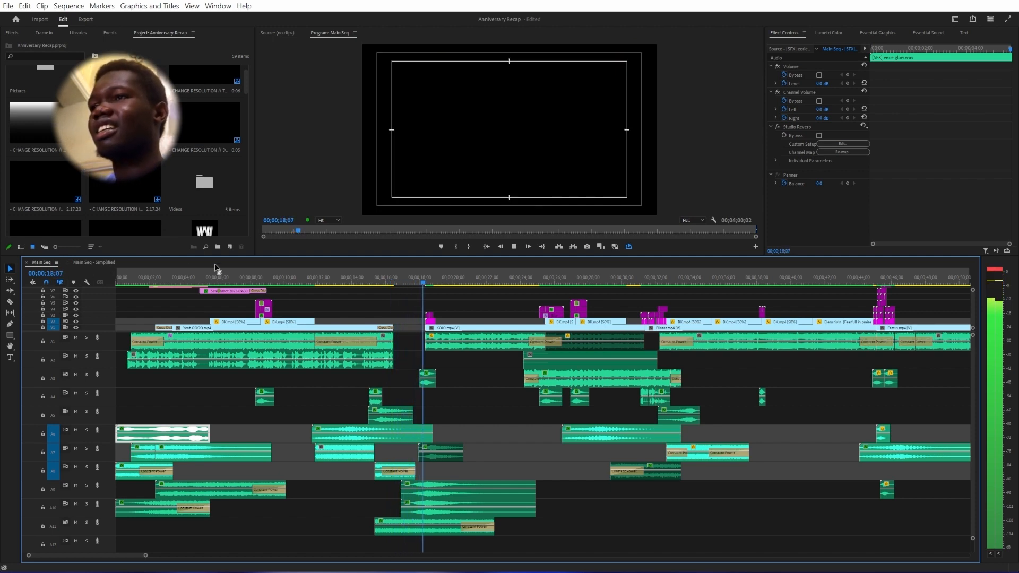
click(359, 282)
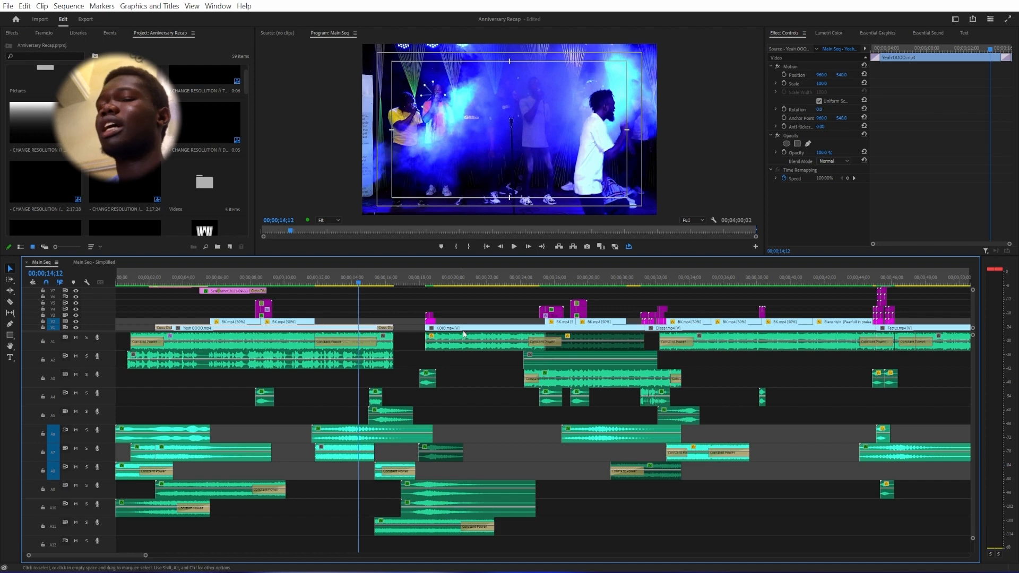
- Look over the later audio layers of the sequence, and play the full mix from 00;00;12;24 to 00;00;28;29
scroll(509, 335, right, 10)
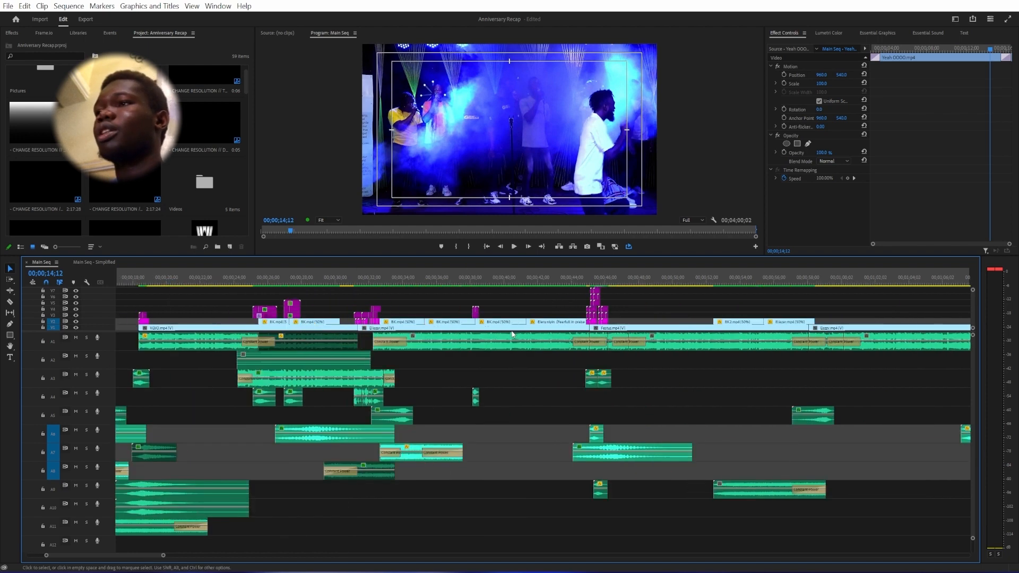
scroll(514, 334, left, 3)
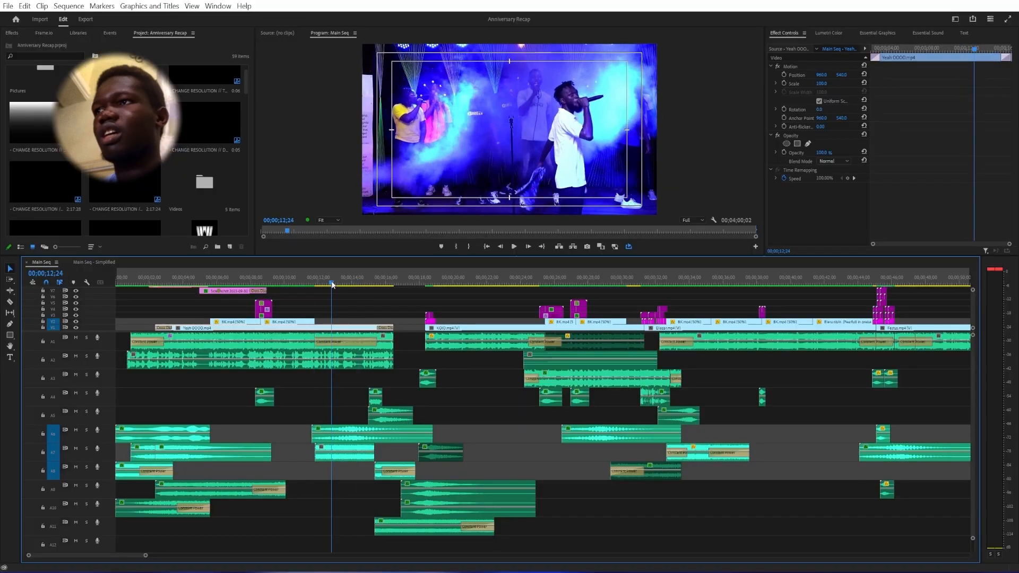
key(space)
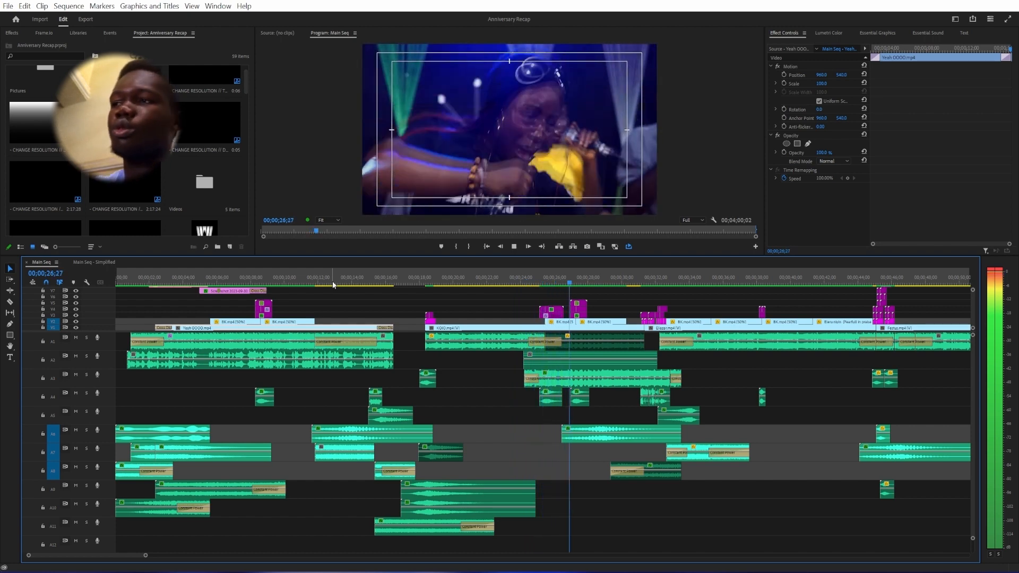
key(space)
- Inspect the effects of the long audio clip on track A3 and the A2 clip above it, with the playhead at 00;00;25;13
click(590, 386)
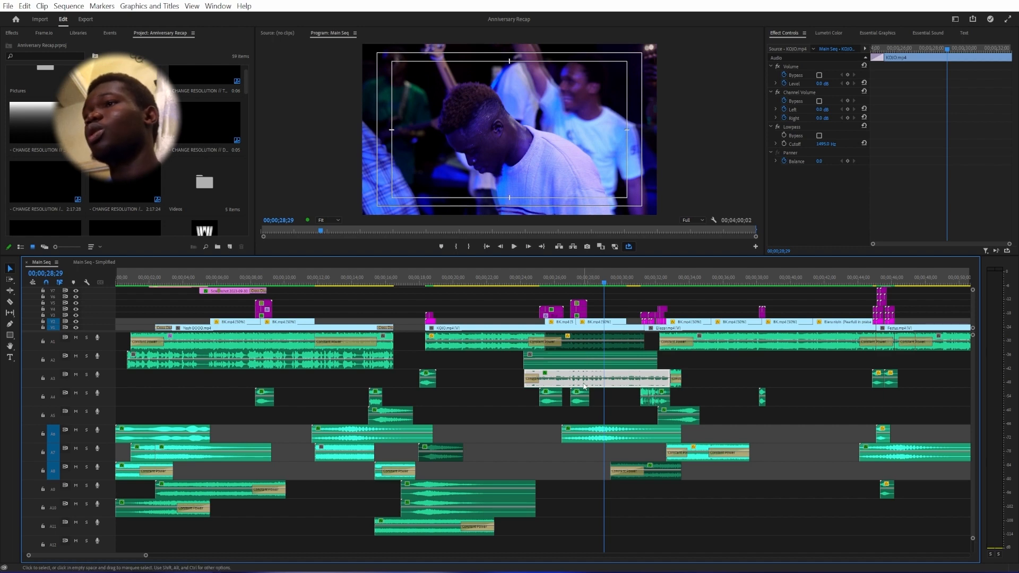
drag(600, 281, 546, 284)
click(556, 360)
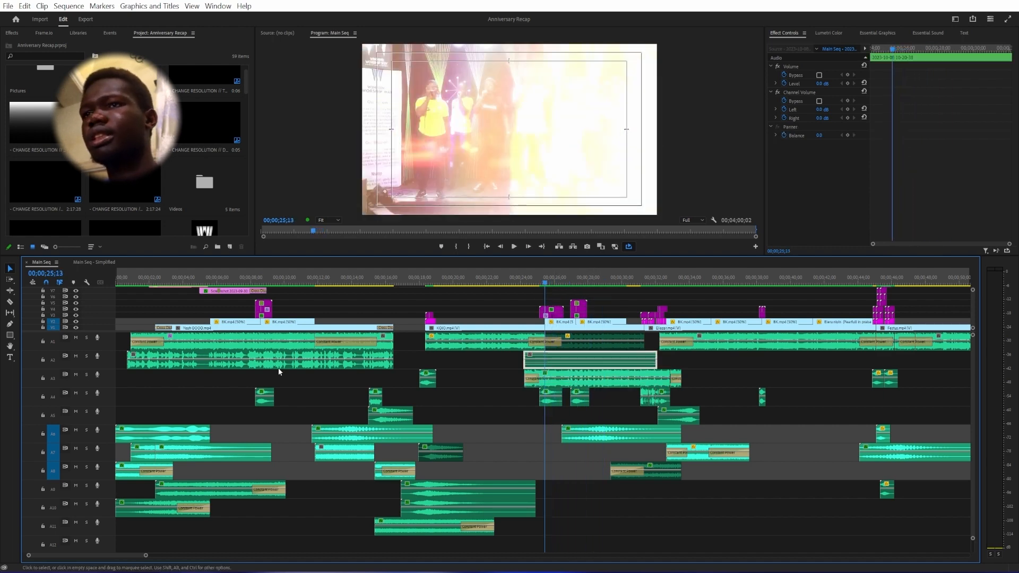
- Solo track A3, play its long clip from 00;00;24;15 to 00;00;28;08, and clear the solo
click(87, 356)
key(space)
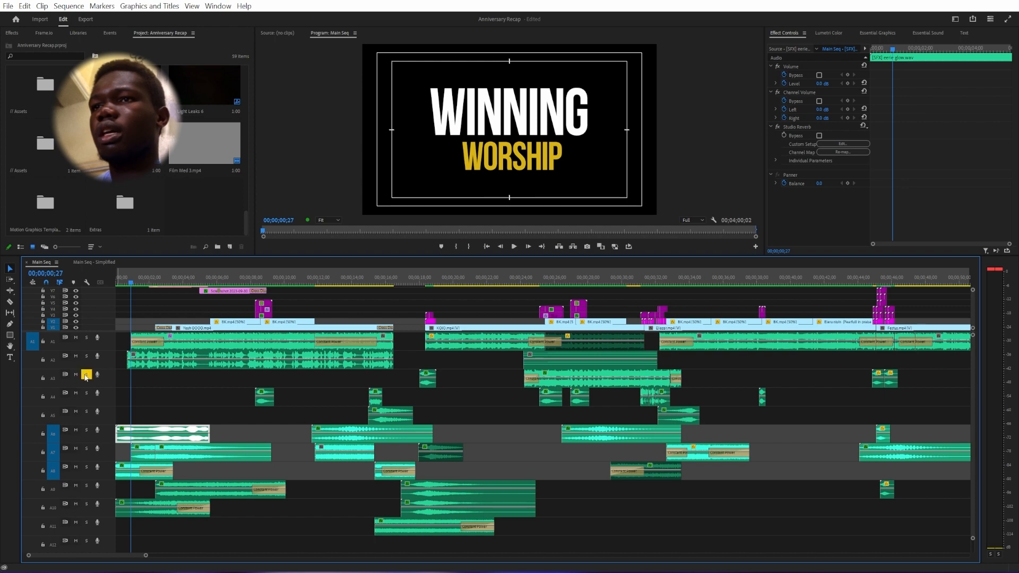
key(space)
click(528, 280)
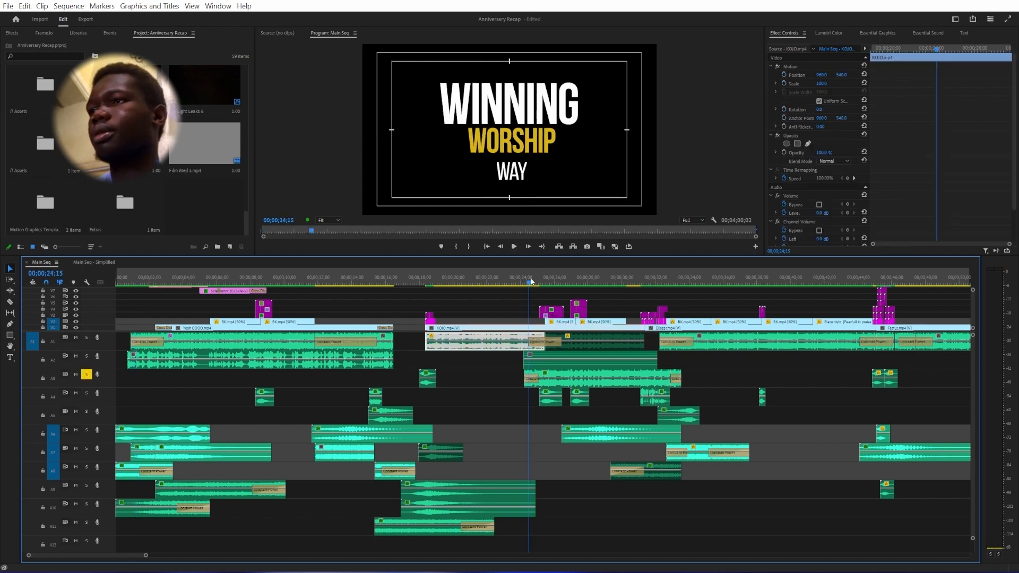
key(space)
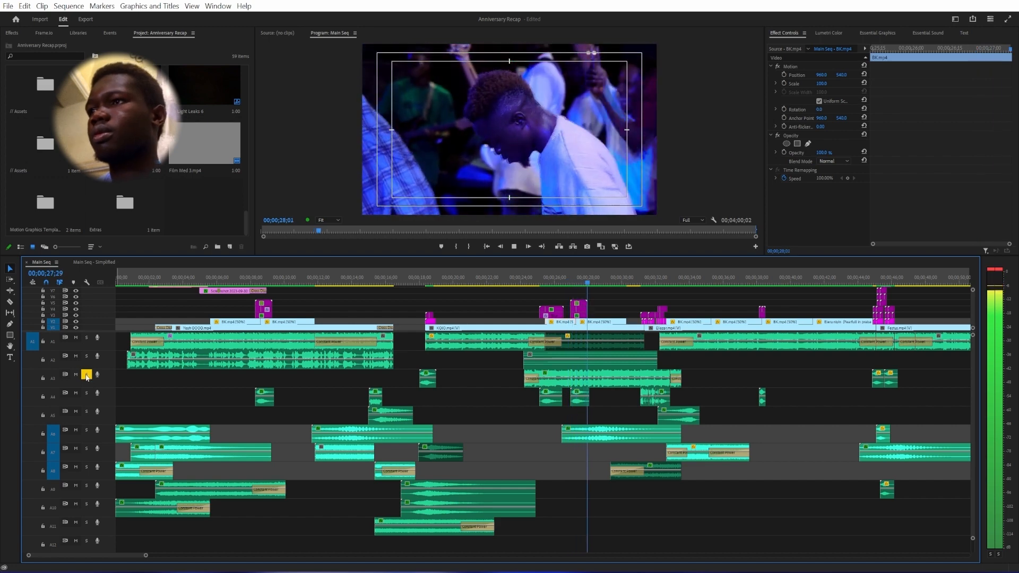
key(space)
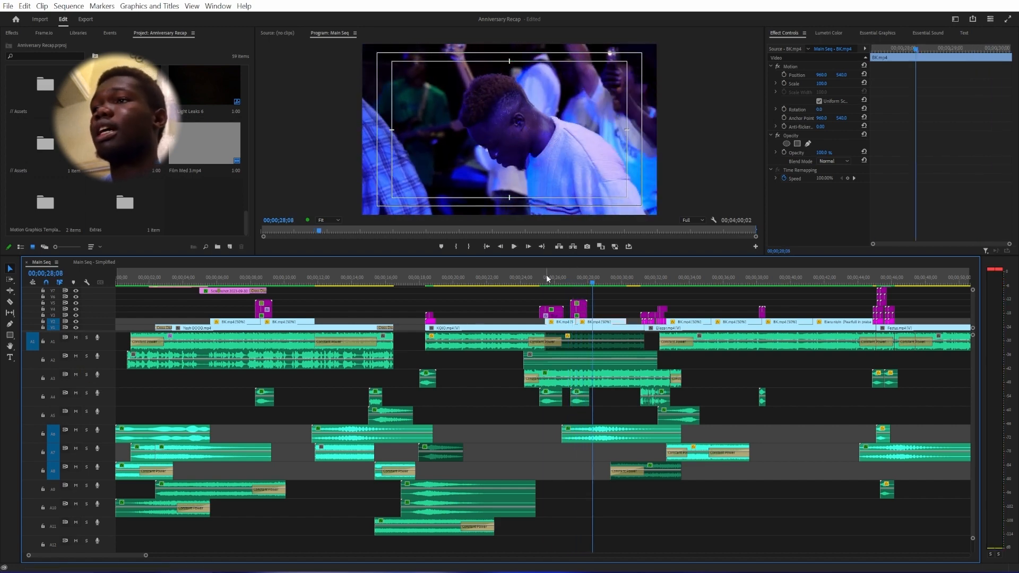
- Replay the unsoloed mix from 00;00;24;23 through the light-leak transitions, and return the playhead to 00;00;27;08
click(533, 277)
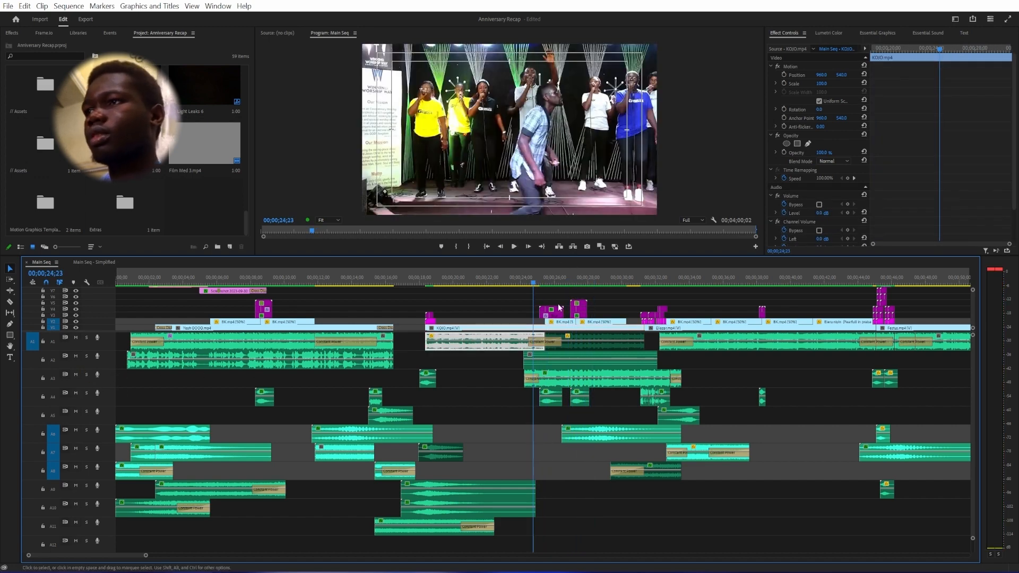
key(space)
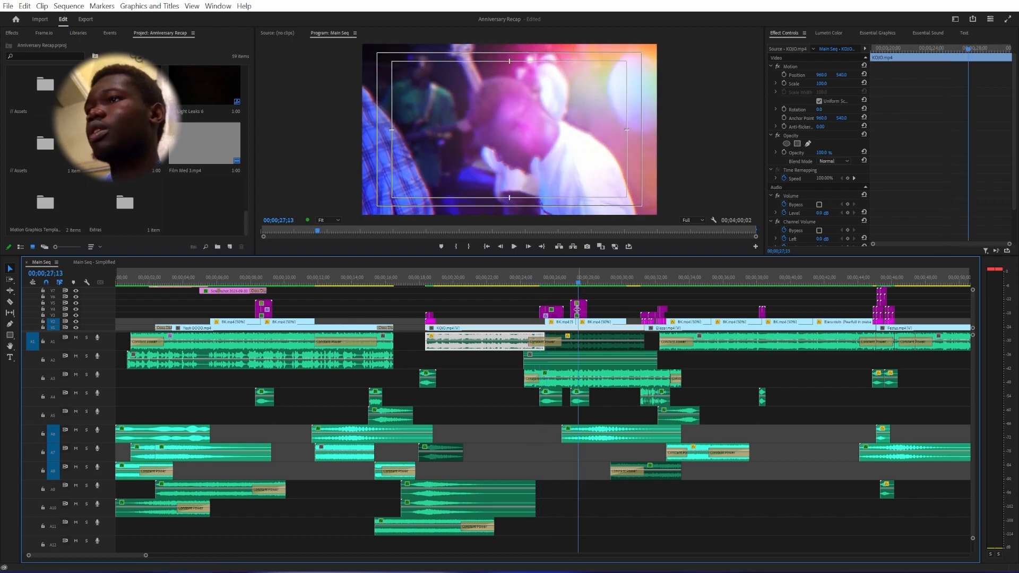
drag(536, 424, 689, 399)
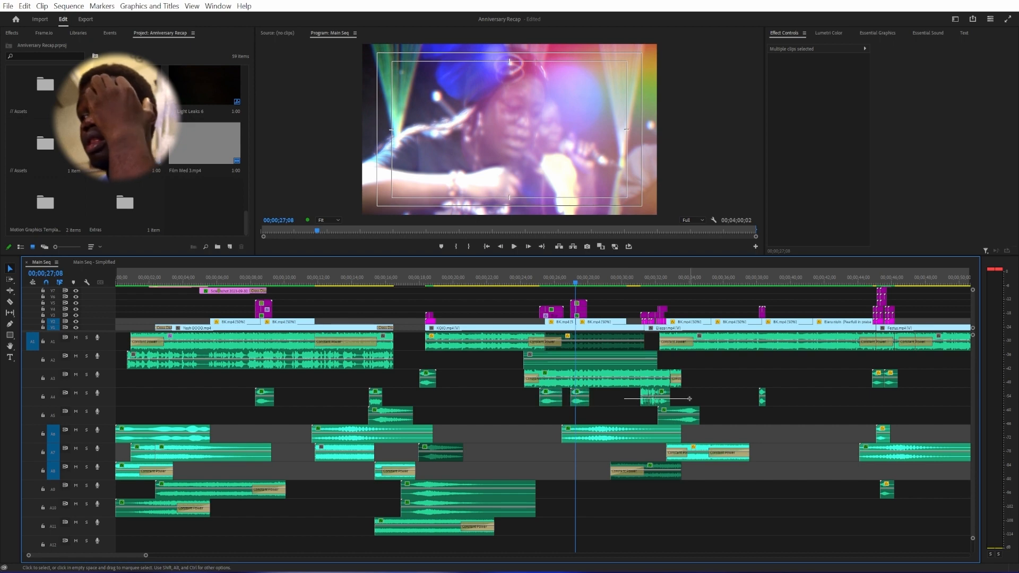
- Select the whoosh sound effect on track A6 beneath the second transition, solo that track, and play it past 00;00;30;26
click(597, 435)
click(86, 430)
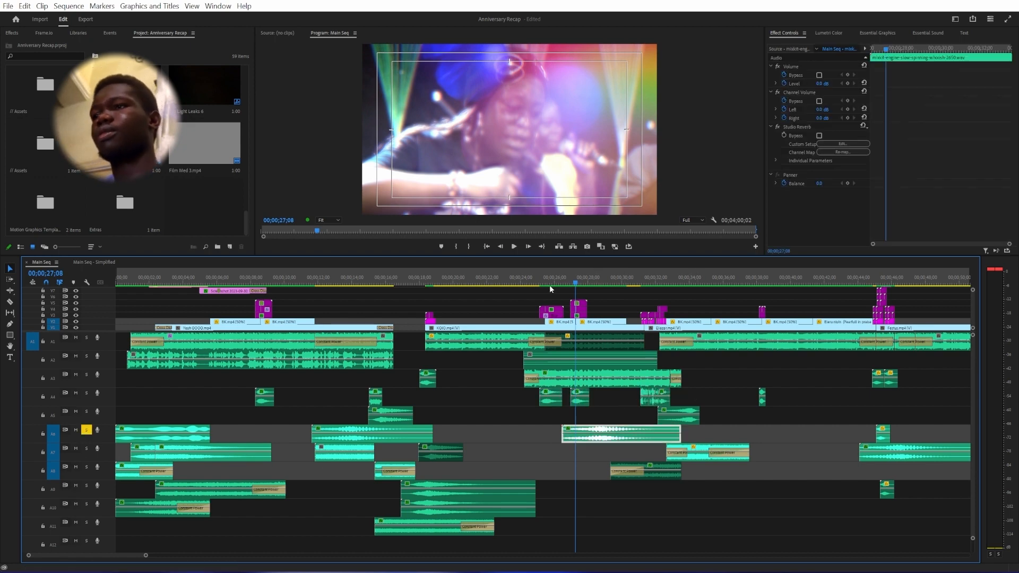
key(space)
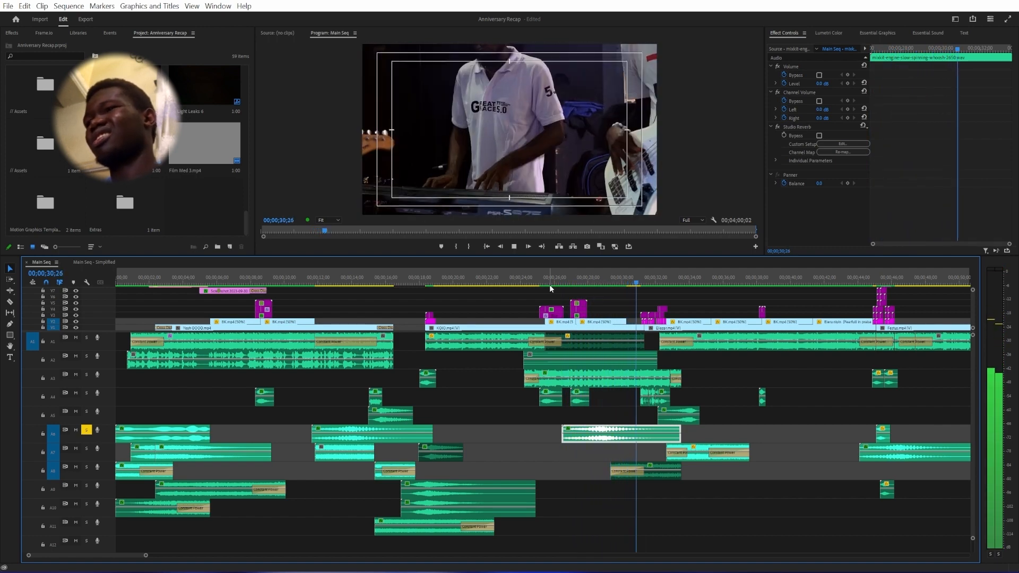
- Play with tracks A6 and A7 both soloed past 00;00;36;03, and move the playhead back to 00;00;32;12
key(space)
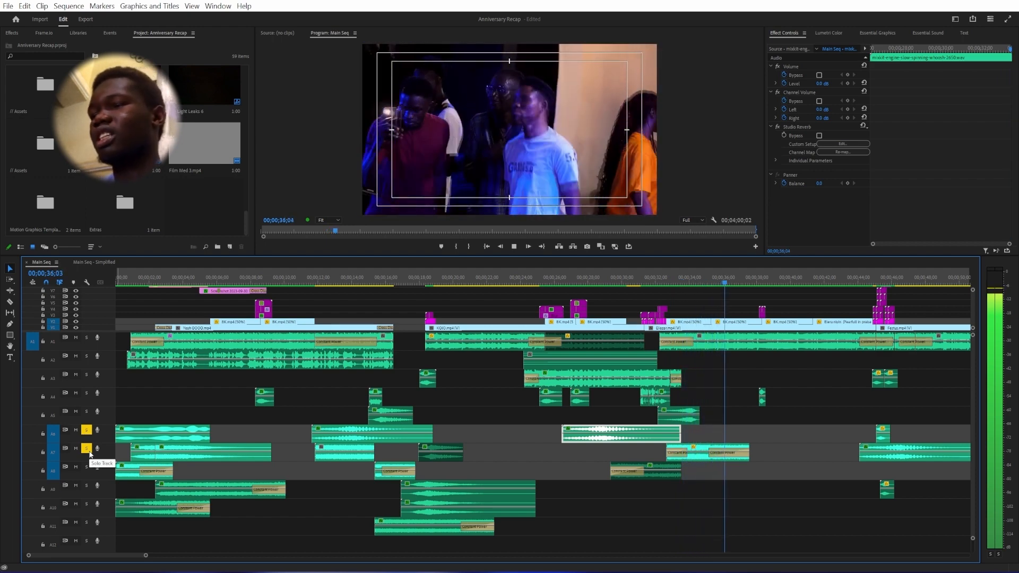
click(671, 359)
click(658, 277)
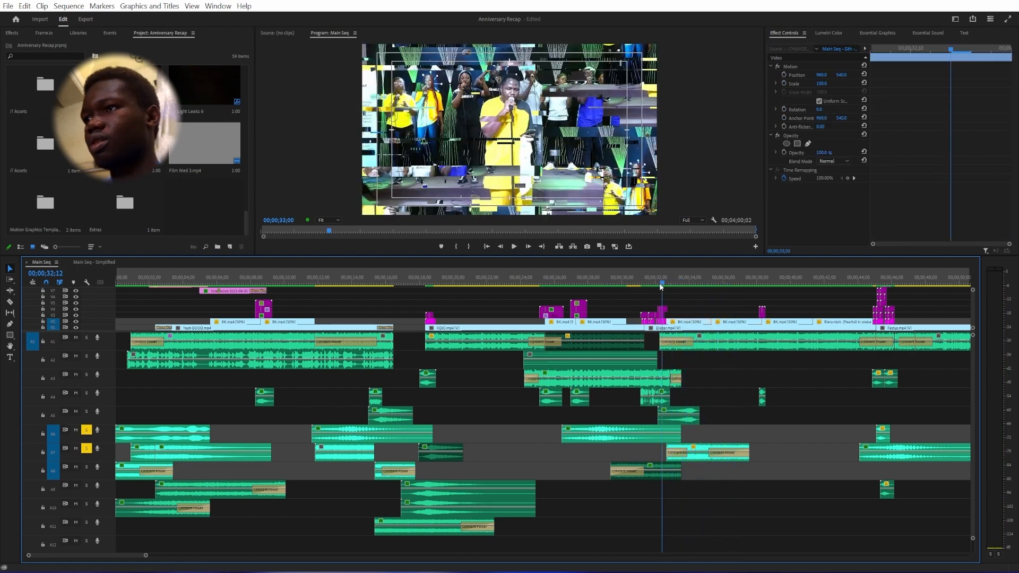
- Solo track A5 together with A6 and A7 and play from 00;00;32;12 to 00;00;34;17
click(87, 412)
key(space)
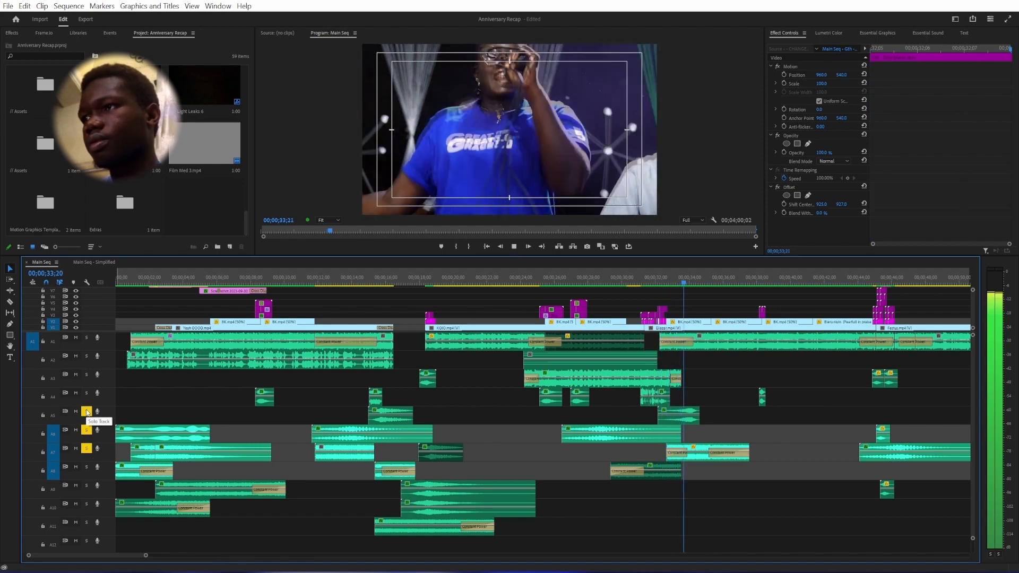
key(space)
click(87, 413)
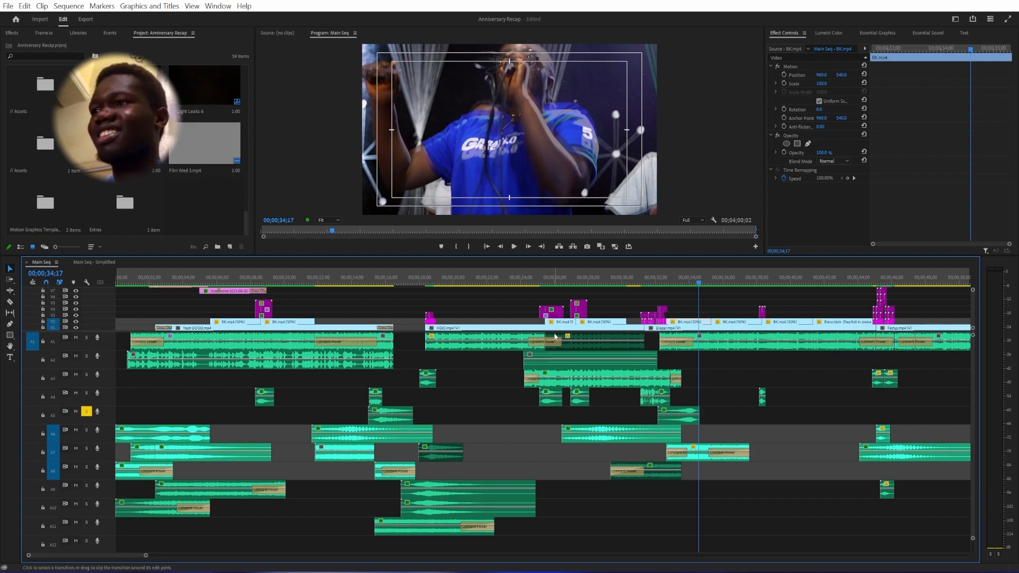
- Replay the transition with only track A5 soloed to 00;00;34;14, and clear the solo
click(656, 277)
key(space)
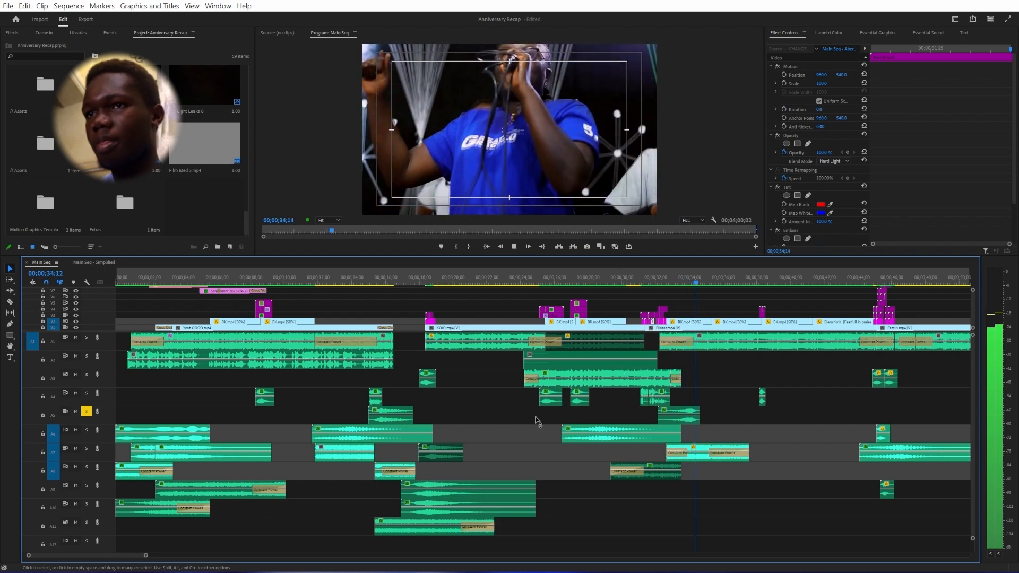
key(space)
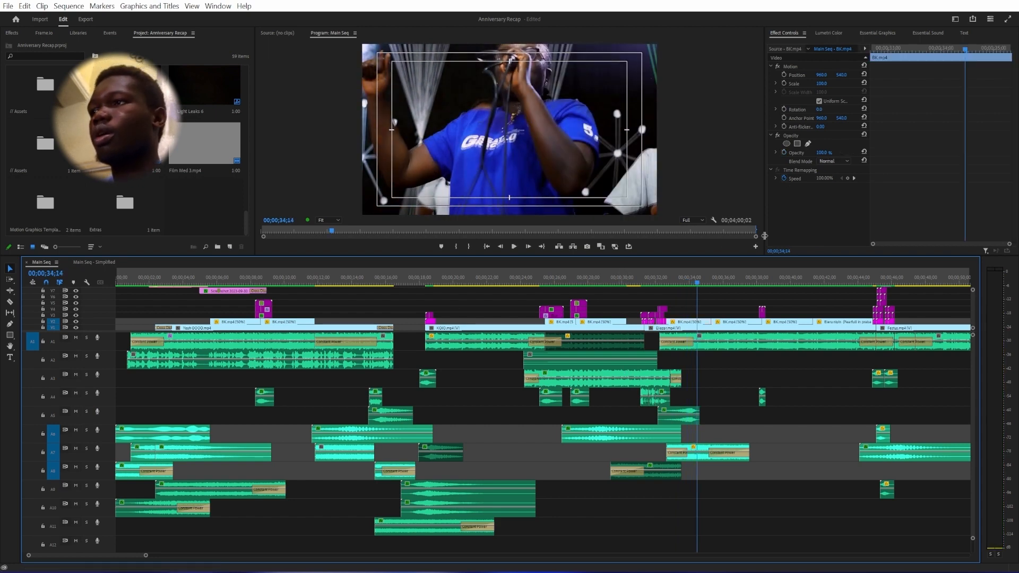
- Play the full unsoloed mix from 00;00;23;28 past 00;00;49;23, following the clips along the timeline
scroll(545, 285, right, 1)
drag(541, 285, 509, 287)
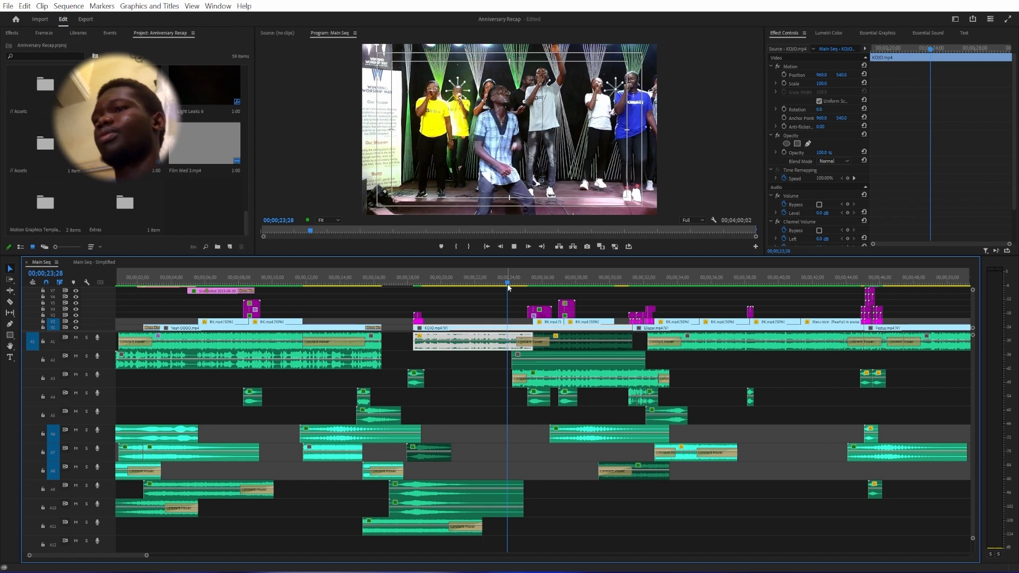
key(space)
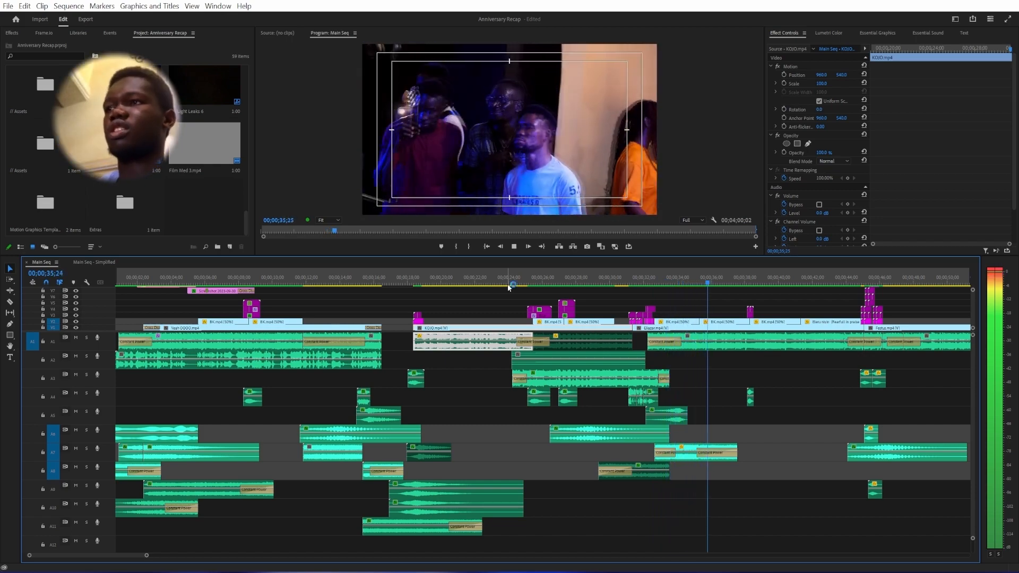
scroll(669, 348, right, 2)
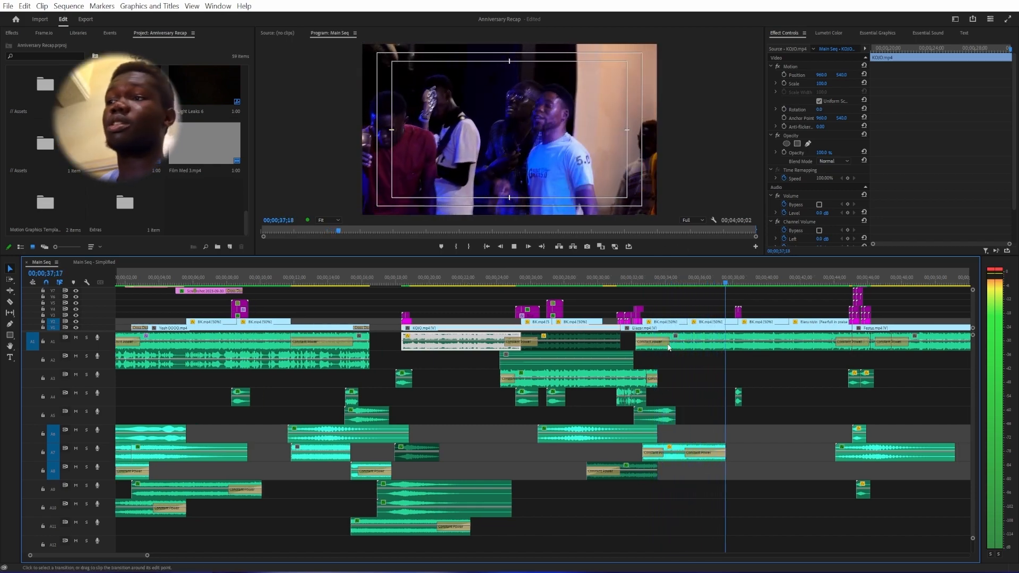
scroll(669, 348, right, 10)
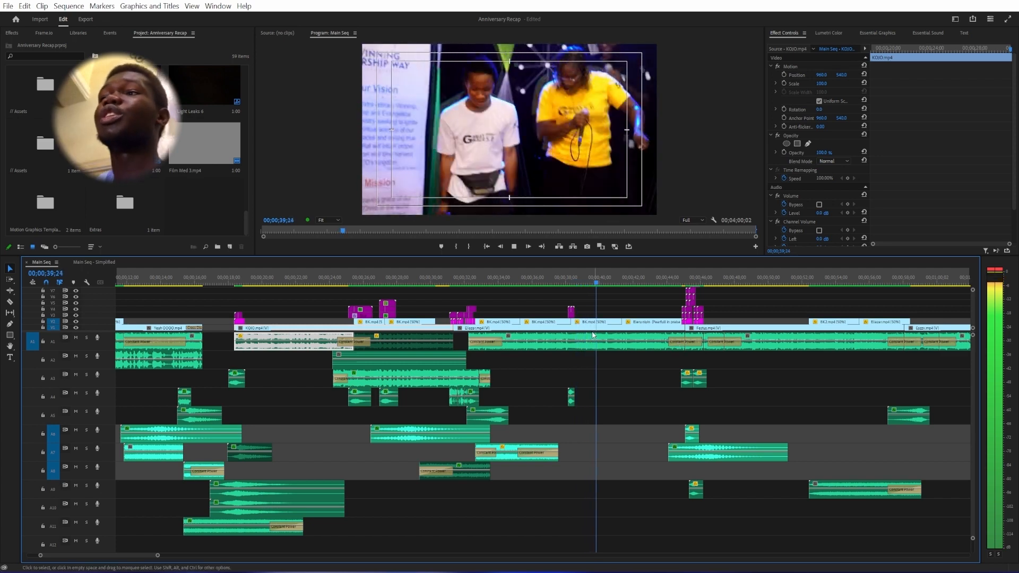
scroll(546, 300, right, 6)
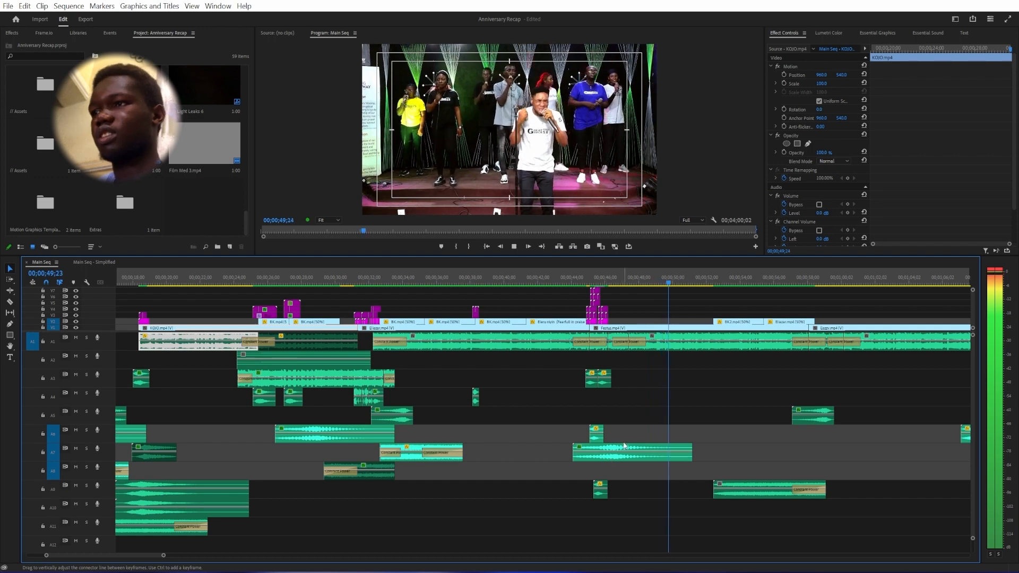
key(space)
- Compare the effects on the two Festus.mp4 audio clips after the transition on track A1, and replay the section past 00;00;53;09
click(624, 280)
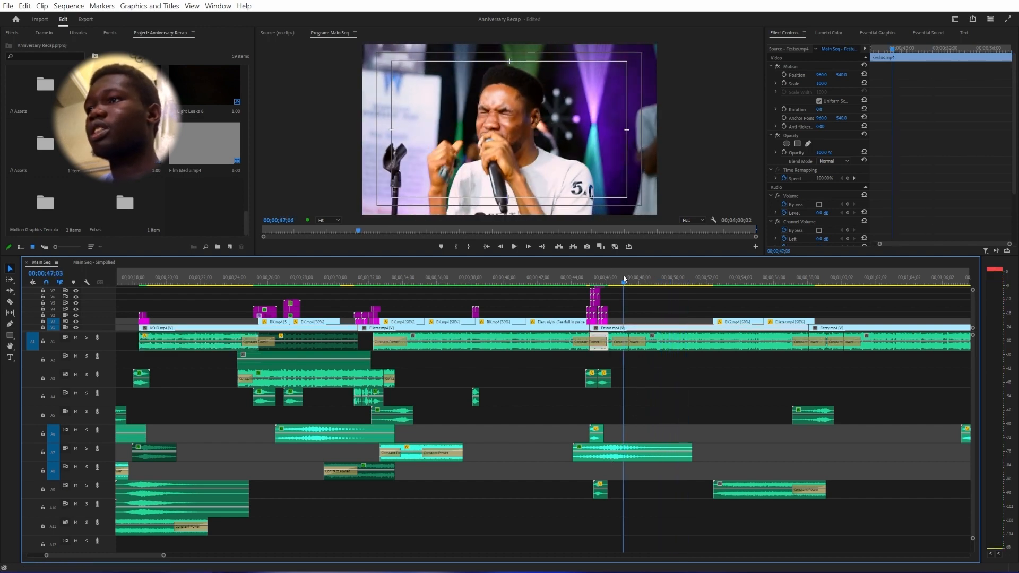
drag(624, 279, 621, 280)
click(620, 351)
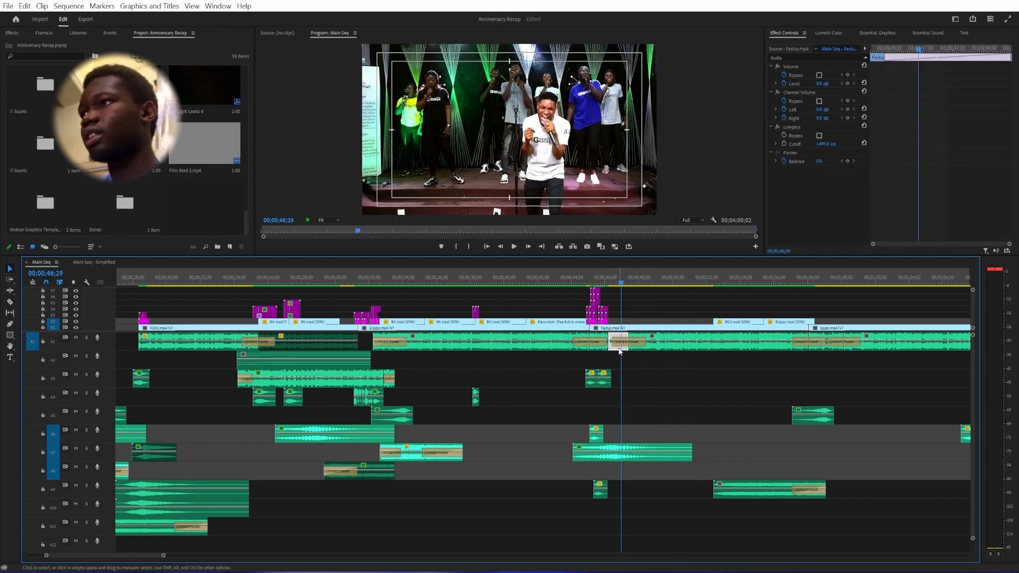
click(662, 349)
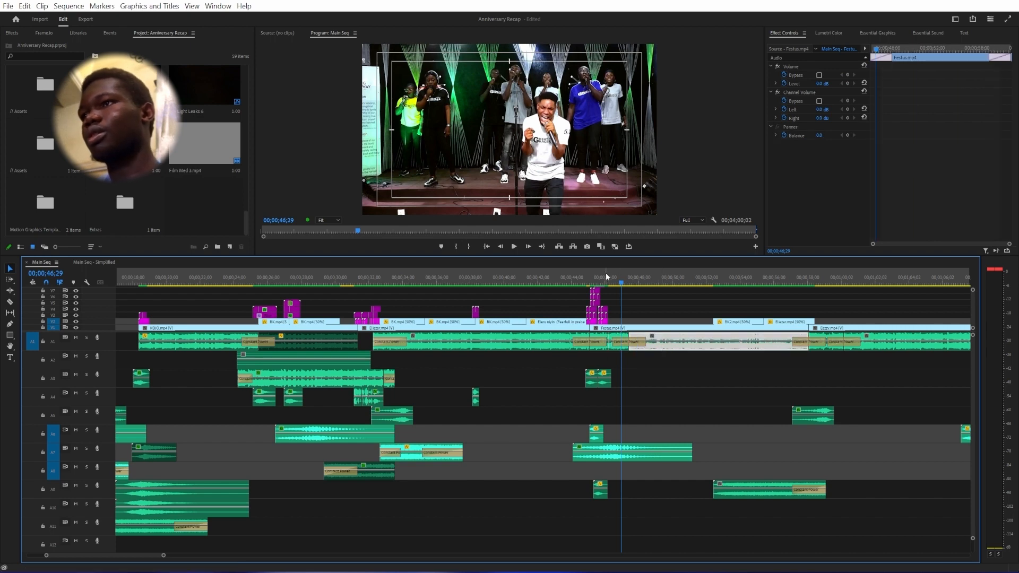
drag(602, 275, 567, 284)
key(space)
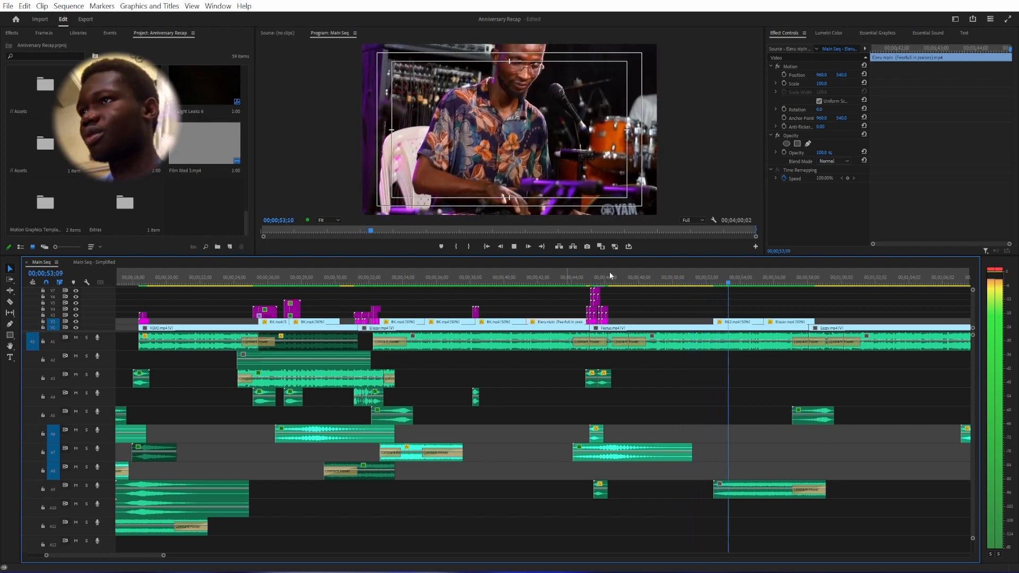
key(shift+3)
scroll(705, 330, down, 1)
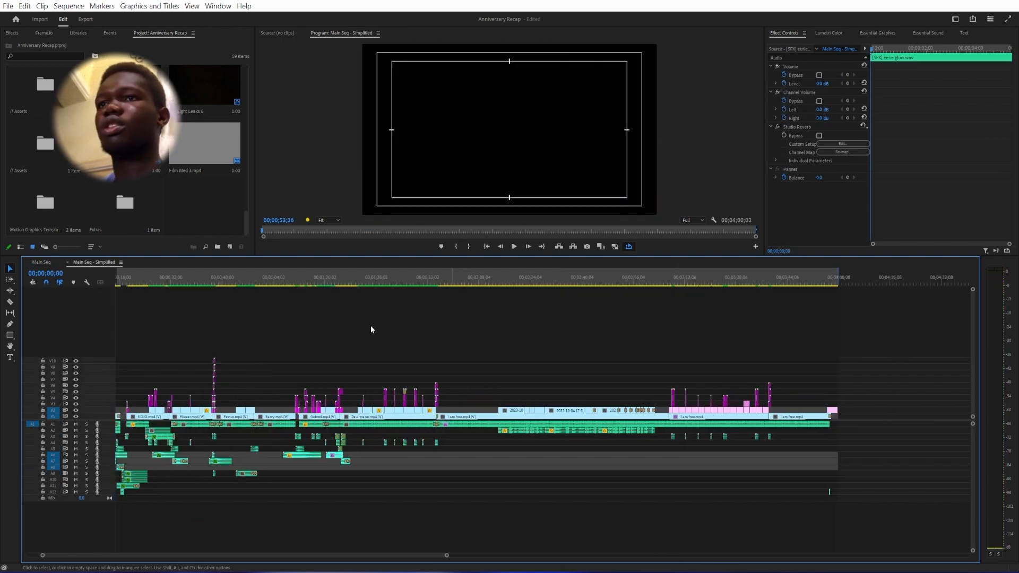
click(41, 262)
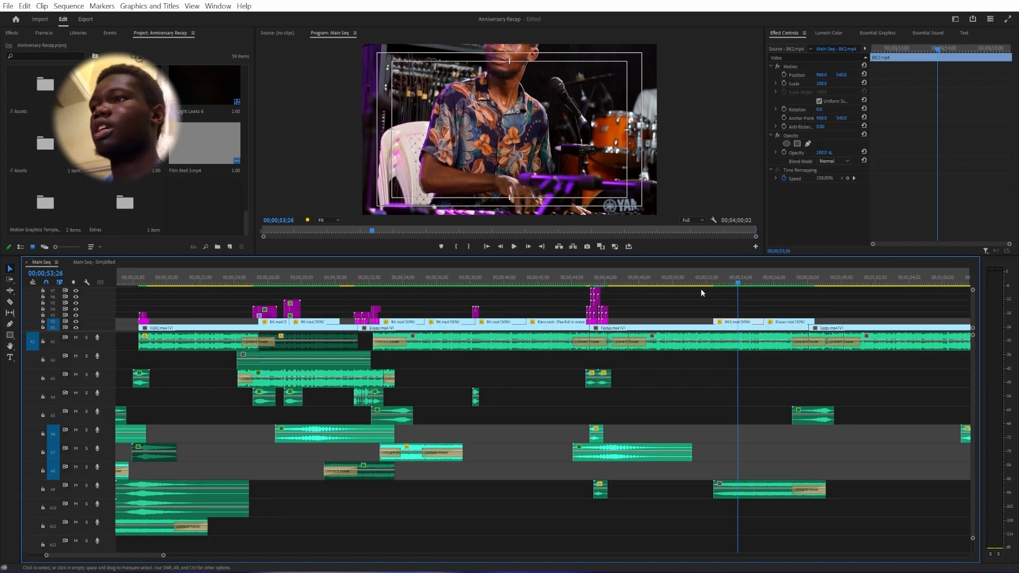
- Replay the end of the Festus.mp4 section into the BK2.mp4 clip, stopping at 00;00;55;00
click(682, 283)
key(space)
scroll(754, 370, up, 2)
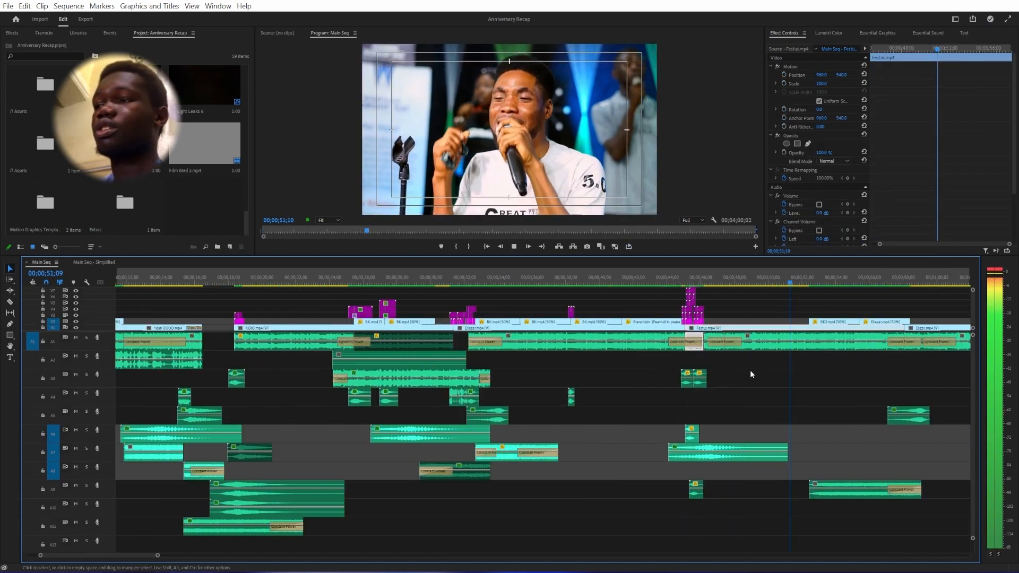
scroll(750, 370, down, 5)
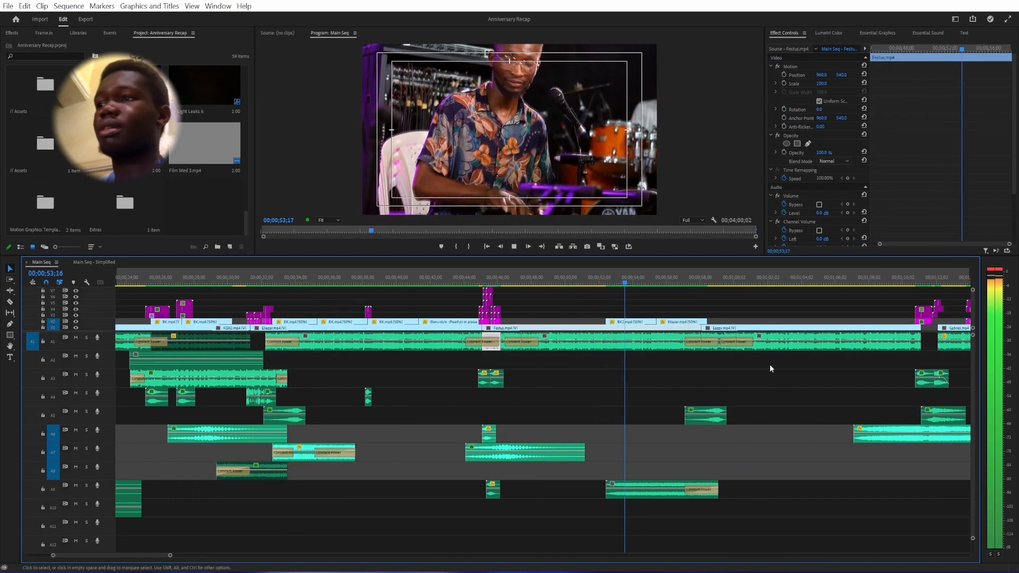
scroll(771, 366, down, 3)
key(space)
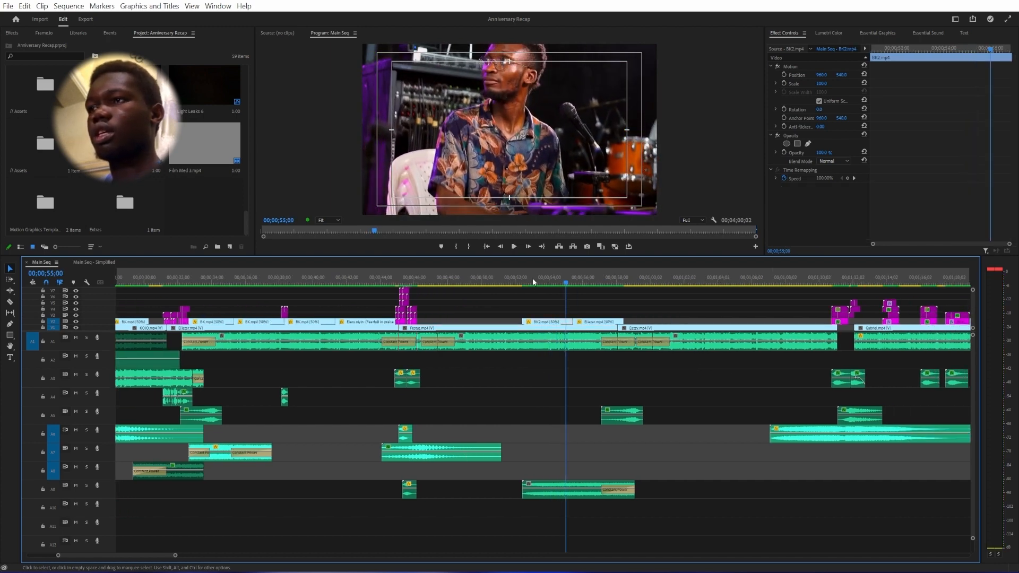
- Solo track A9 and play its sound effect from 00;00;52;00 to 00;00;59;05
drag(534, 282, 515, 281)
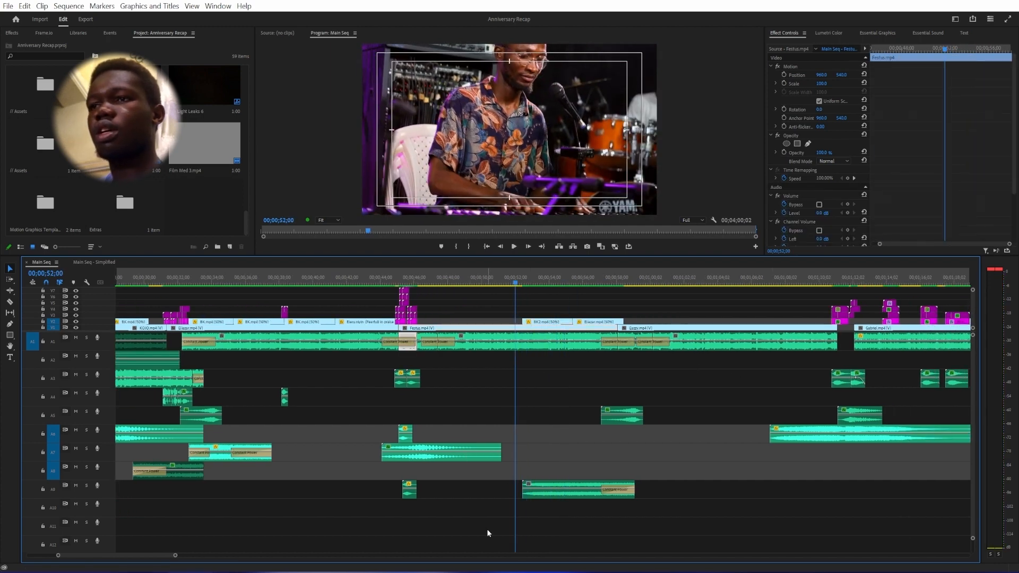
click(86, 486)
key(space)
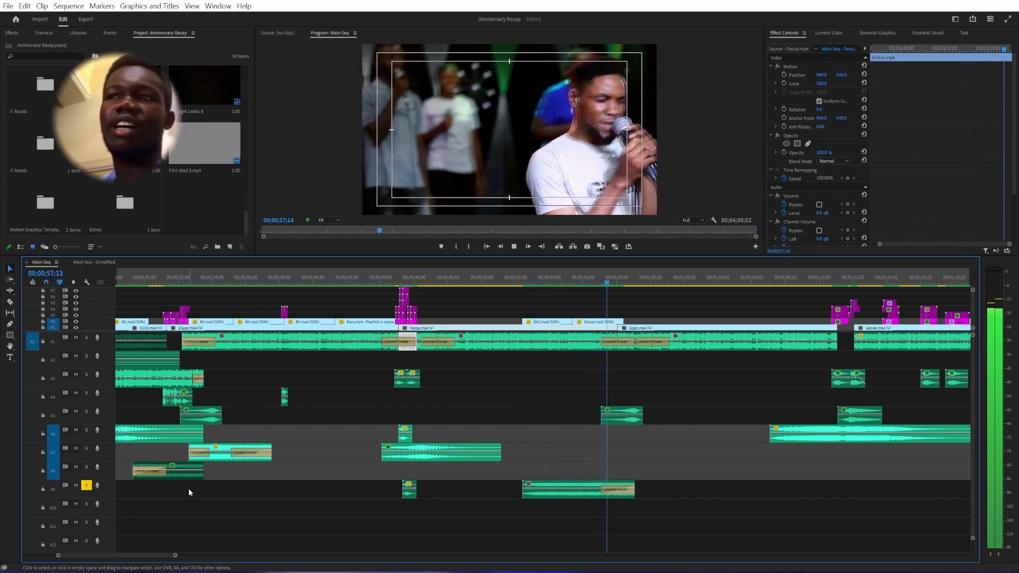
key(space)
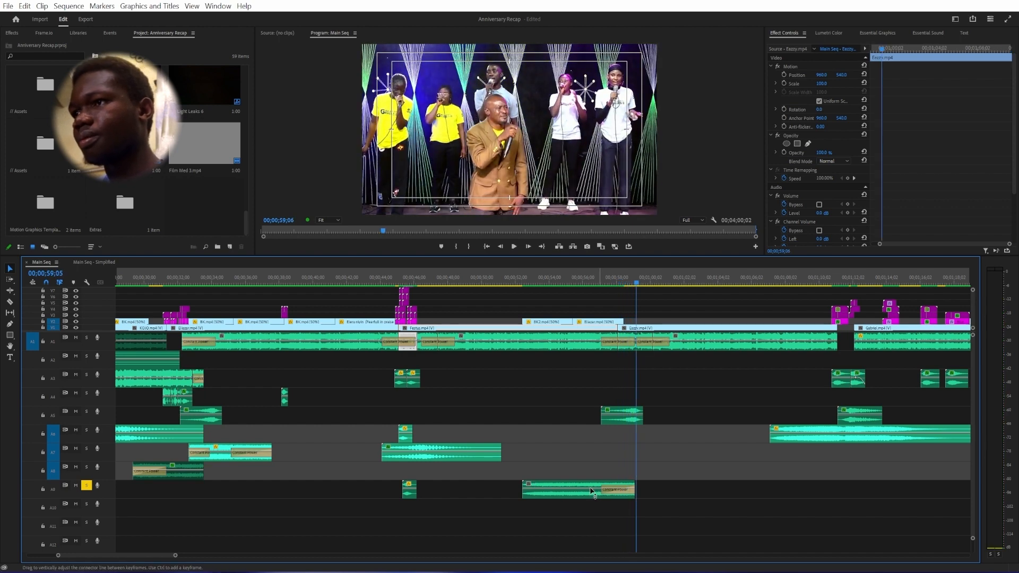
- Solo track A5 together with A9, play from 00;00;56;28 to 00;00;59;19, and remove the A5 solo
click(599, 281)
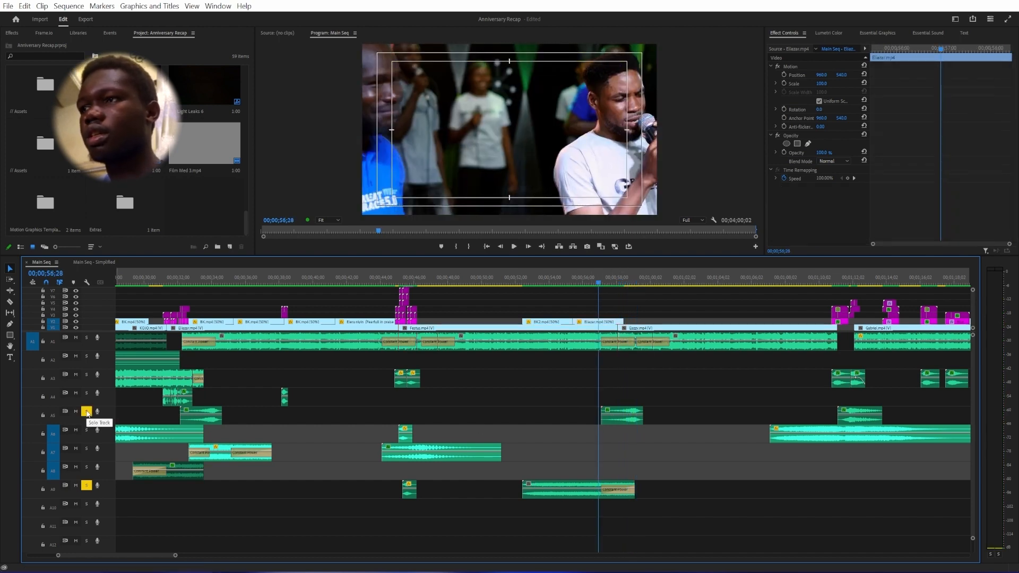
key(space)
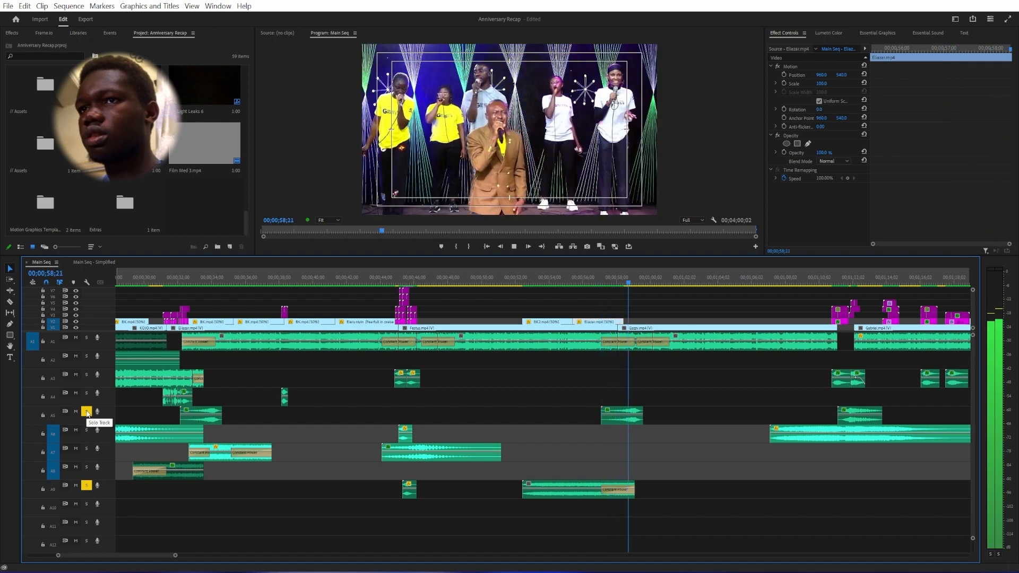
key(space)
click(86, 412)
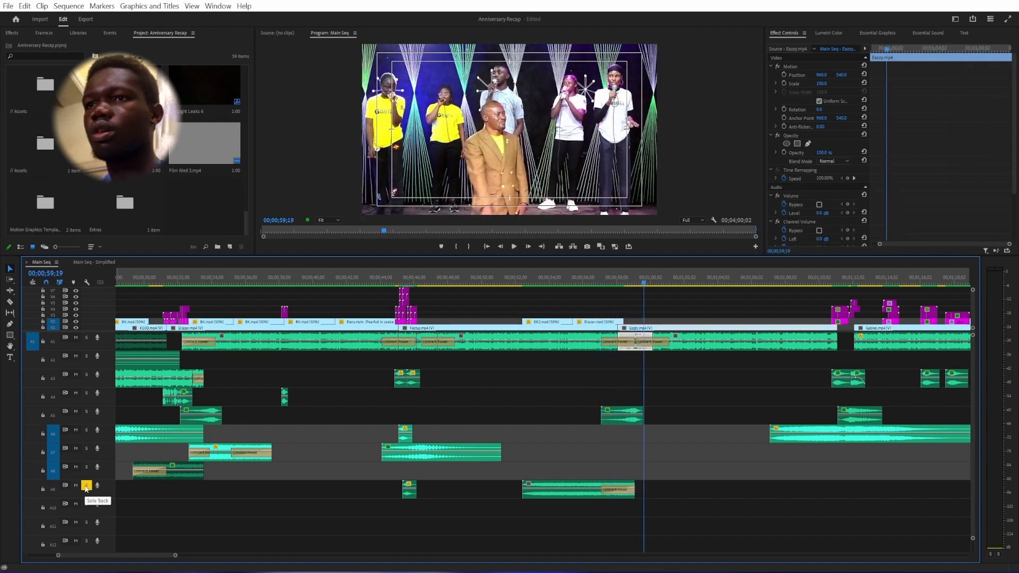
- Play the unsoloed mix through the next transition to 00;01;13;12, and return the playhead to 00;01;06;17
click(511, 278)
key(space)
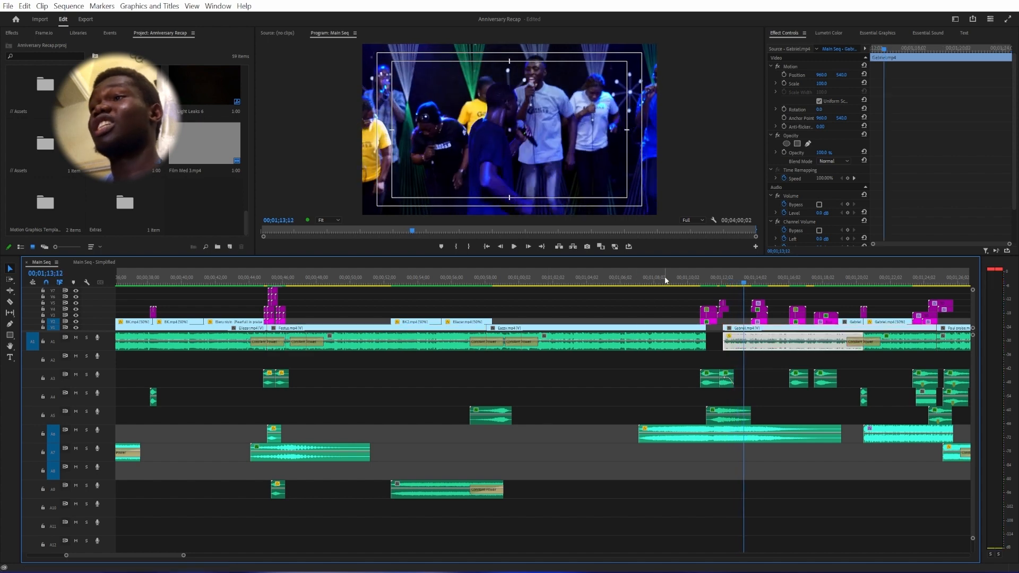
click(629, 285)
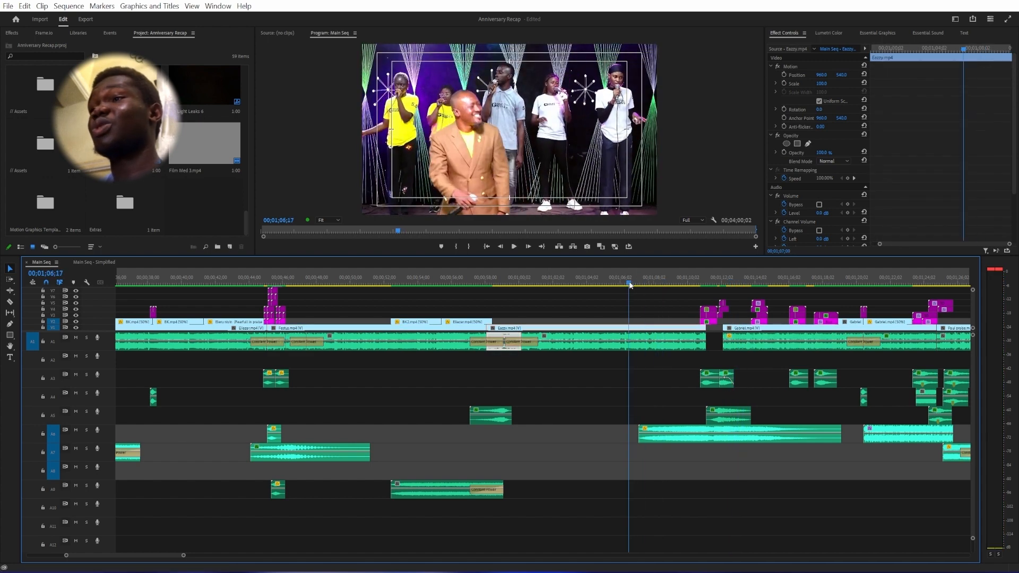
- Select the long sound effect on track A6, solo the track, play from 00;01;07;09 to 00;01;16;09, and return the playhead to 00;01;07;04
click(665, 440)
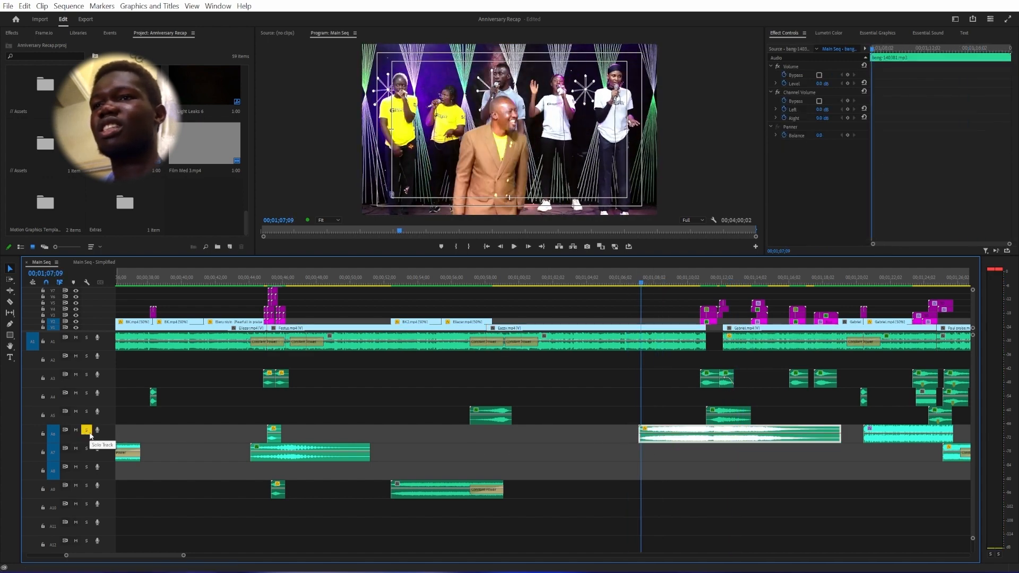
key(space)
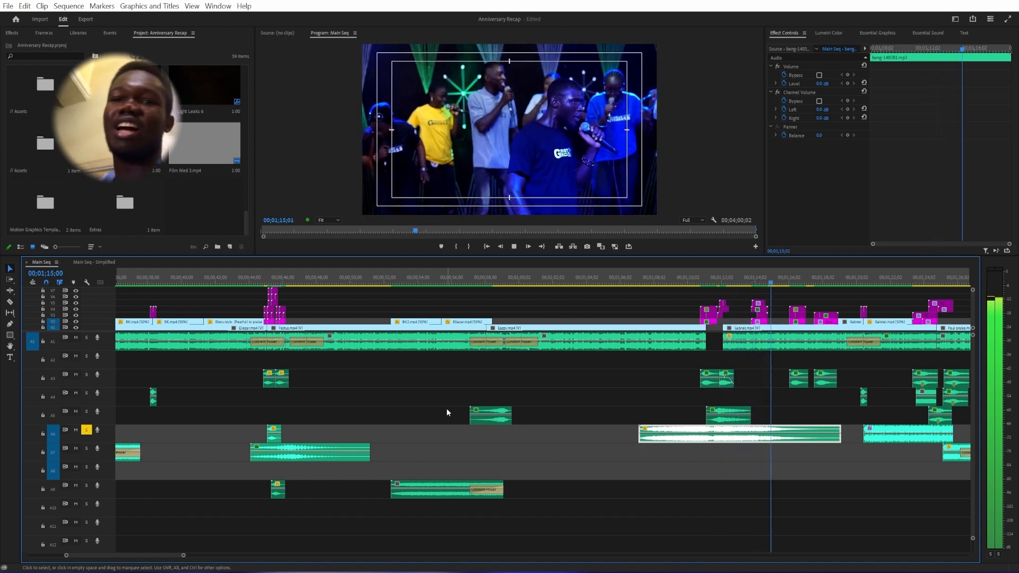
key(space)
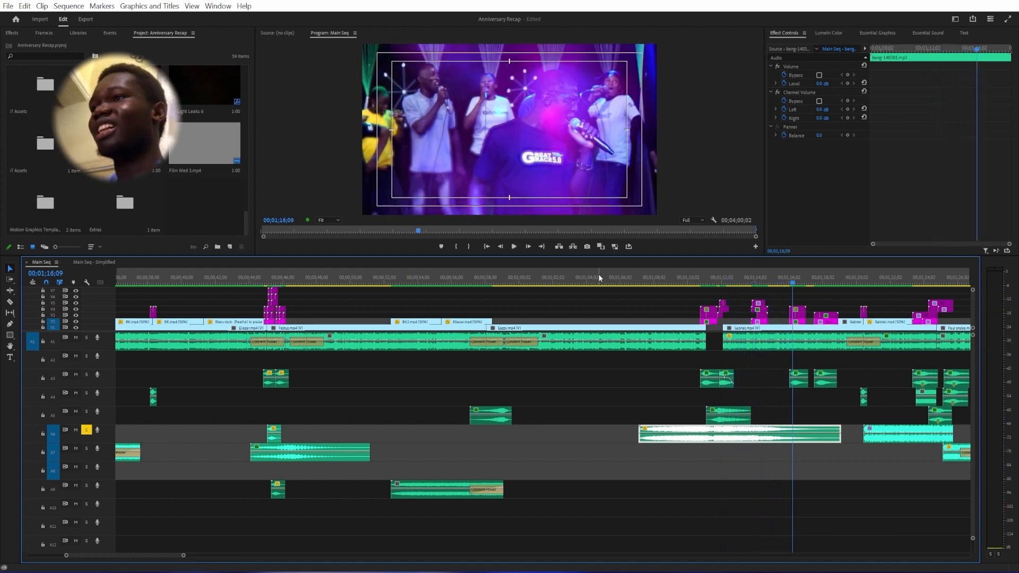
click(639, 271)
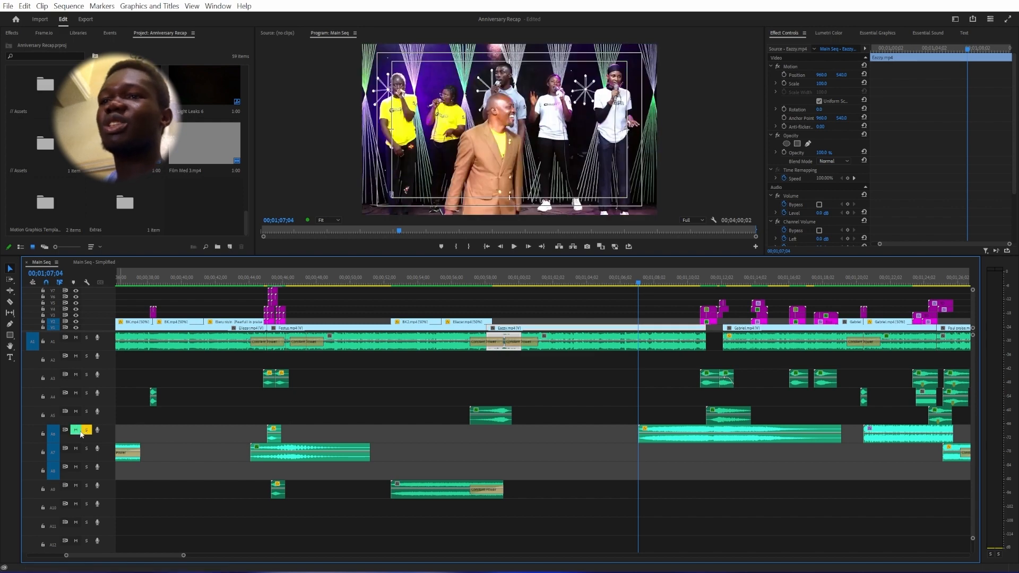
- Clear the solo, mute track A6, and play the mix without it from 00;01;07;04 to 00;01;15;28
scroll(83, 434, up, 1)
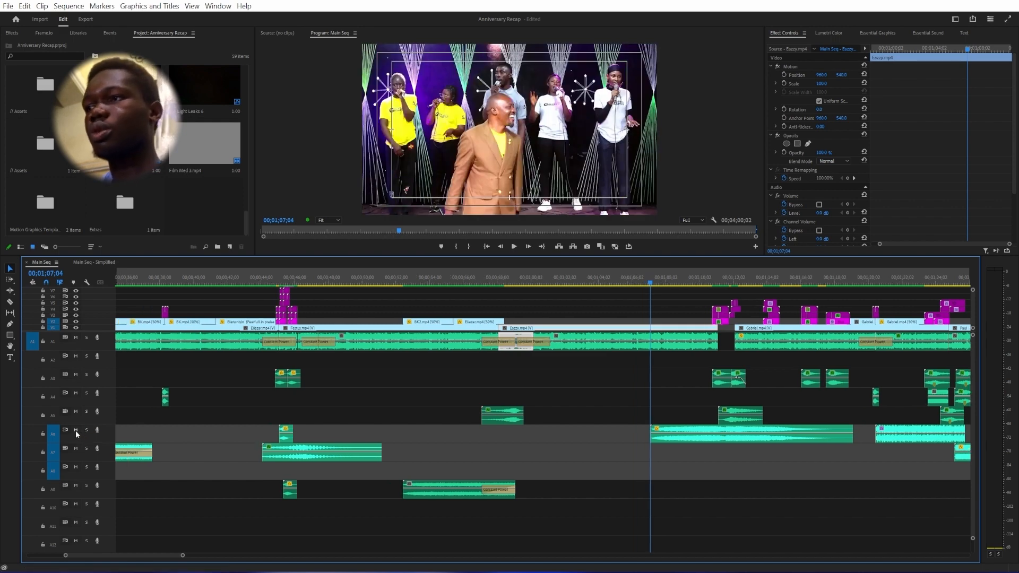
key(space)
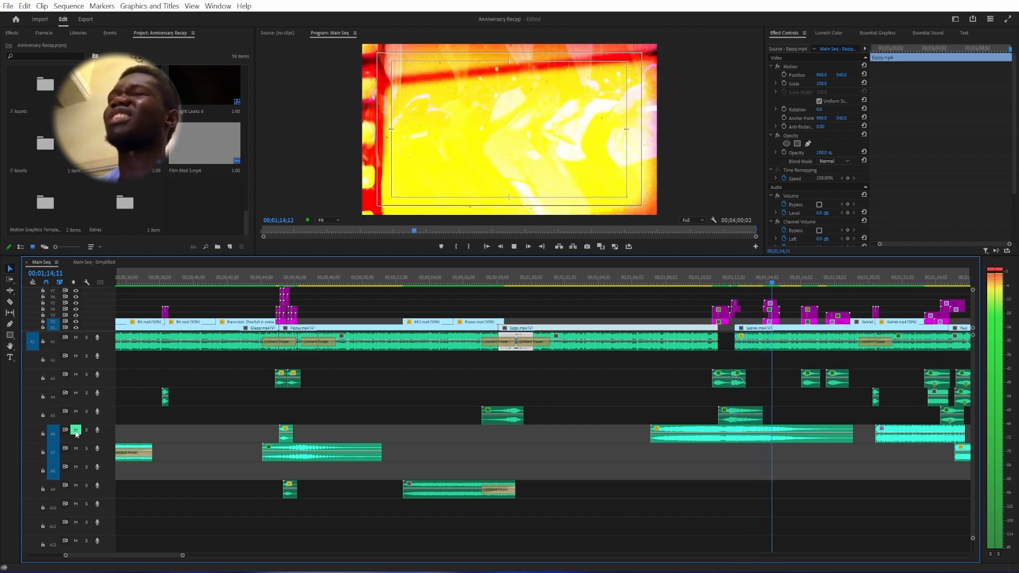
key(space)
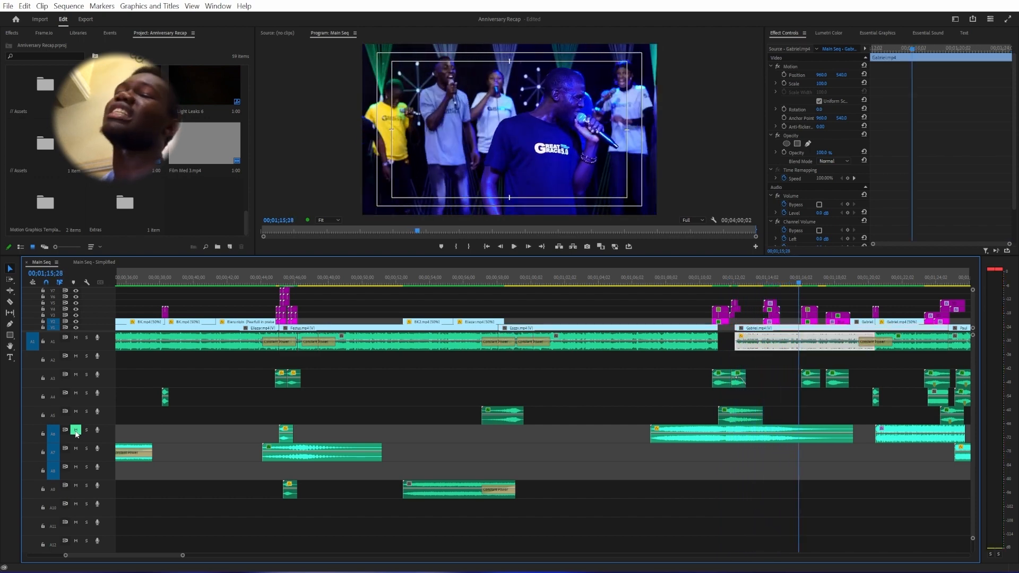
- Unmute track A6 and replay the full mix from 00;01;07;05 past 00;01;14;28
click(651, 280)
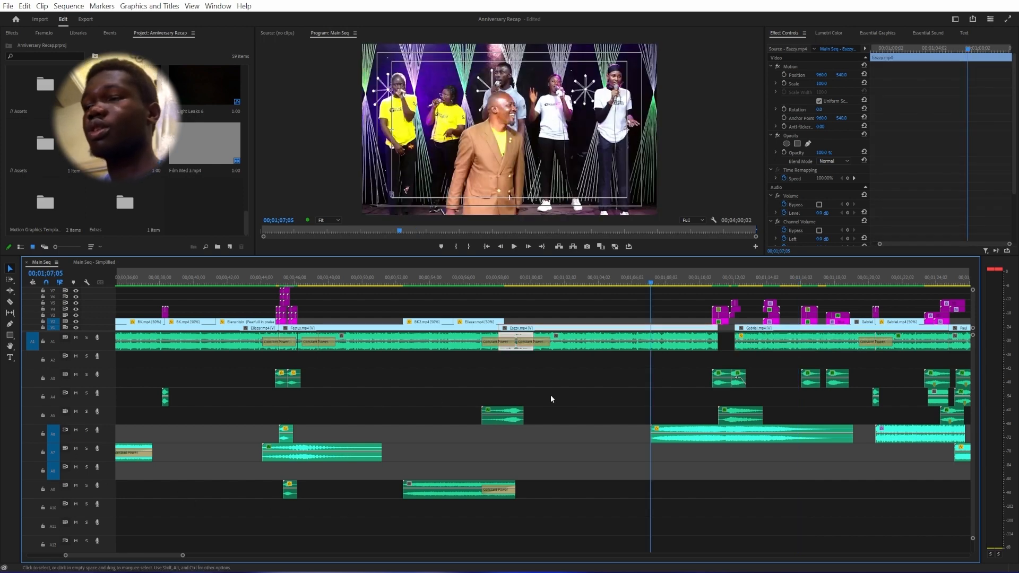
key(space)
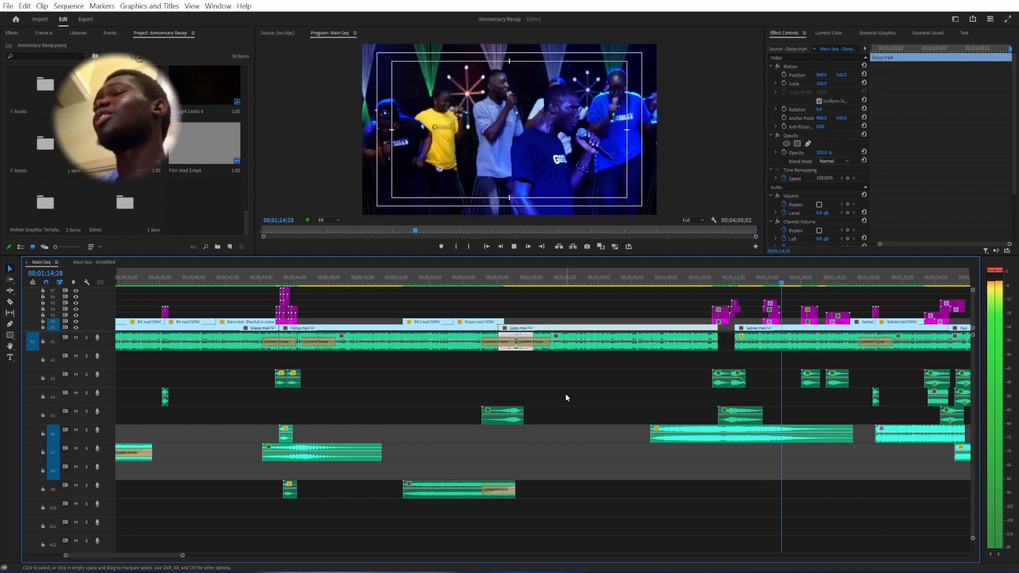
- Play the full mix up to 00;01;21;00 and return the playhead to 00;01;20;10, just before the applause clip on track A6
scroll(553, 425, down, 6)
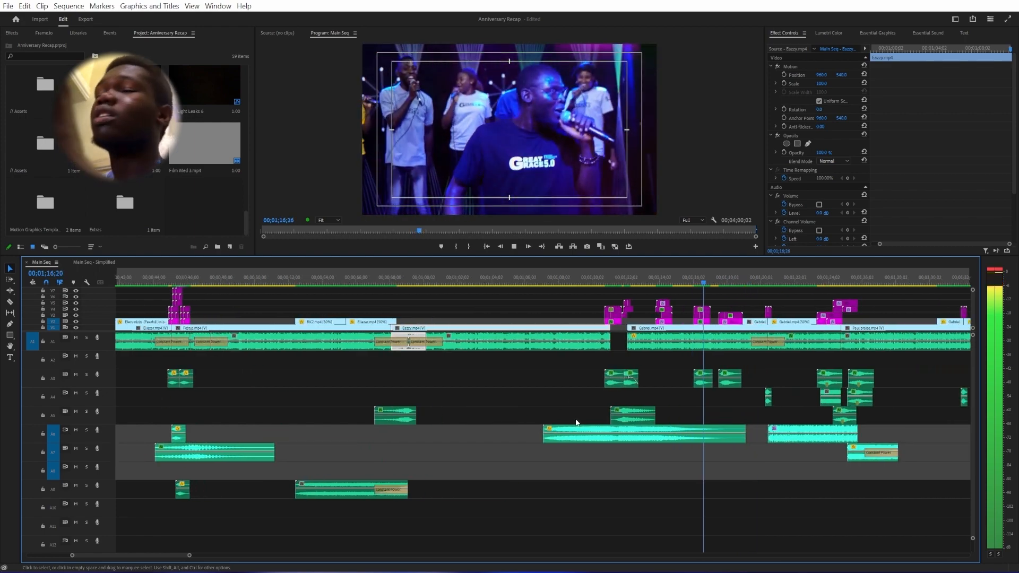
scroll(584, 411, down, 4)
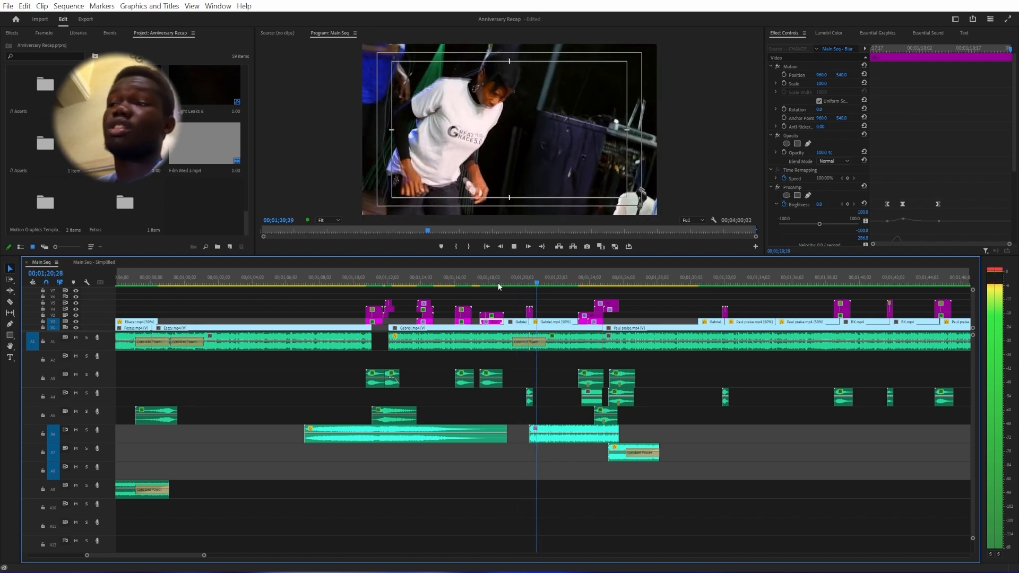
click(537, 276)
click(565, 347)
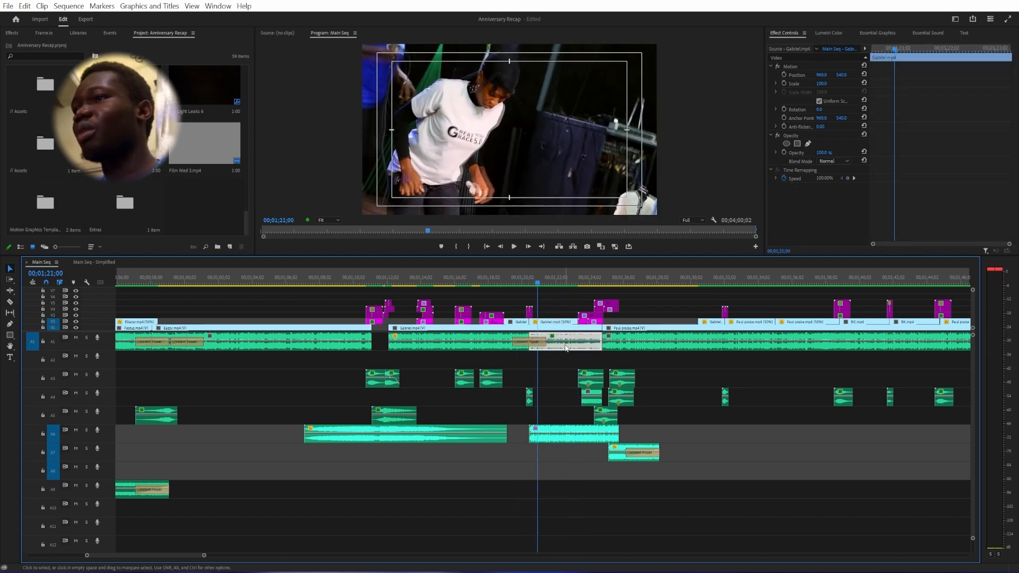
click(528, 276)
scroll(170, 444, right, 1)
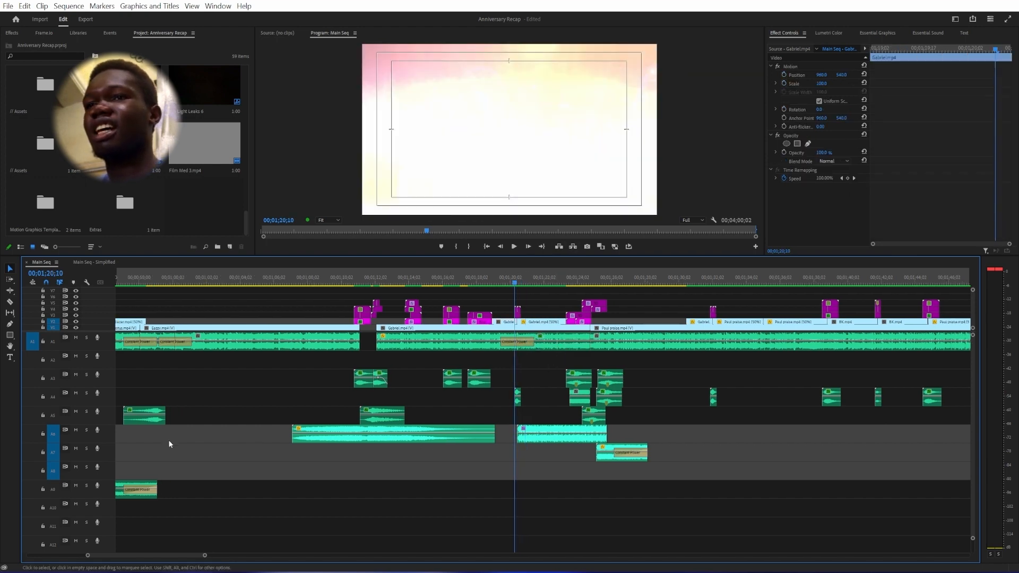
- Solo track A6, play it from 00;01;20;10 to 00;01;23;11, and select the applause clip to examine its effects
click(86, 431)
key(space)
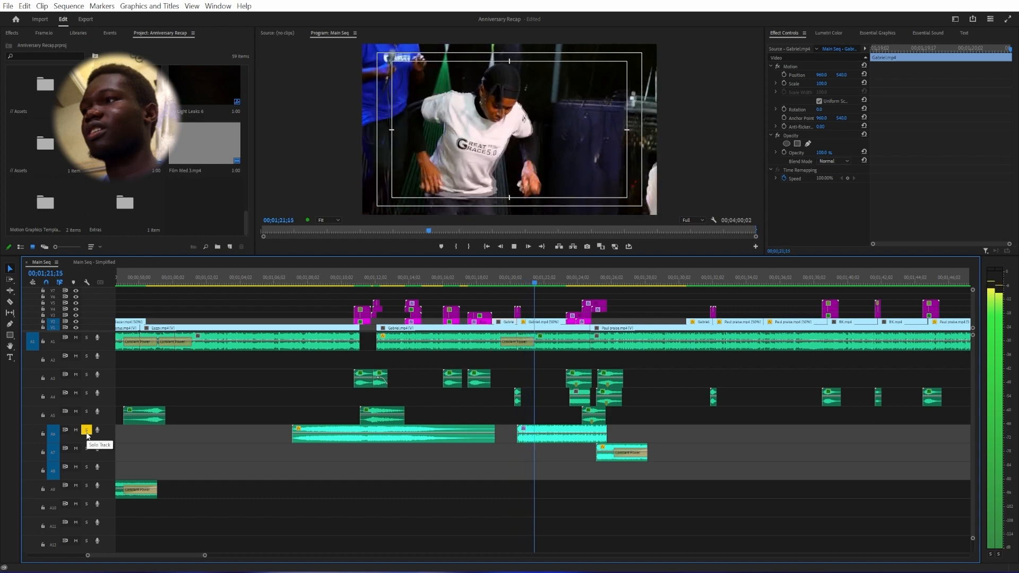
key(space)
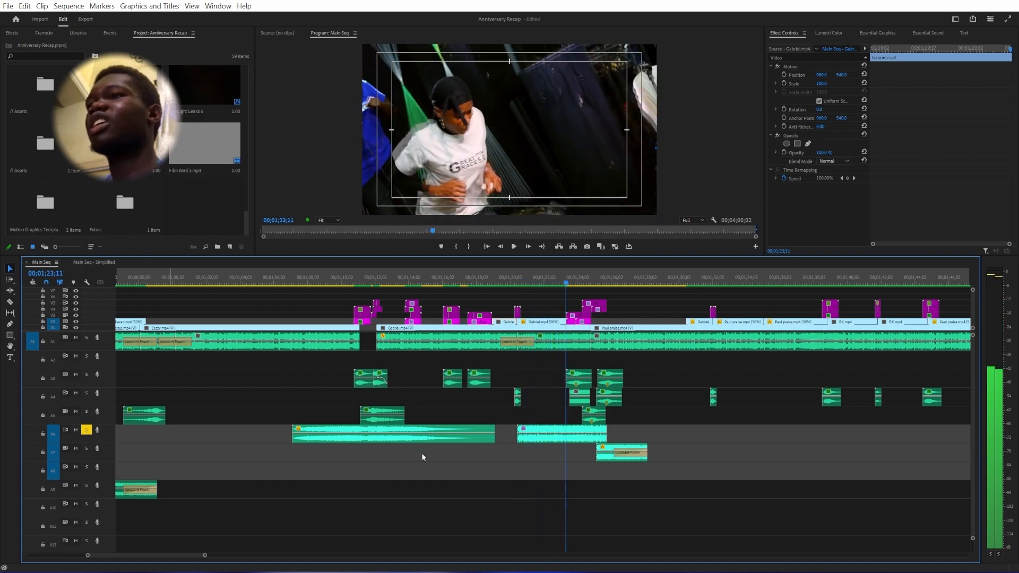
click(560, 440)
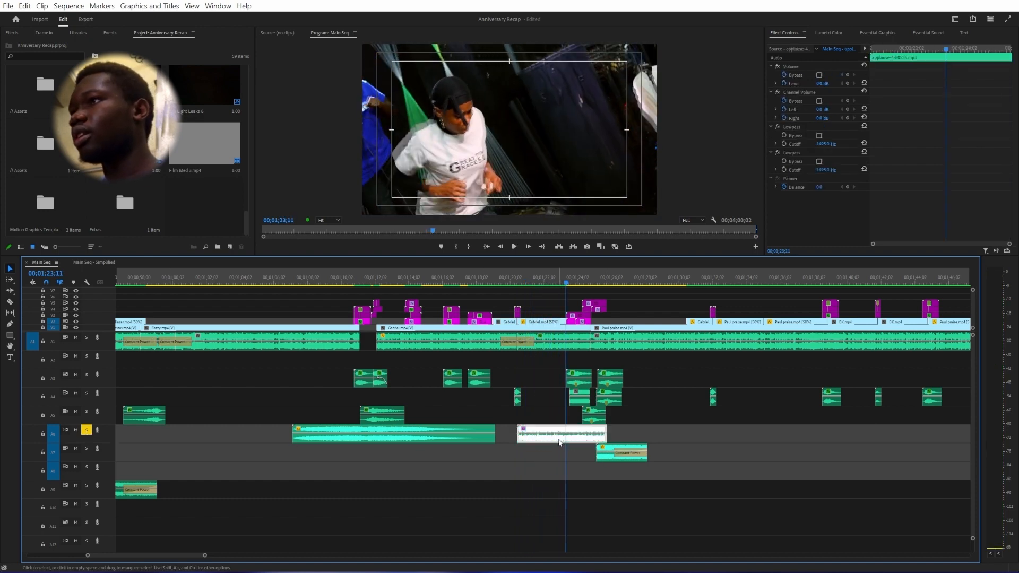
- Turn off both Lowpass effects on the applause clip and play it unfiltered to 00;01;21;29
click(779, 154)
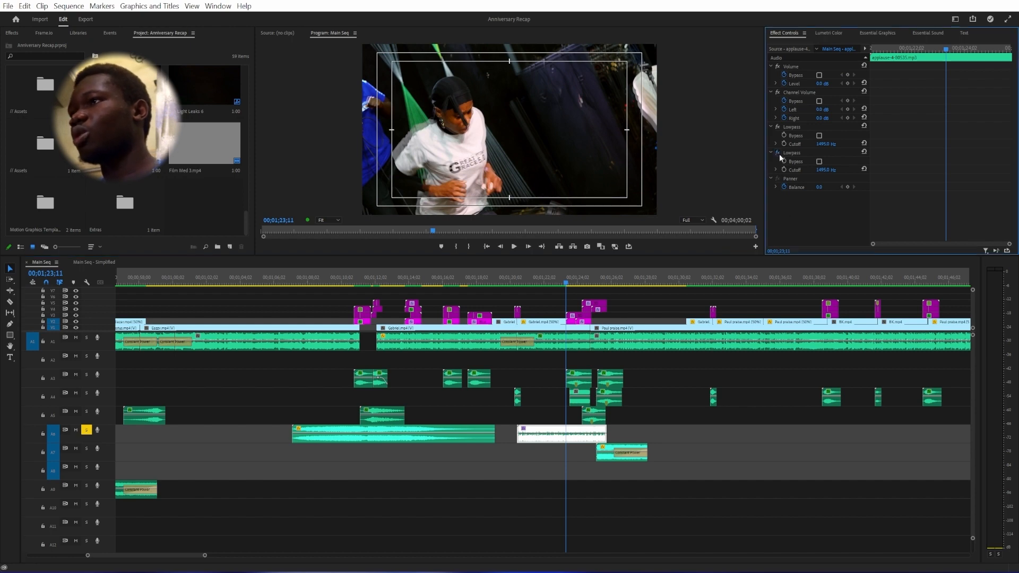
click(777, 126)
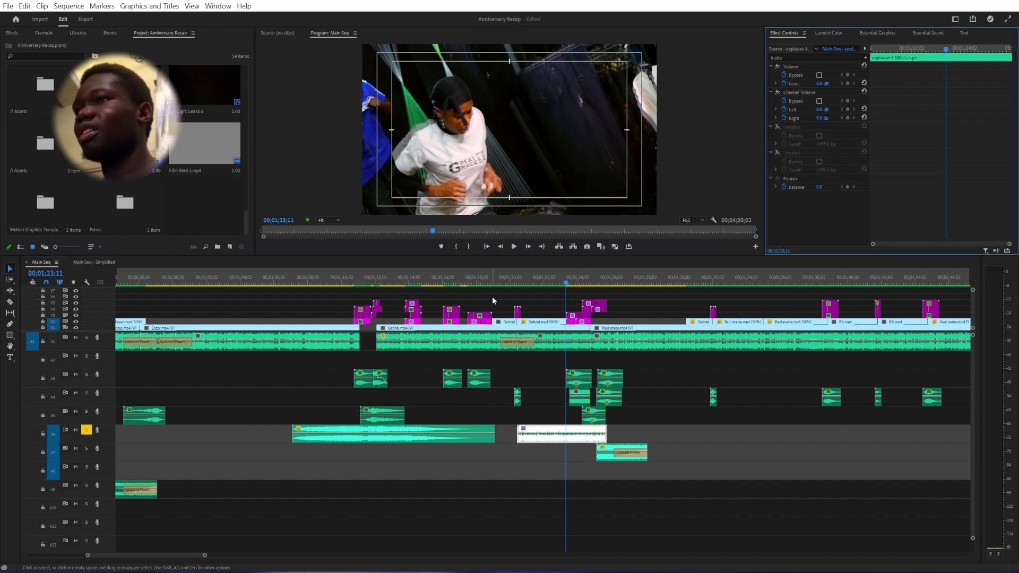
click(525, 277)
key(space)
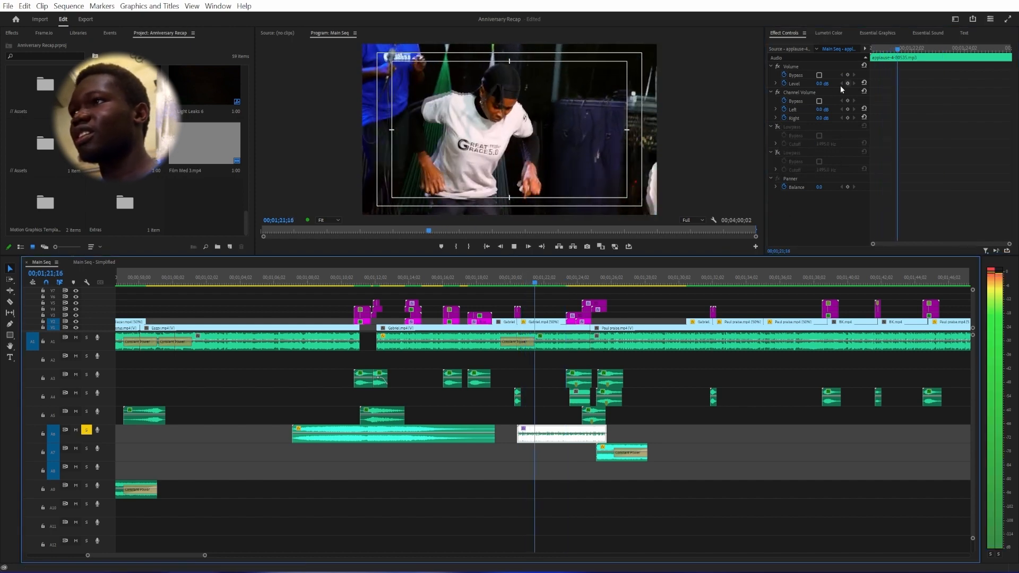
key(space)
- Turn the applause clip's two Lowpass effects back on one at a time, replaying the soloed clip after each
click(778, 127)
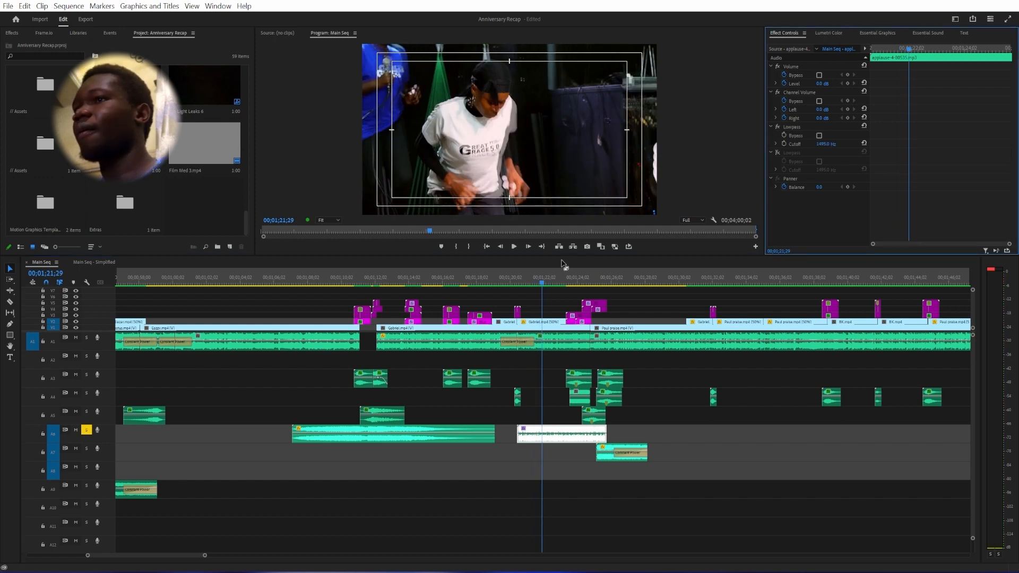
click(522, 282)
key(space)
key(space)
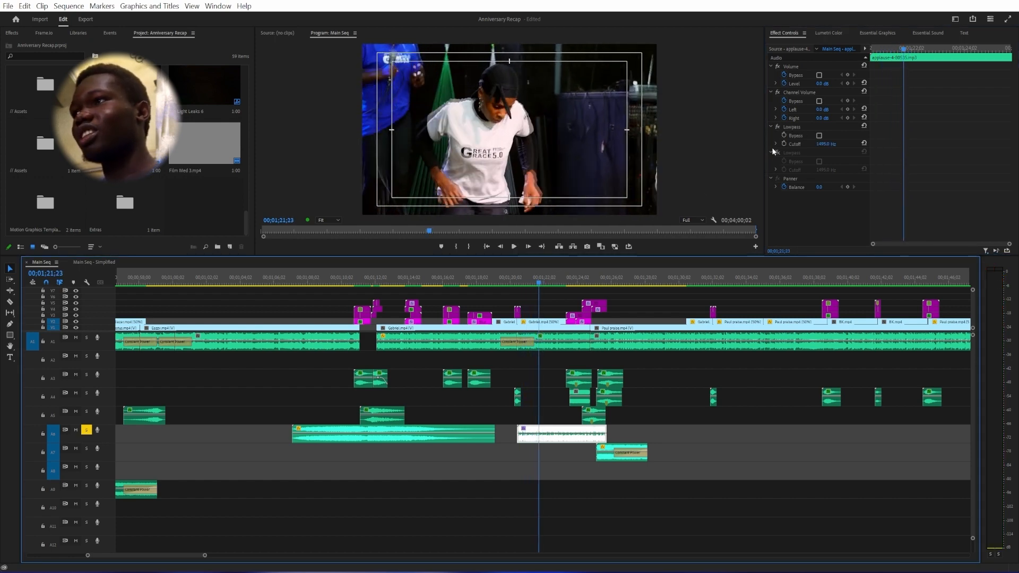
click(778, 152)
click(524, 273)
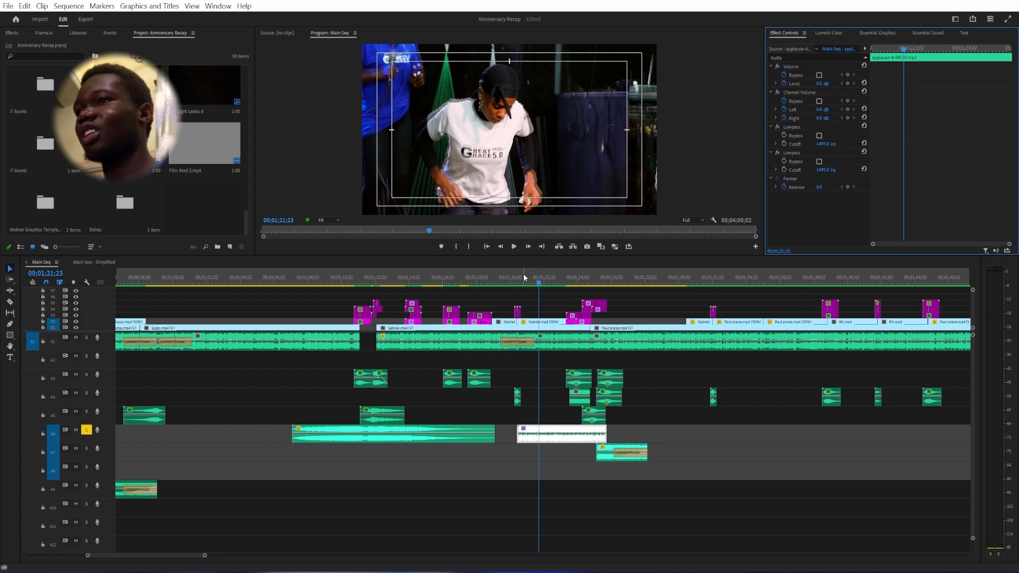
key(space)
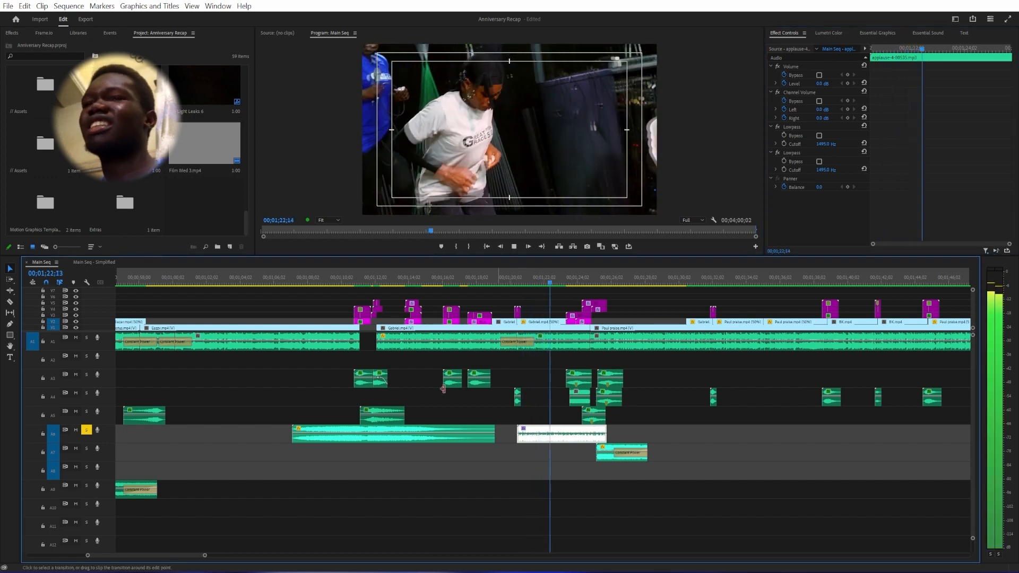
key(space)
- Clear the solo on track A6, play the full mix from 00;01;19;29 past 00;01;25;15, and replay it from about 00;01;22;21 to 00;01;23;11
click(88, 432)
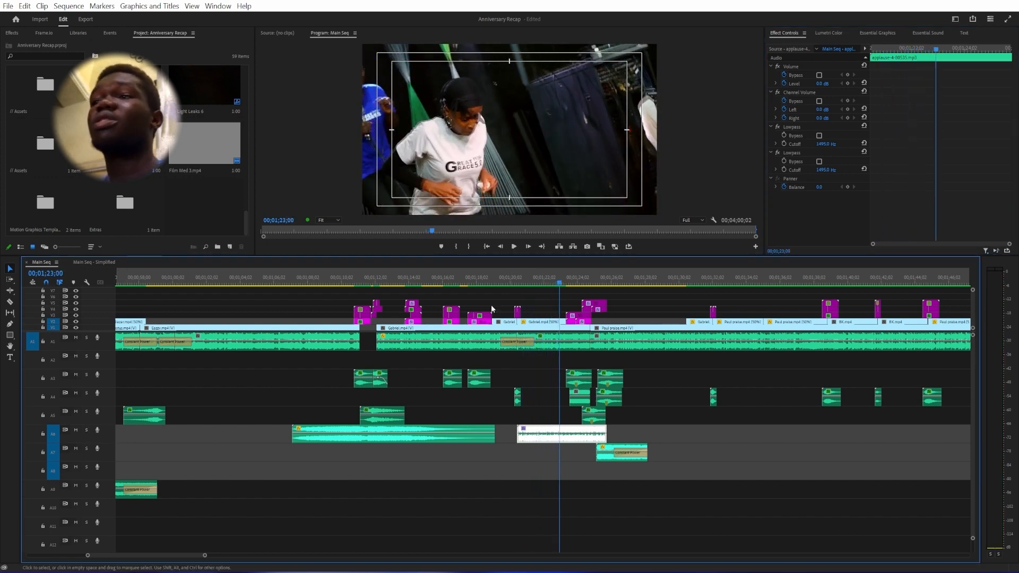
click(508, 275)
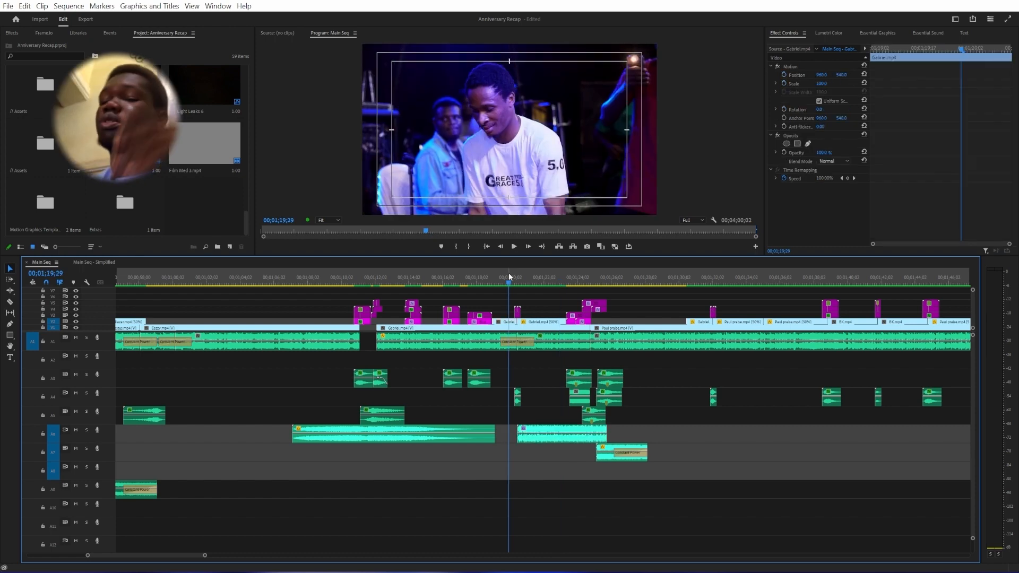
key(space)
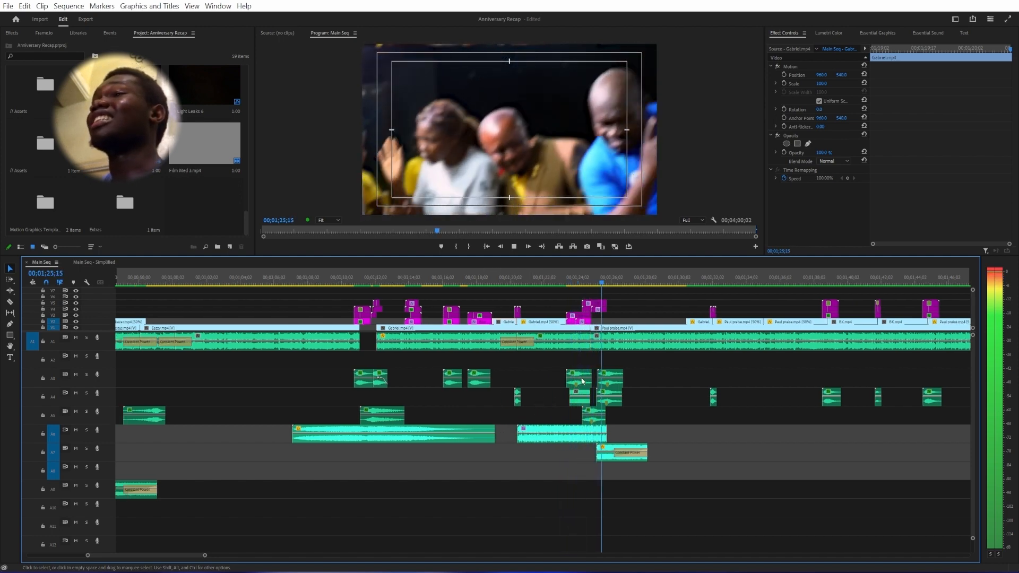
key(space)
drag(576, 278, 561, 280)
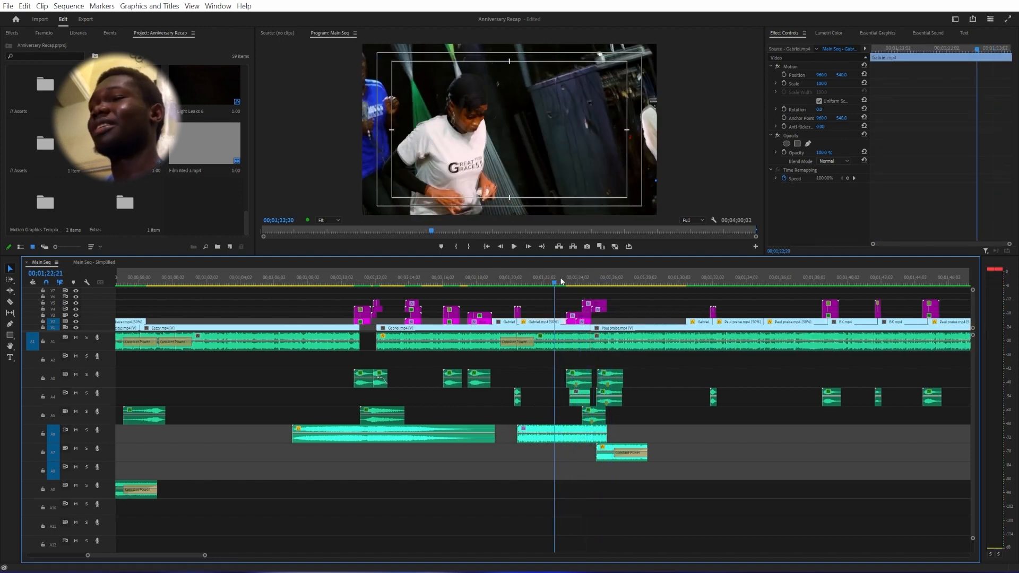
key(space)
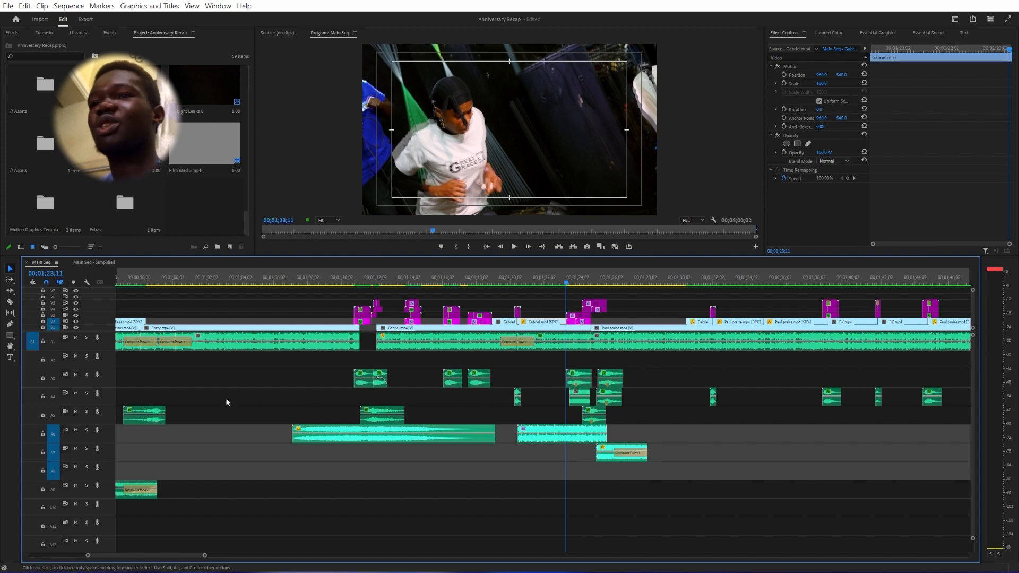
- Solo track A4, play its sound effects from 00;01;23;11 to 00;01;24;21, and return the playhead to about 00;01;24;00
scroll(160, 395, down, 2)
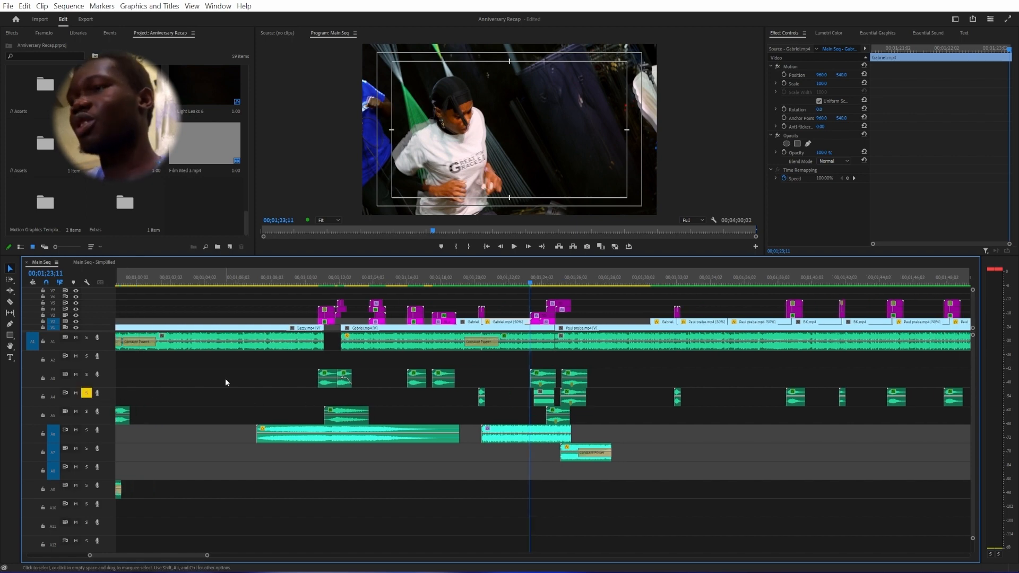
key(space)
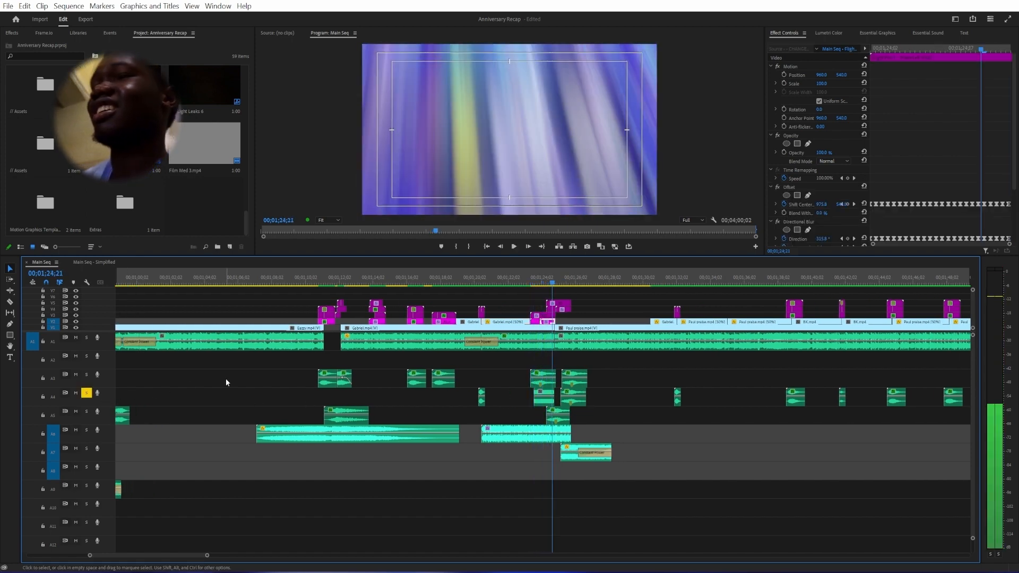
click(541, 281)
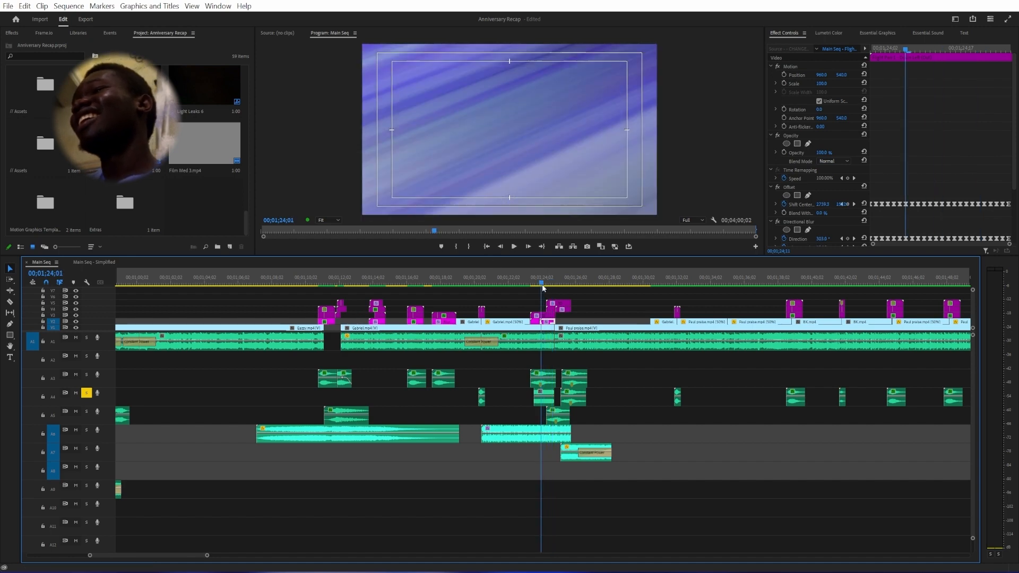
- Examine the scream, camera-flight and large-crowd clips, and solo track A7 alongside A4 to play from 00;01;24;00 past 00;01;27;19
click(547, 401)
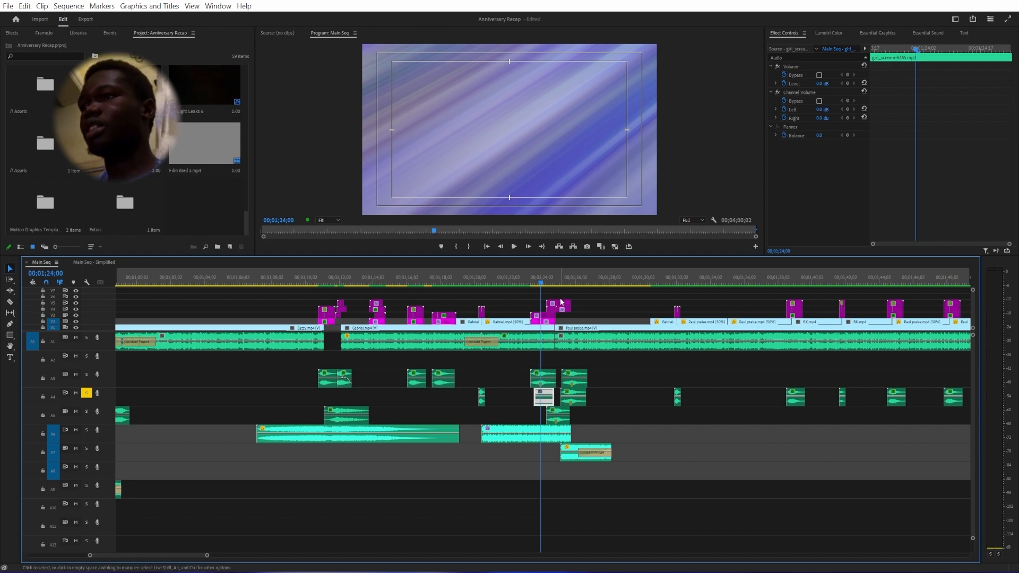
click(564, 419)
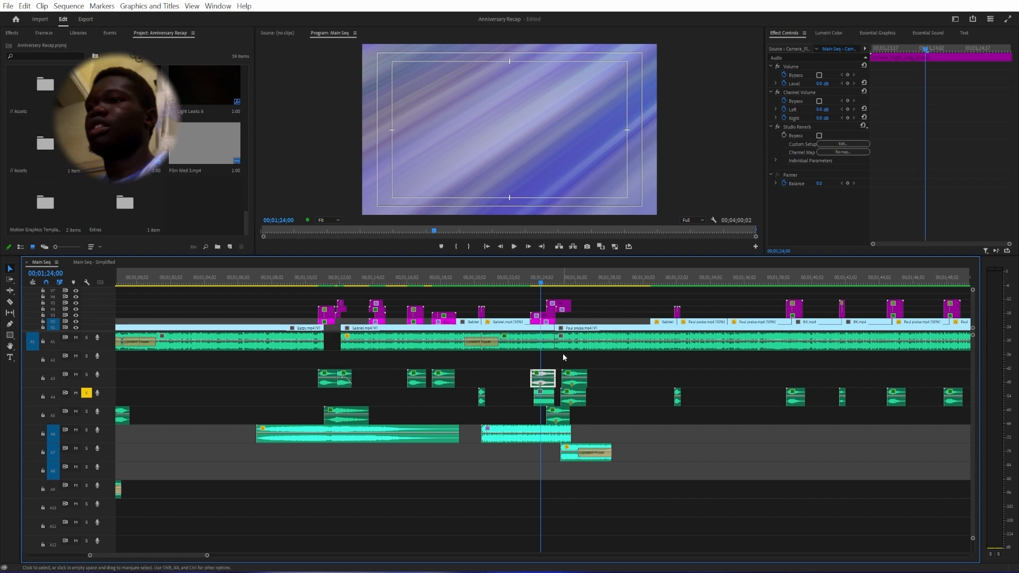
click(570, 455)
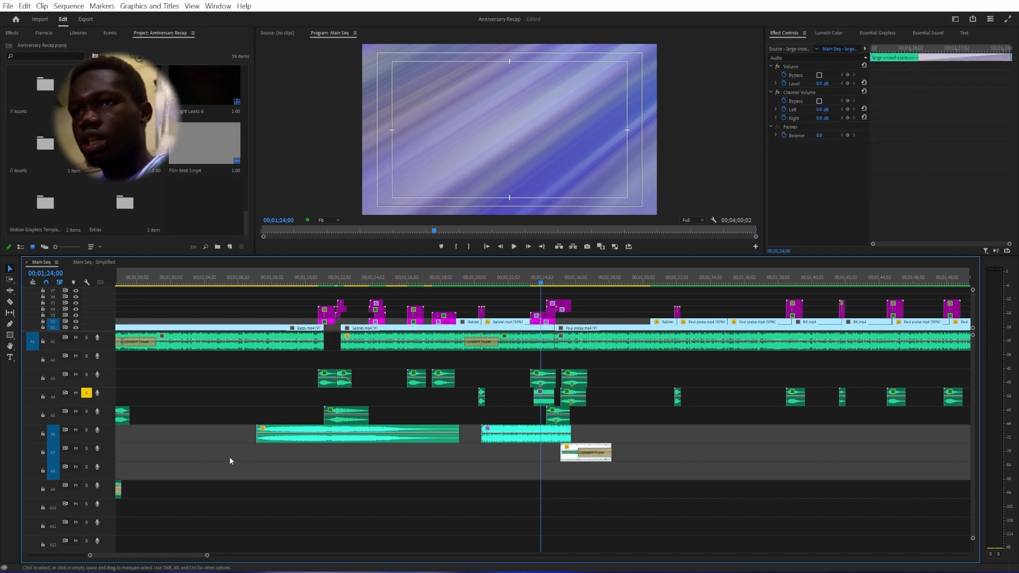
click(118, 460)
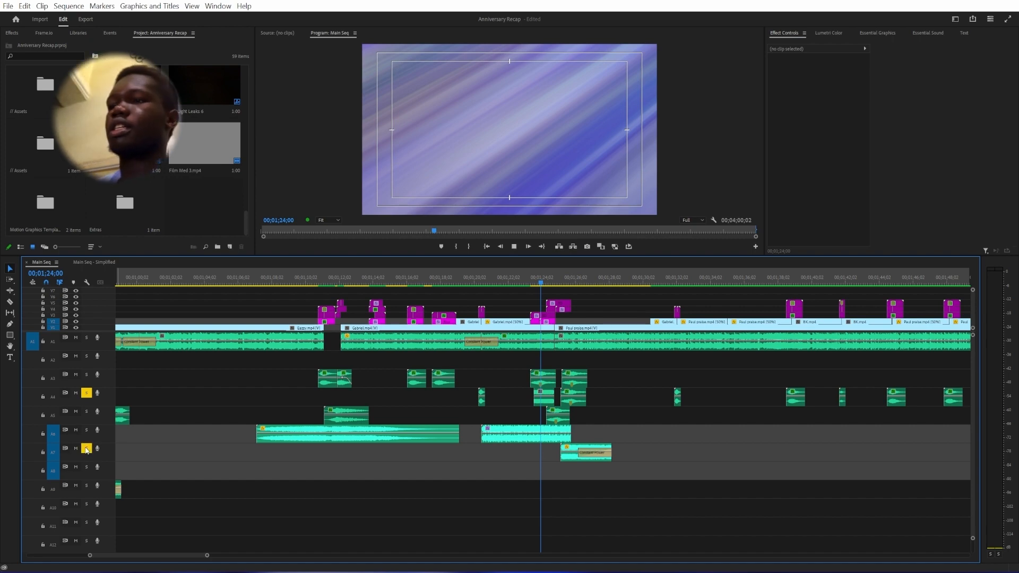
key(space)
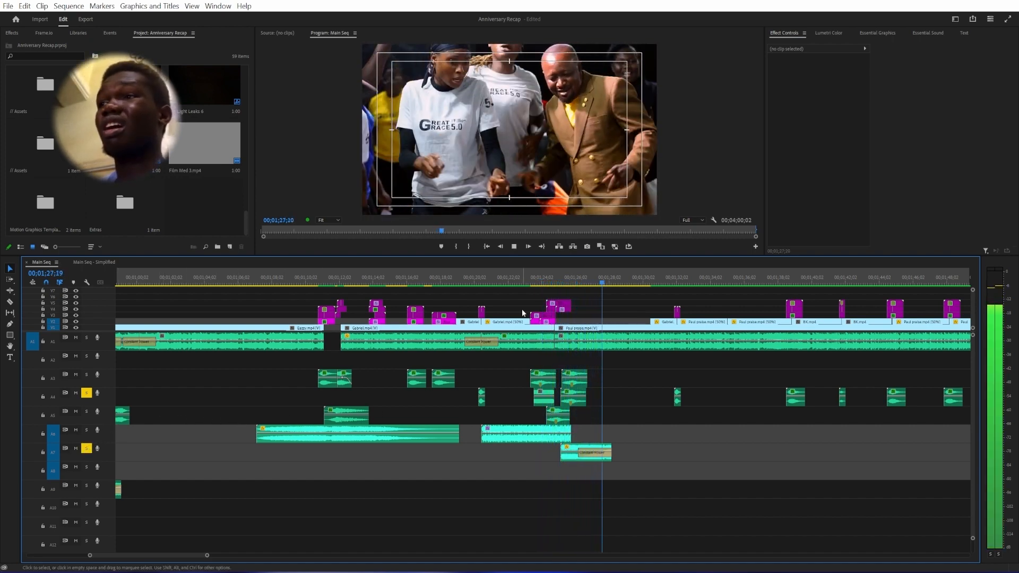
- Clear the solos on tracks A4 and A7, play the full mix to 00;01;27;17, and return the playhead to 00;01;22;19
click(523, 281)
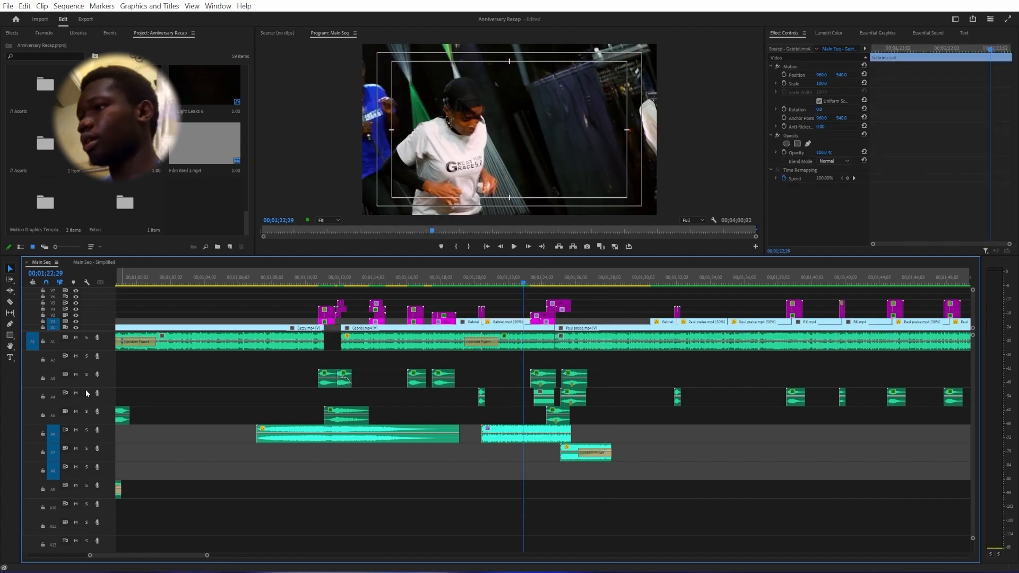
click(496, 278)
key(space)
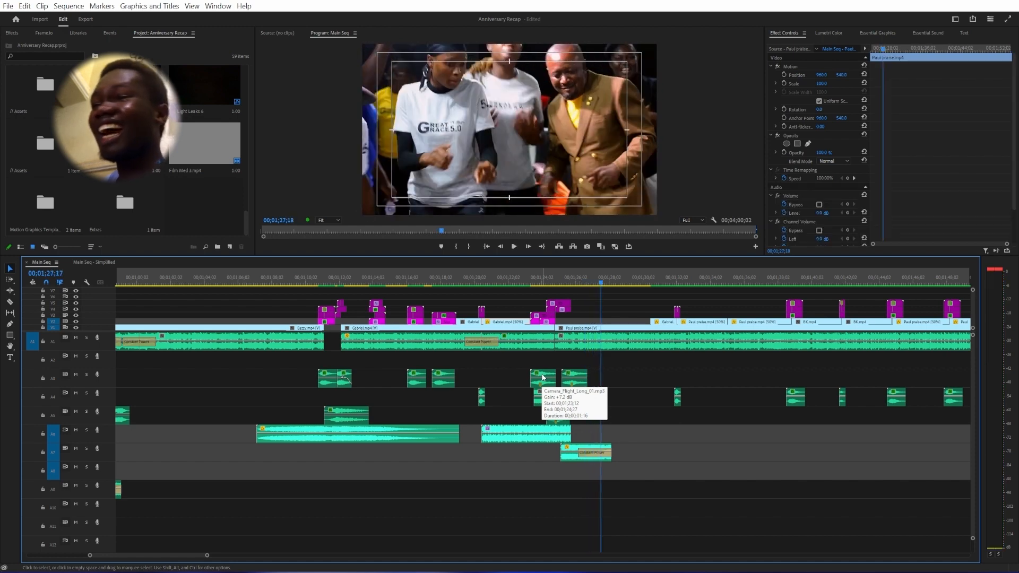
drag(546, 284, 518, 291)
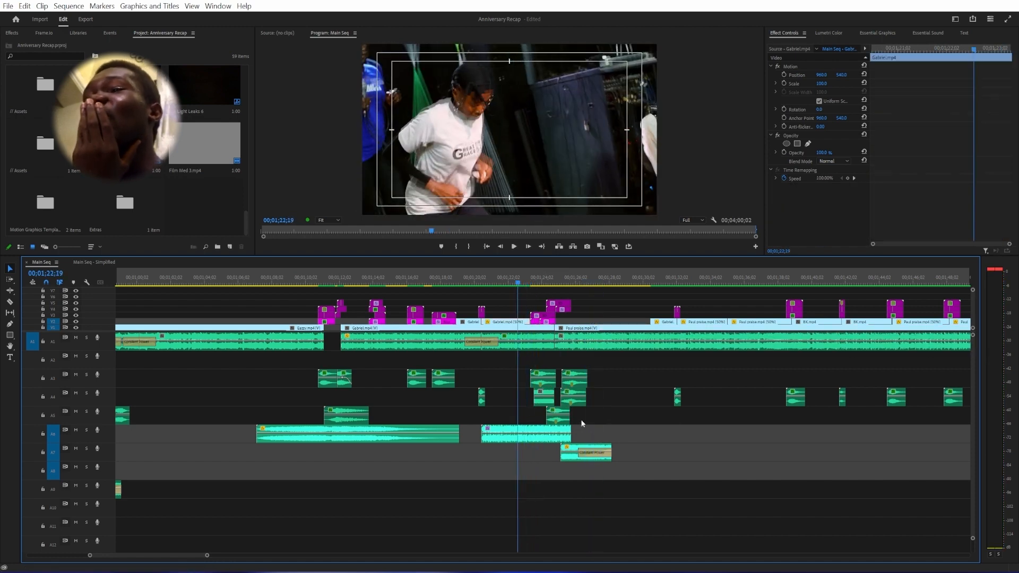
- Mute track A7 and play the mix without the large-crowd sound up to 00;01;28;02
click(76, 449)
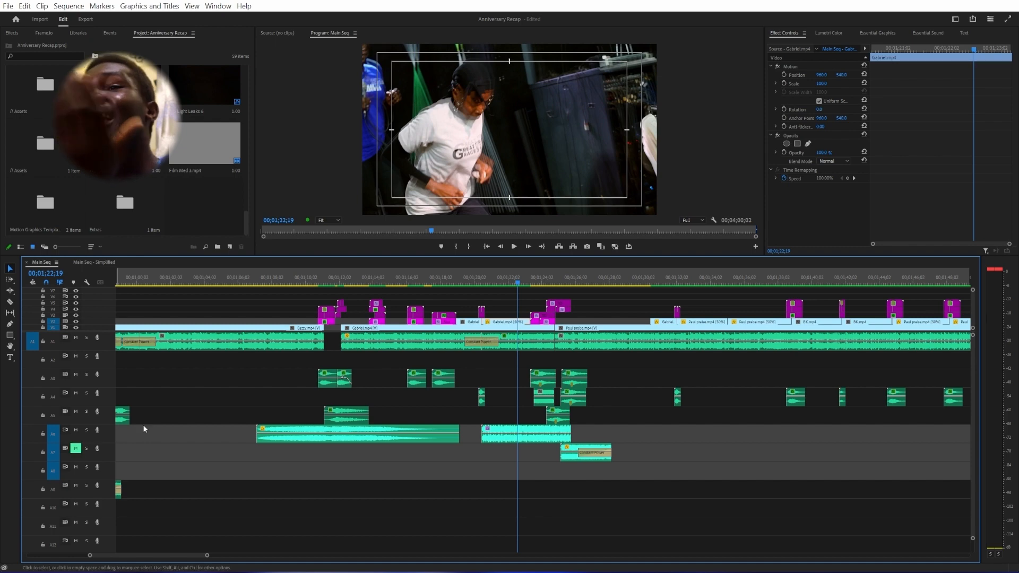
click(473, 272)
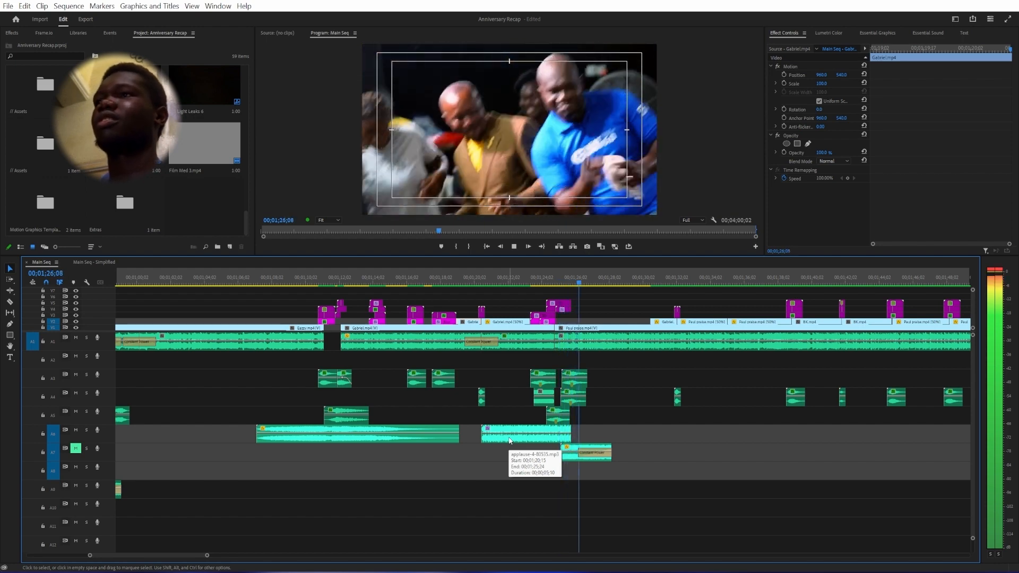
key(space)
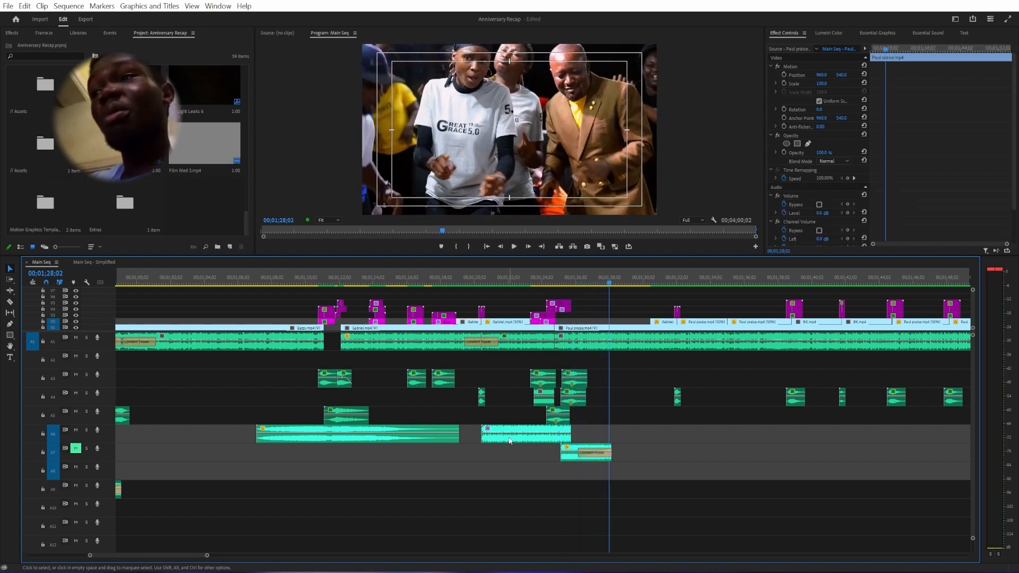
- Unmute track A7 and replay the full mix from before the applause clip past 00;01;32;23
scroll(362, 496, down, 1)
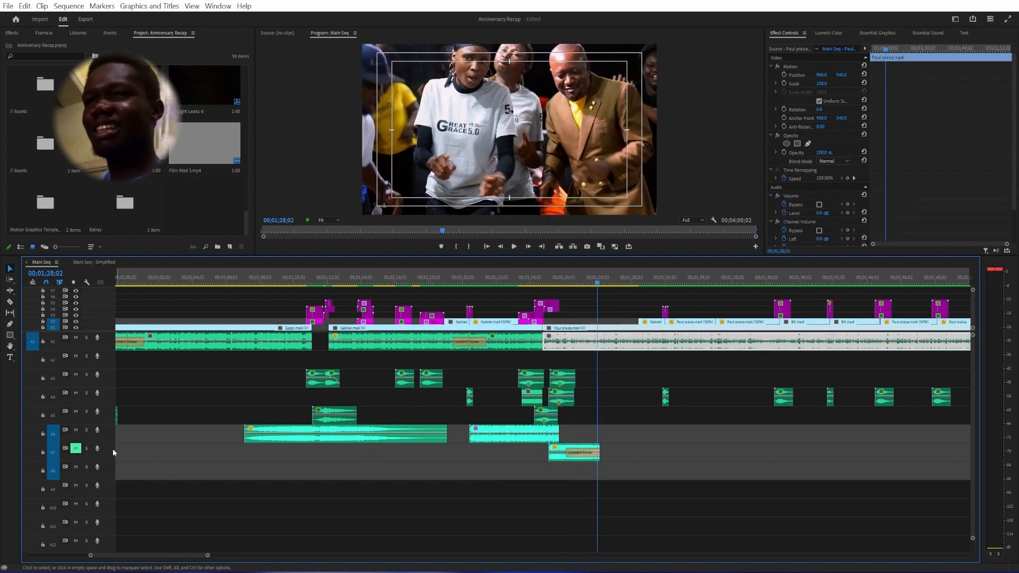
click(459, 283)
key(space)
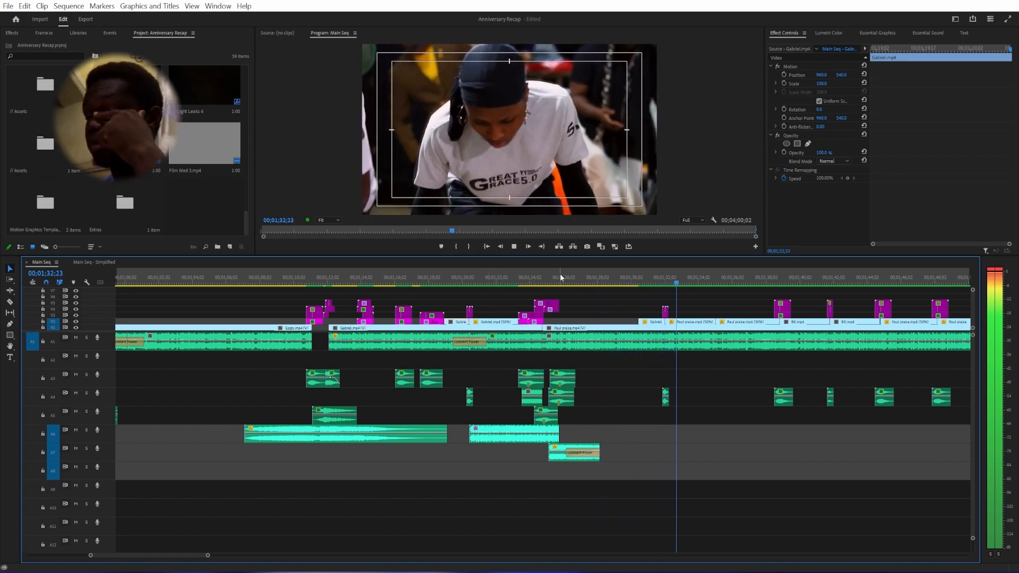
- Continue playing the full mix to 00;01;38;21, examining the transition overlays and their sound effects on track A4
scroll(717, 293, down, 3)
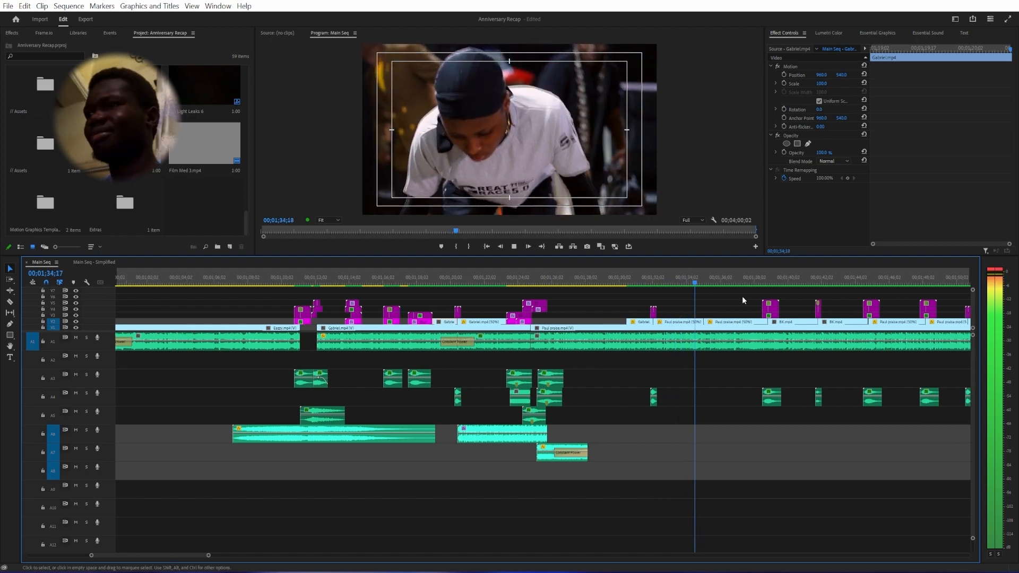
scroll(750, 417, down, 15)
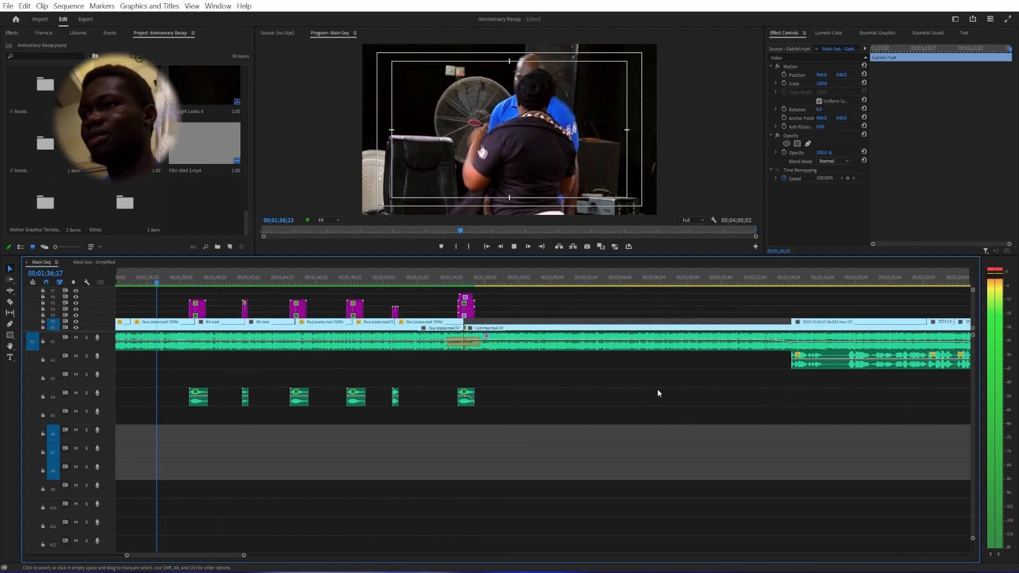
scroll(576, 387, down, 3)
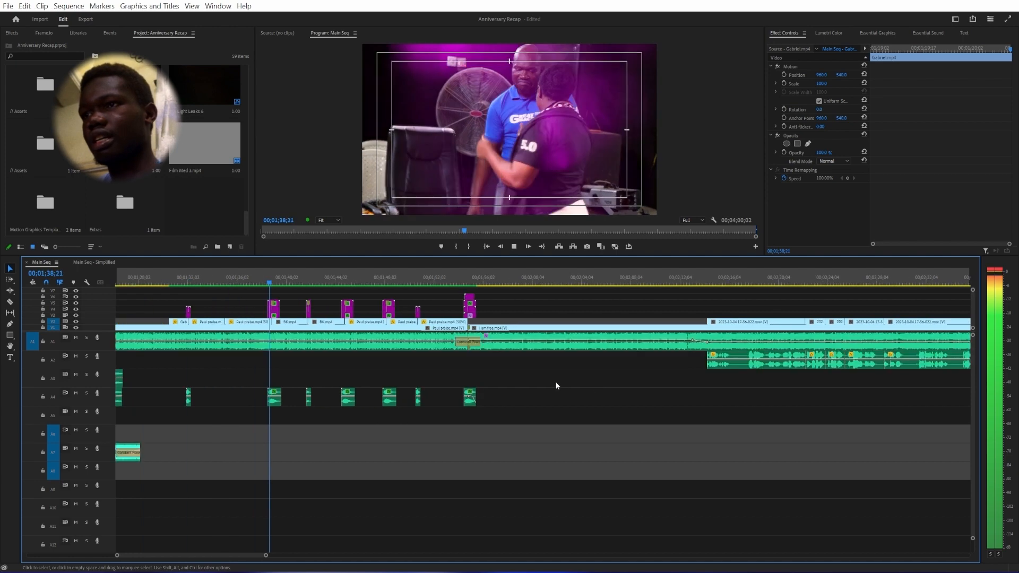
key(space)
scroll(562, 380, down, 5)
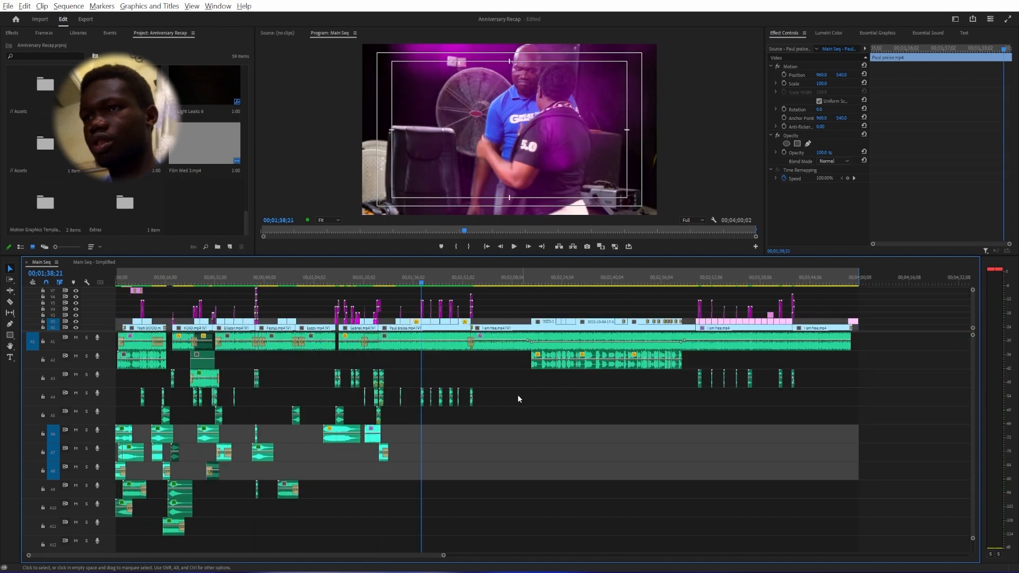
- Clear the clip selection and play the sequence from 00;01;38;21 to 00;01;42;13
click(496, 400)
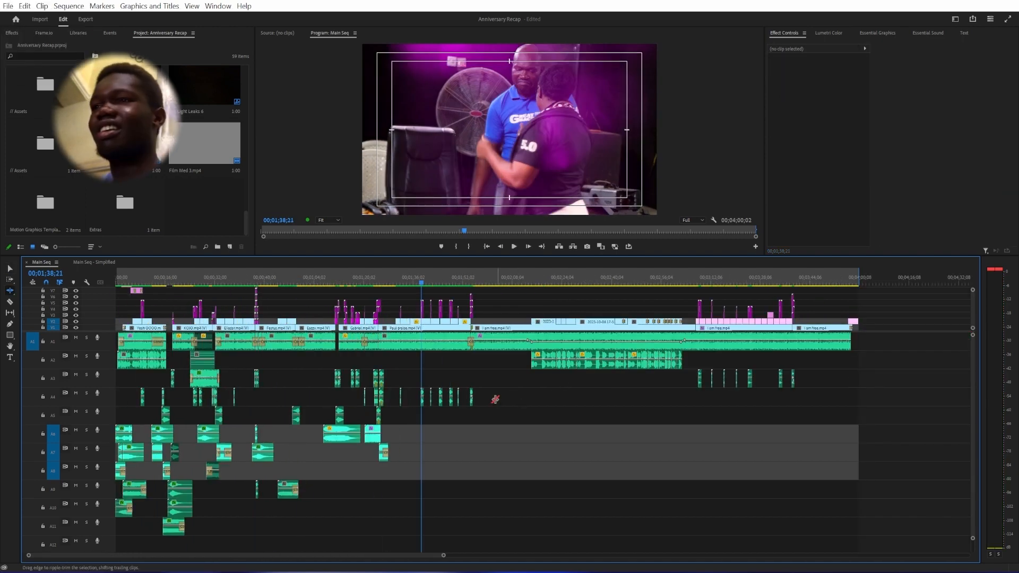
key(space)
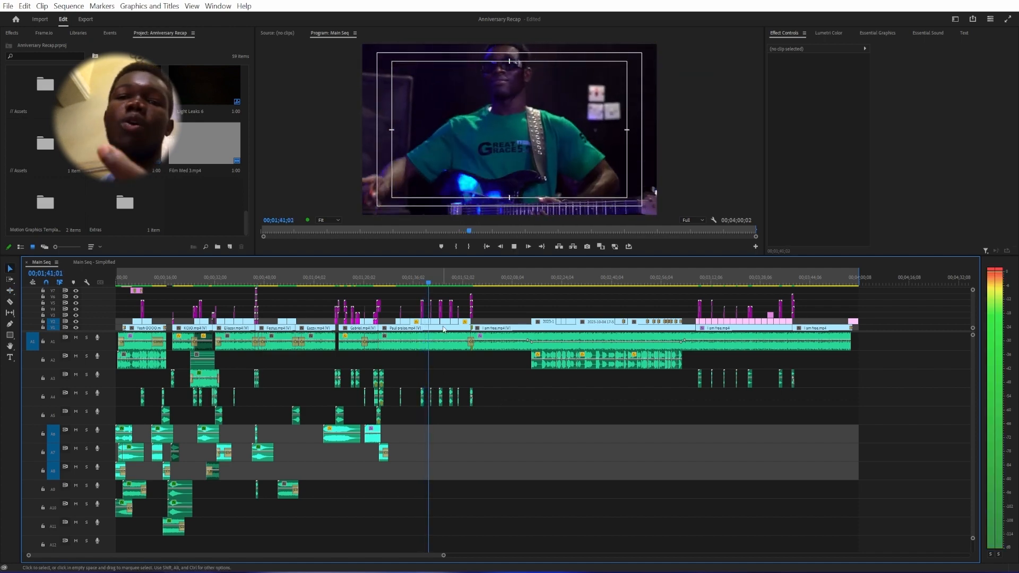
scroll(502, 328, down, 1)
key(space)
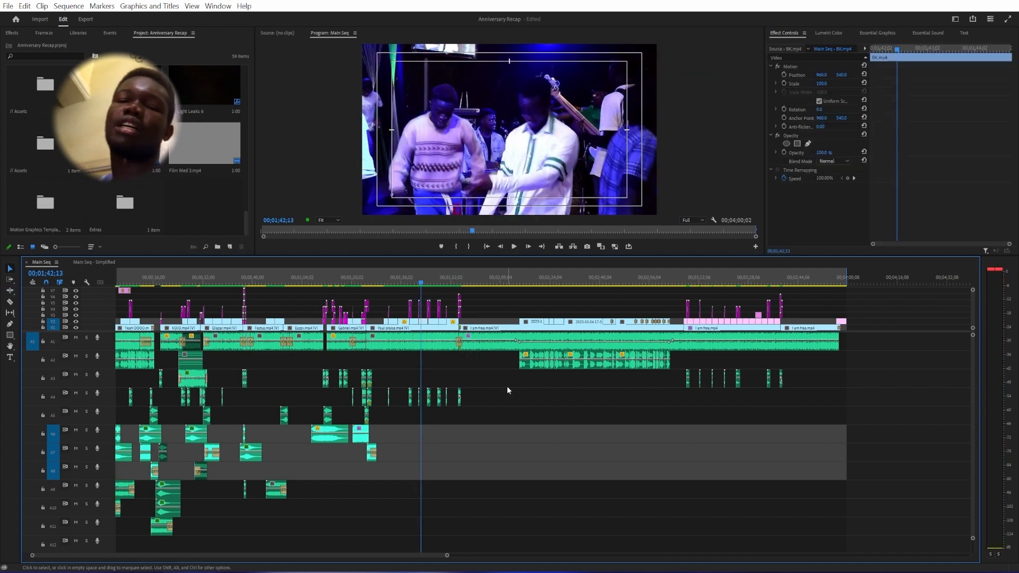